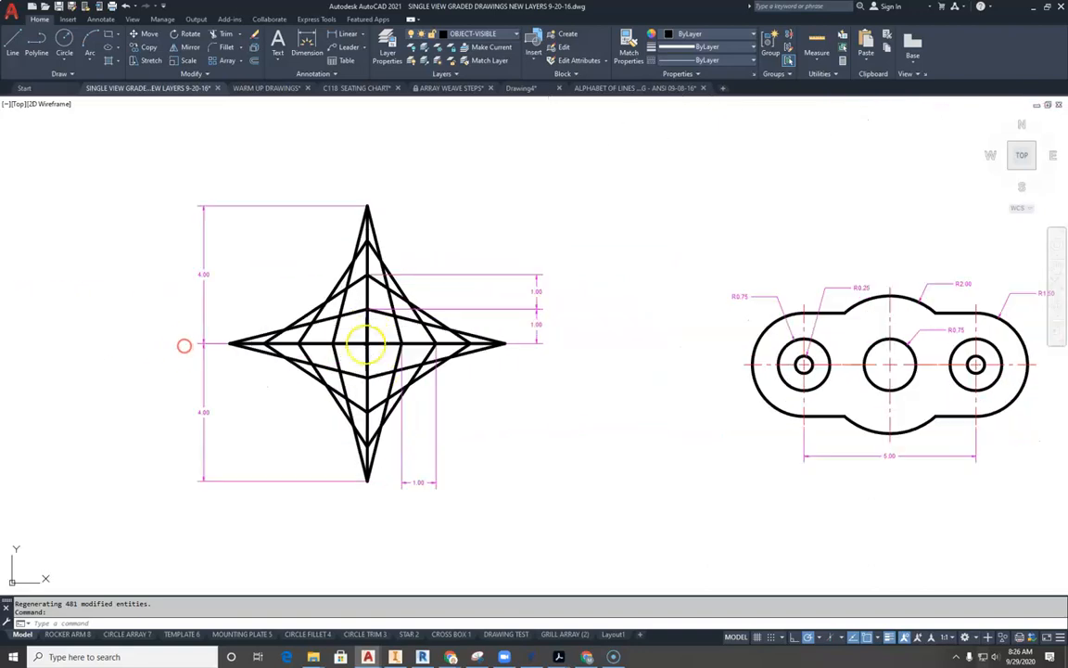
# Step: Examine the row of single-view drawings in model space, particularly the interlaced squares and the four-pointed star
pyautogui.moveTo(712, 376); pyautogui.dragTo(198, 376, button='middle')
pyautogui.moveTo(705, 419)
pyautogui.mouseDown(button='middle')
pyautogui.moveTo(493, 417)
pyautogui.moveTo(429, 431)
pyautogui.mouseUp(button='middle')
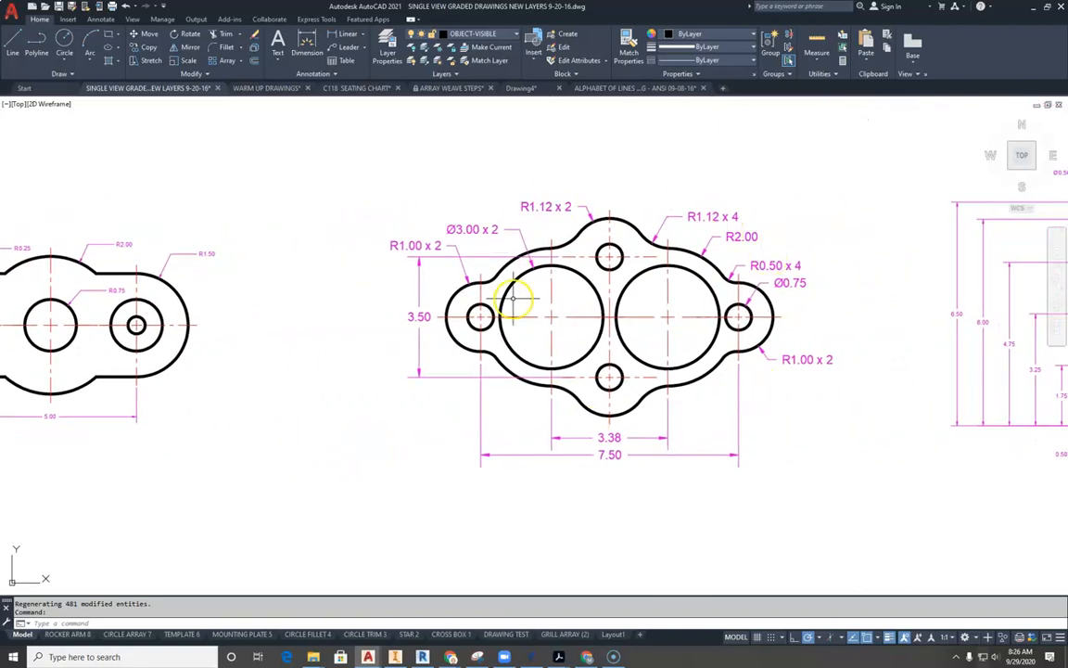
pyautogui.scroll(-2, 544, 255)
pyautogui.moveTo(691, 265); pyautogui.dragTo(47, 266, button='middle')
pyautogui.scroll(-1, 153, 275)
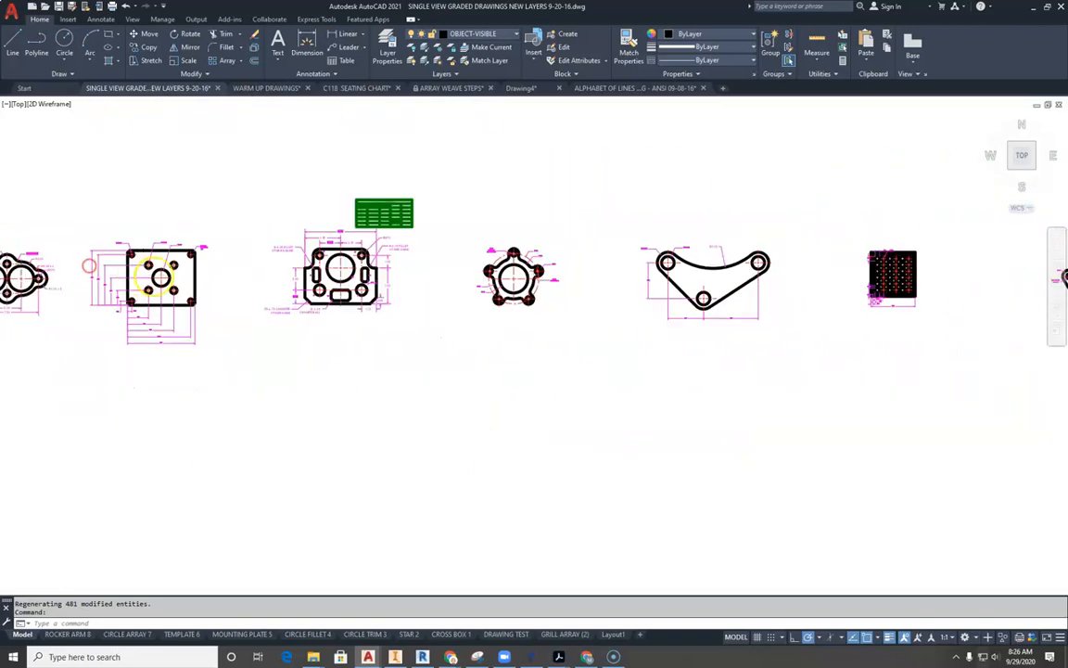
pyautogui.scroll(-2, 159, 276)
pyautogui.moveTo(88, 325)
pyautogui.mouseDown(button='middle')
pyautogui.moveTo(659, 325)
pyautogui.moveTo(644, 270)
pyautogui.mouseUp(button='middle')
pyautogui.scroll(3, 644, 270)
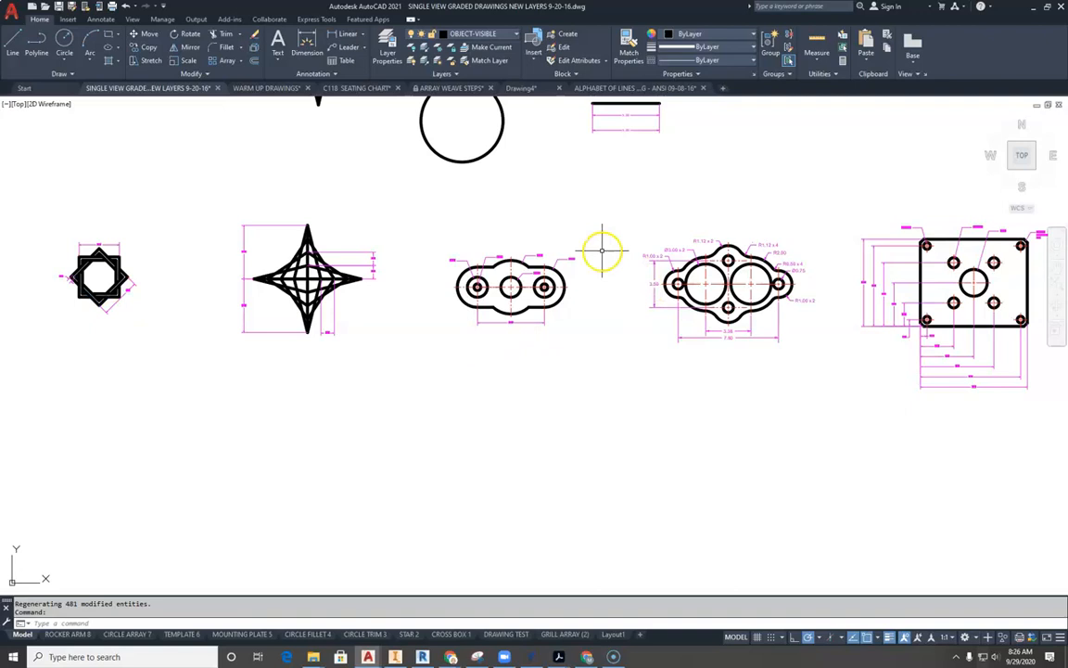
pyautogui.scroll(5, 93, 273)
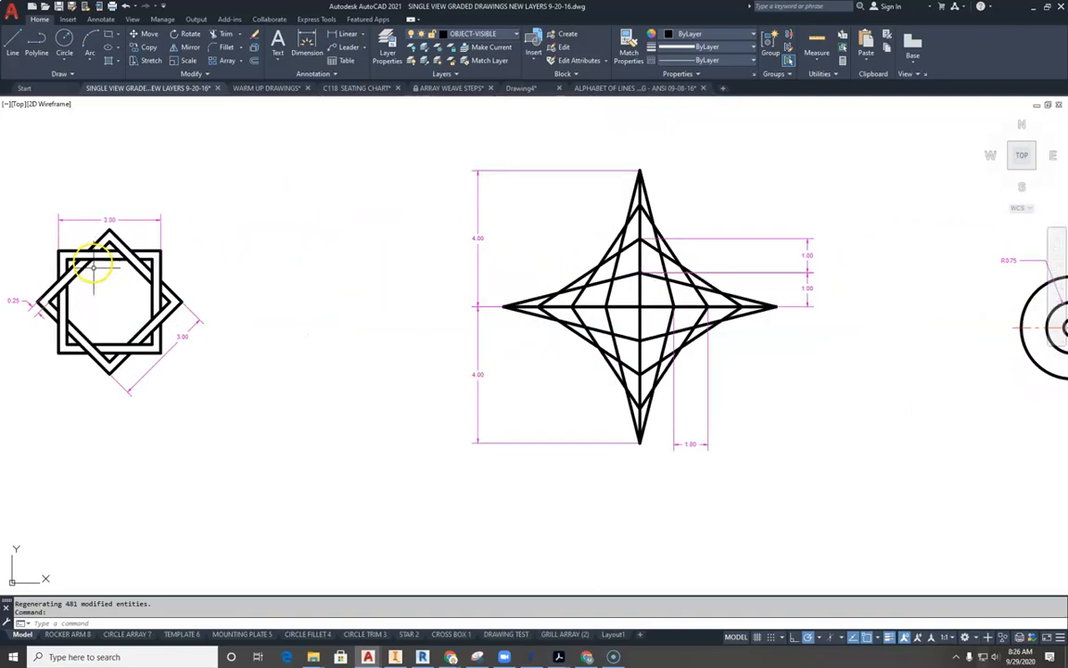
pyautogui.moveTo(108, 308); pyautogui.dragTo(245, 327, button='middle')
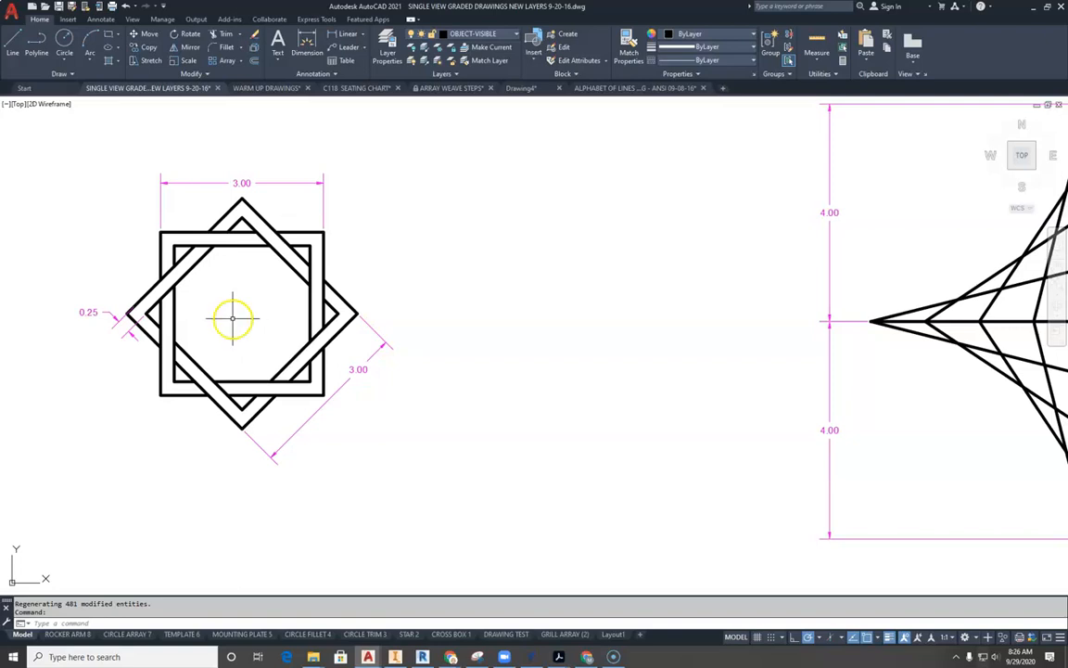
pyautogui.scroll(-1, 233, 318)
pyautogui.moveTo(520, 320); pyautogui.dragTo(405, 318, button='middle')
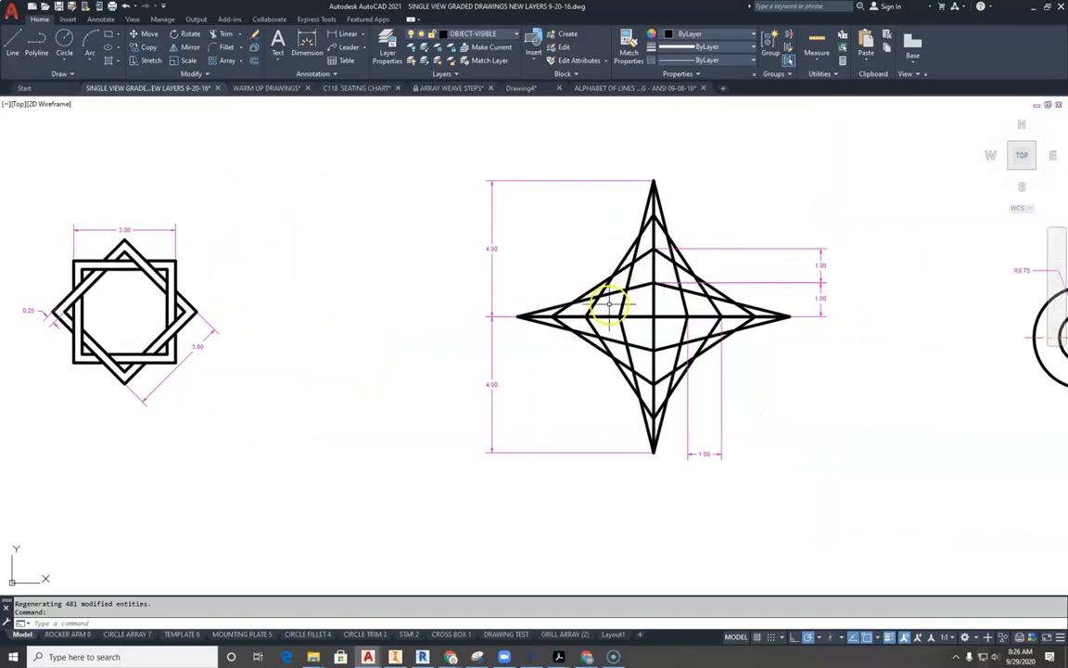
pyautogui.moveTo(297, 236); pyautogui.dragTo(363, 267, button='middle')
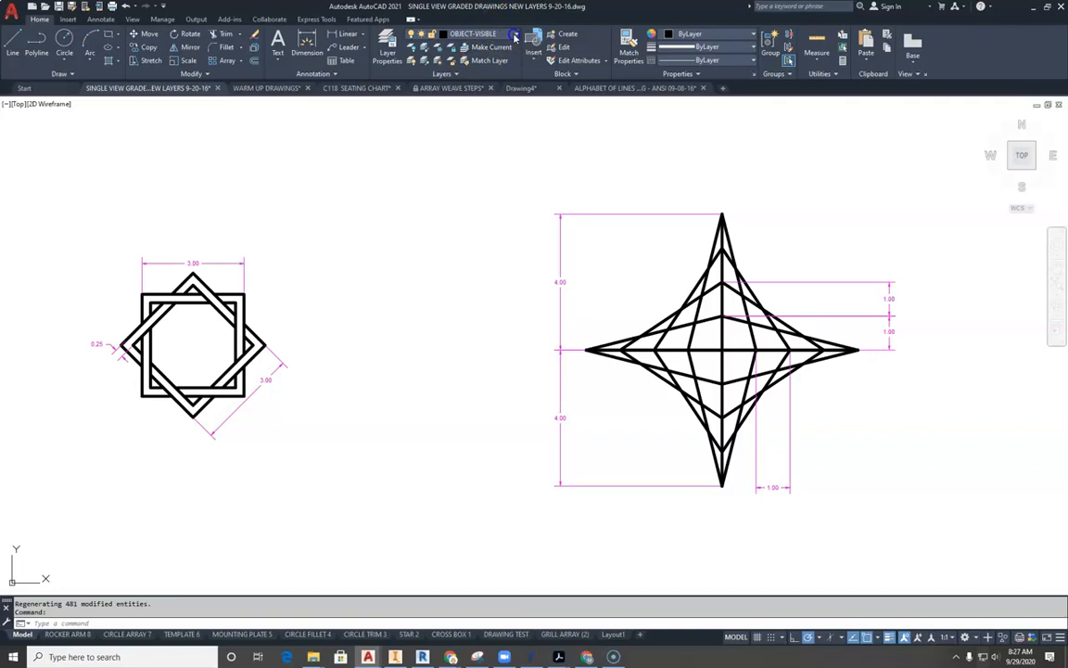
# Step: Review the layer list, the STAR 2 layout, and the open WARM UP DRAWINGS and ALPHABET OF LINES files
pyautogui.click(516, 37)
pyautogui.click(421, 357)
pyautogui.click(411, 614)
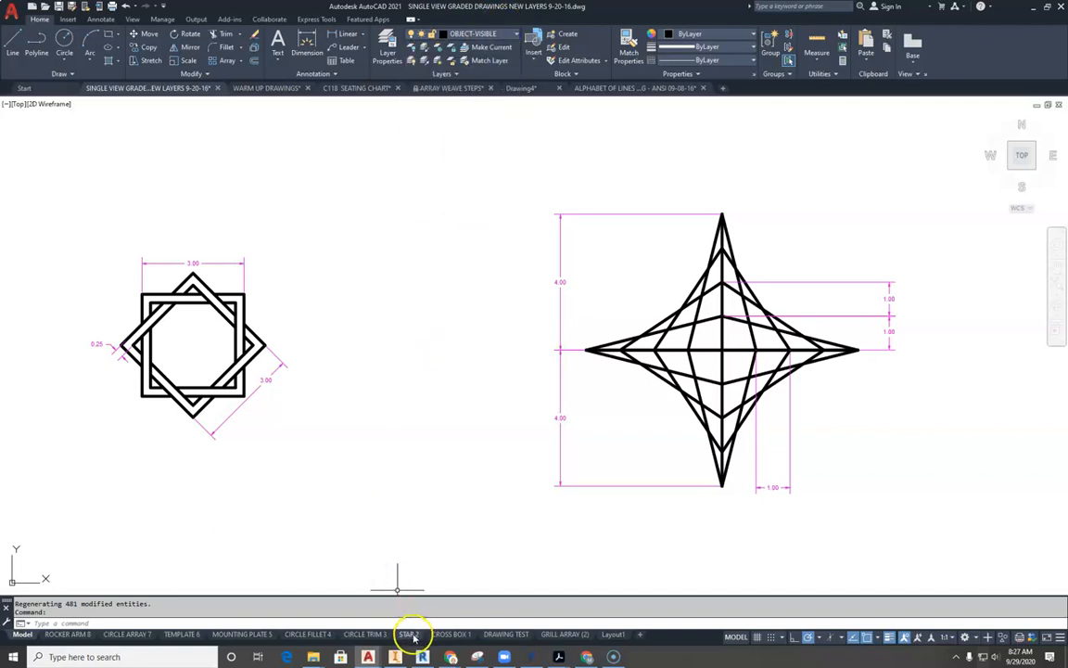
pyautogui.click(413, 634)
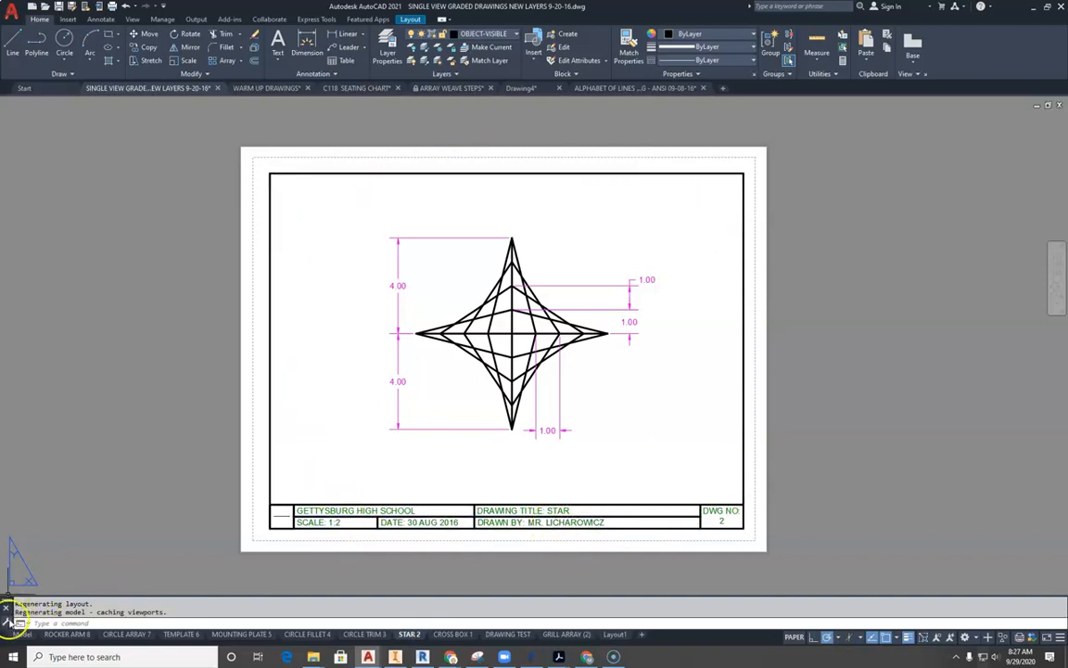
pyautogui.click(34, 635)
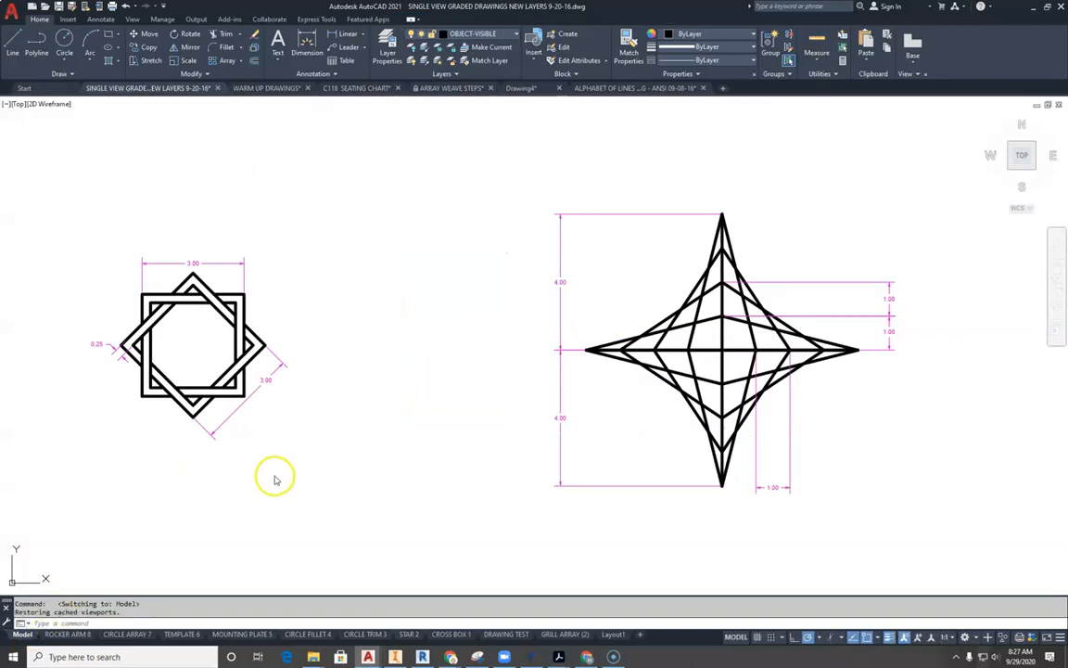
pyautogui.scroll(-2, 359, 386)
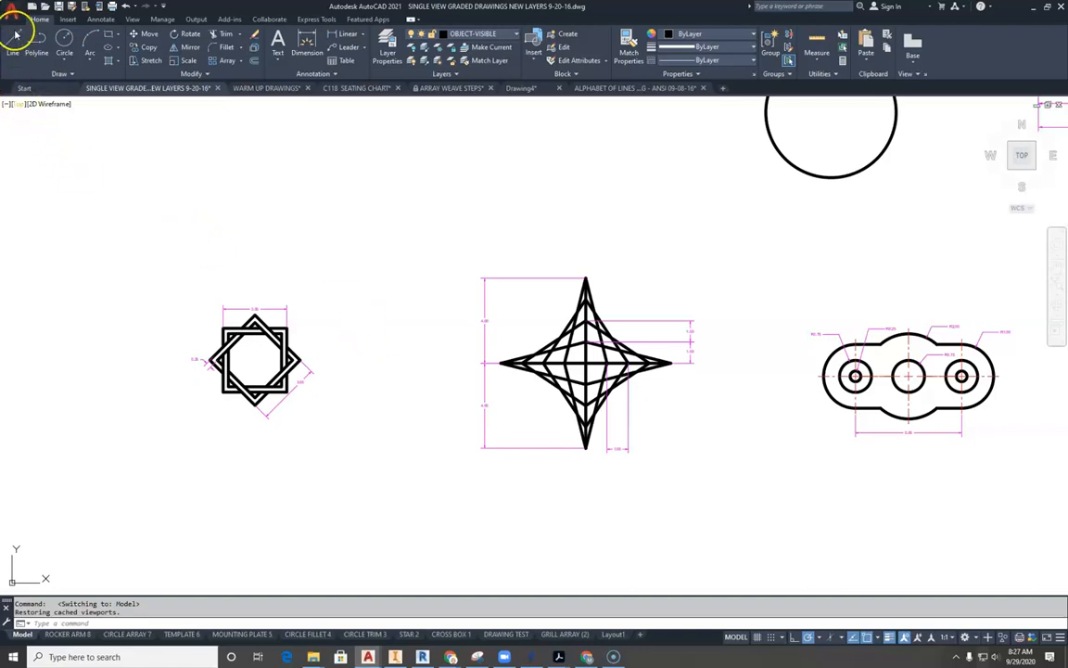
pyautogui.click(263, 89)
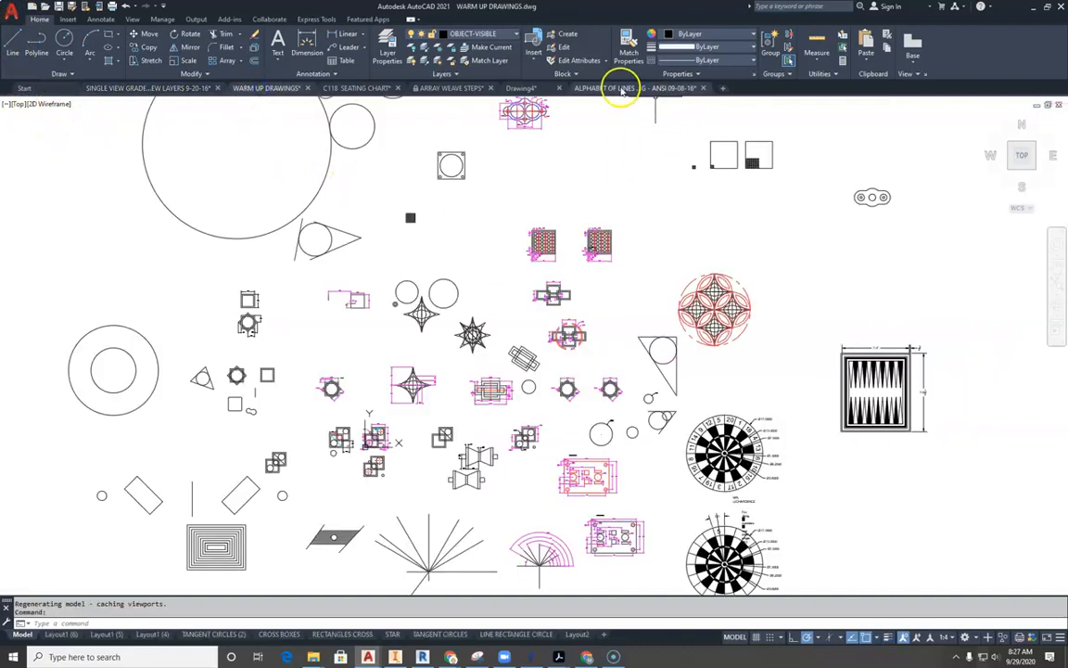
pyautogui.click(621, 90)
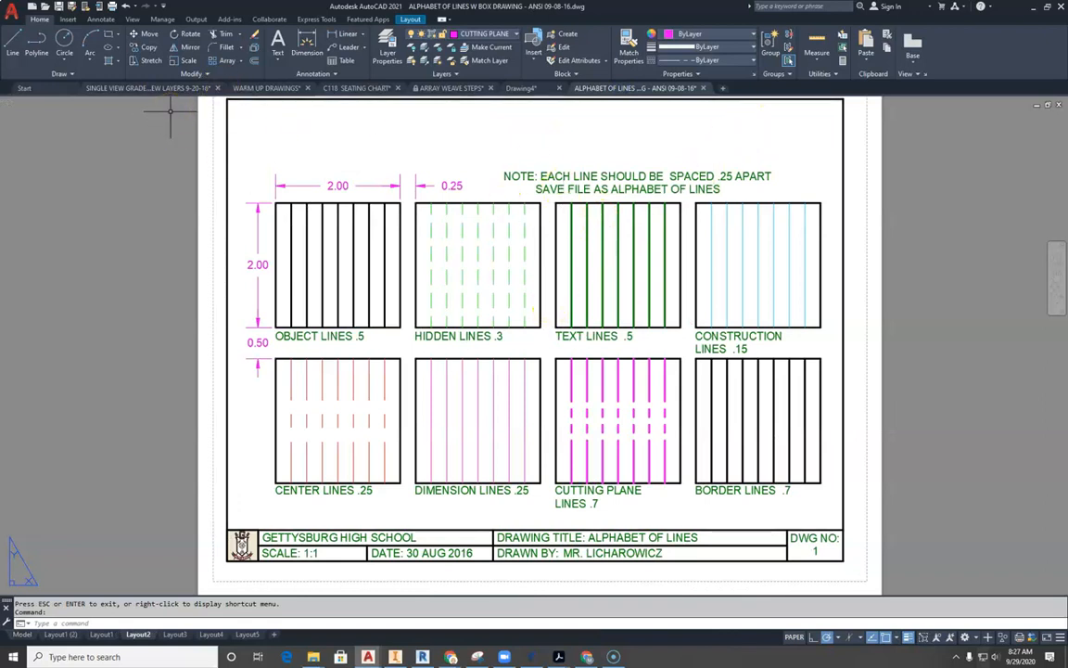
# Step: Create a new drawing from the acad template, turn off its grid and check its layer list
pyautogui.click(13, 13)
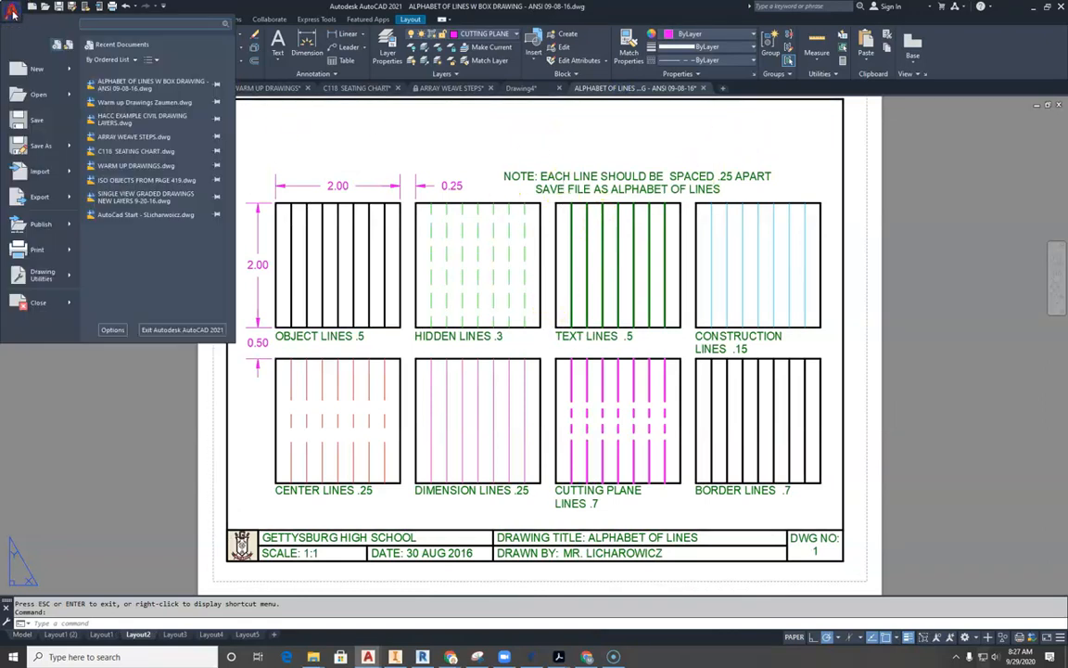
pyautogui.moveTo(36, 74)
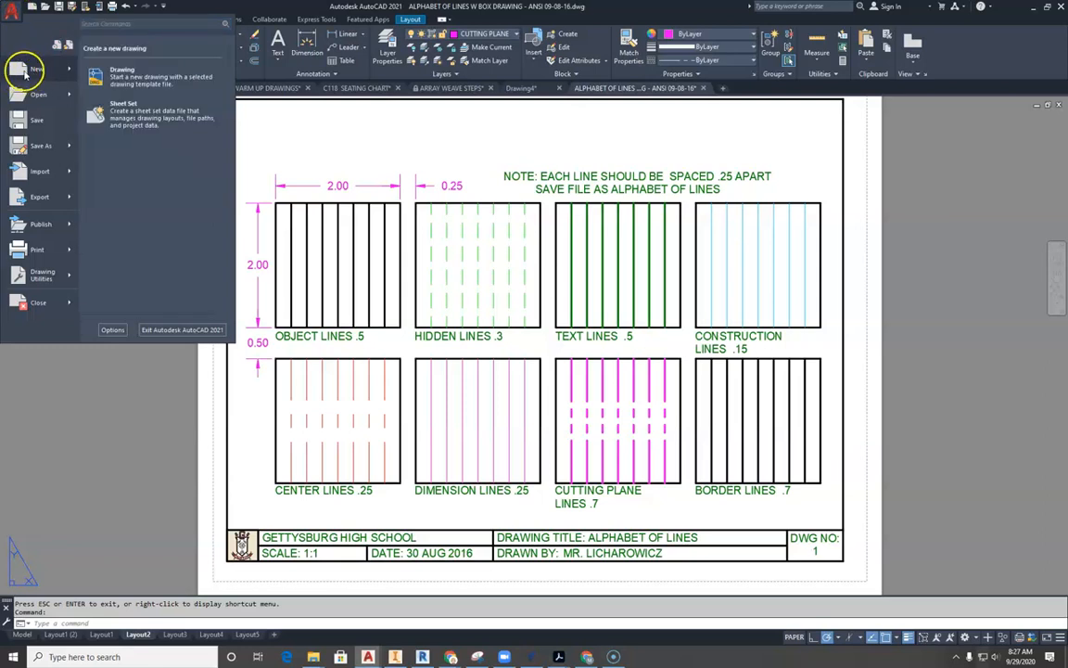
pyautogui.click(141, 82)
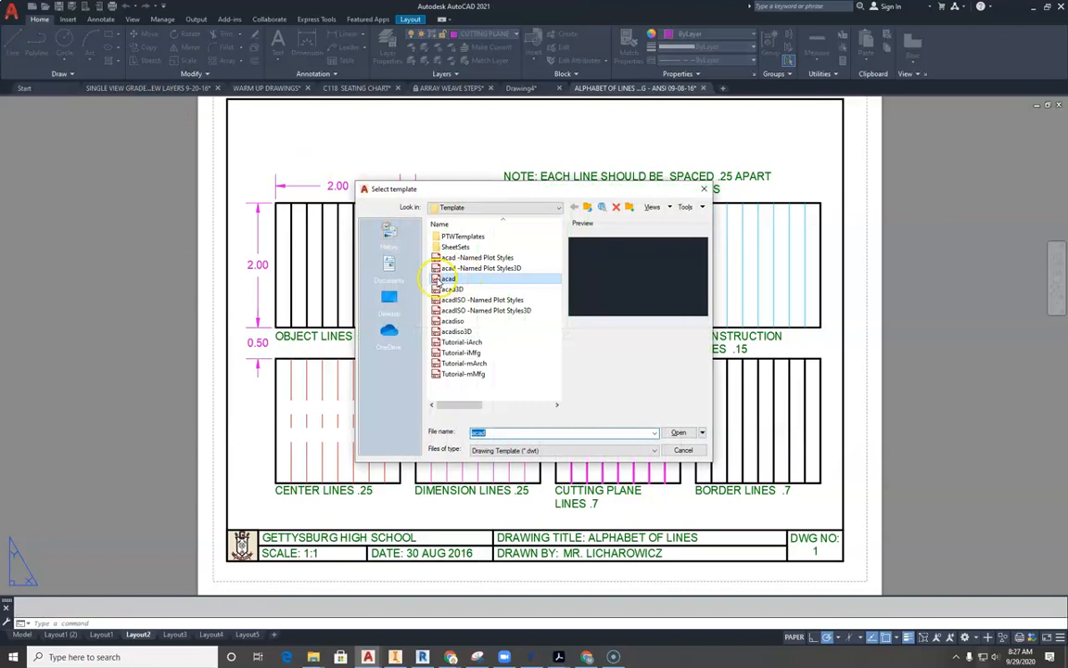
pyautogui.click(679, 432)
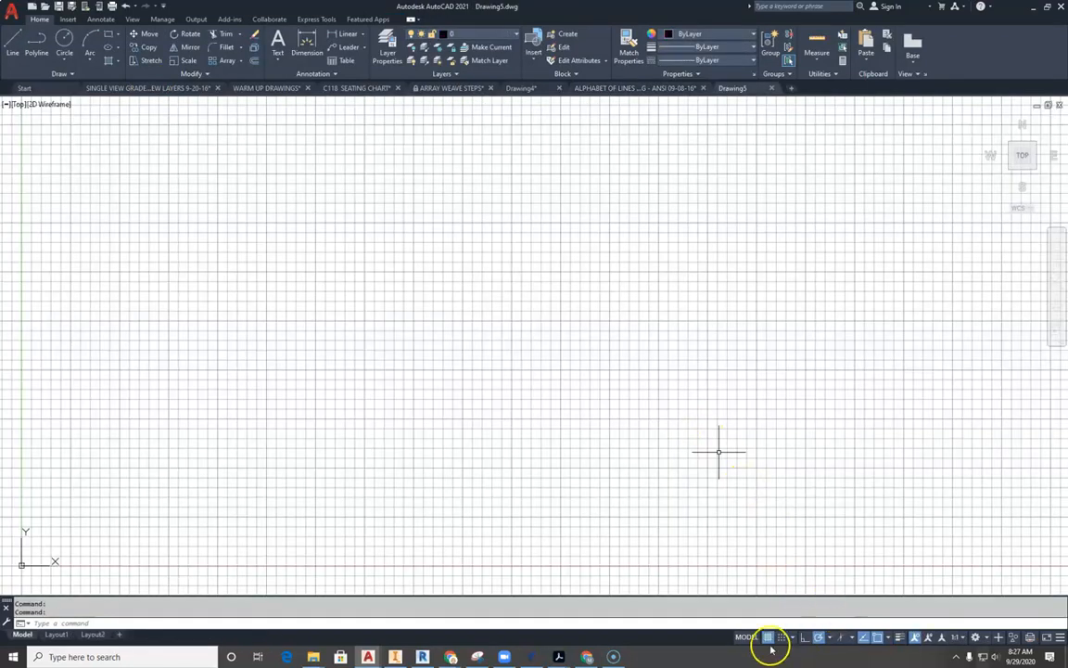
pyautogui.click(768, 640)
pyautogui.click(512, 37)
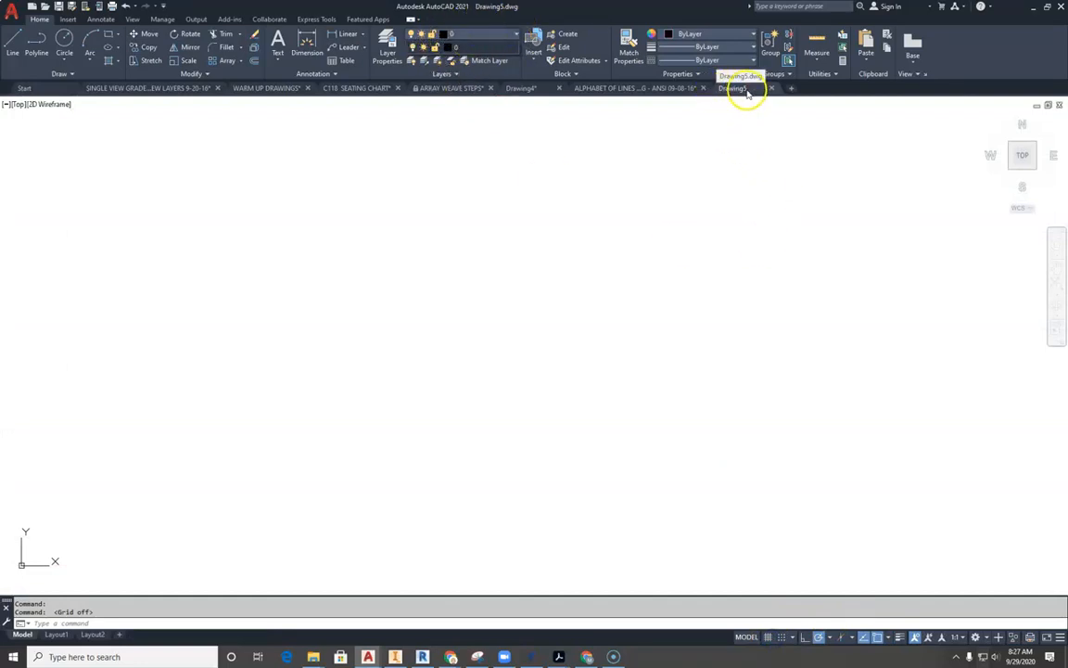
# Step: Save the new drawing on the Desktop as SINGL VIEW SJL CLASS DEMO
pyautogui.click(13, 16)
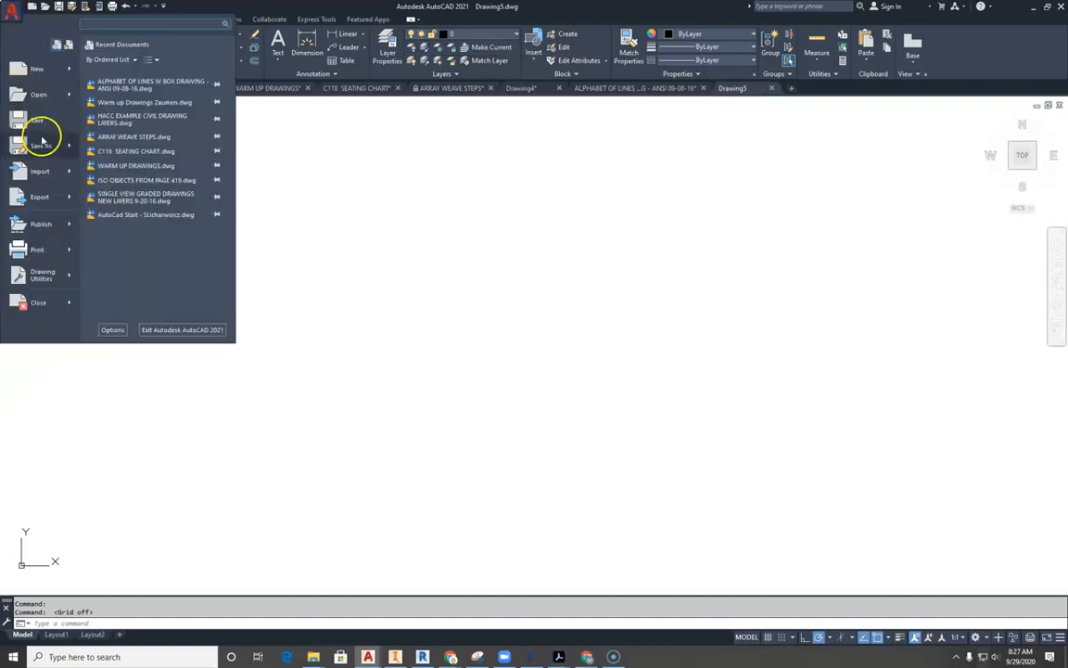
pyautogui.click(40, 146)
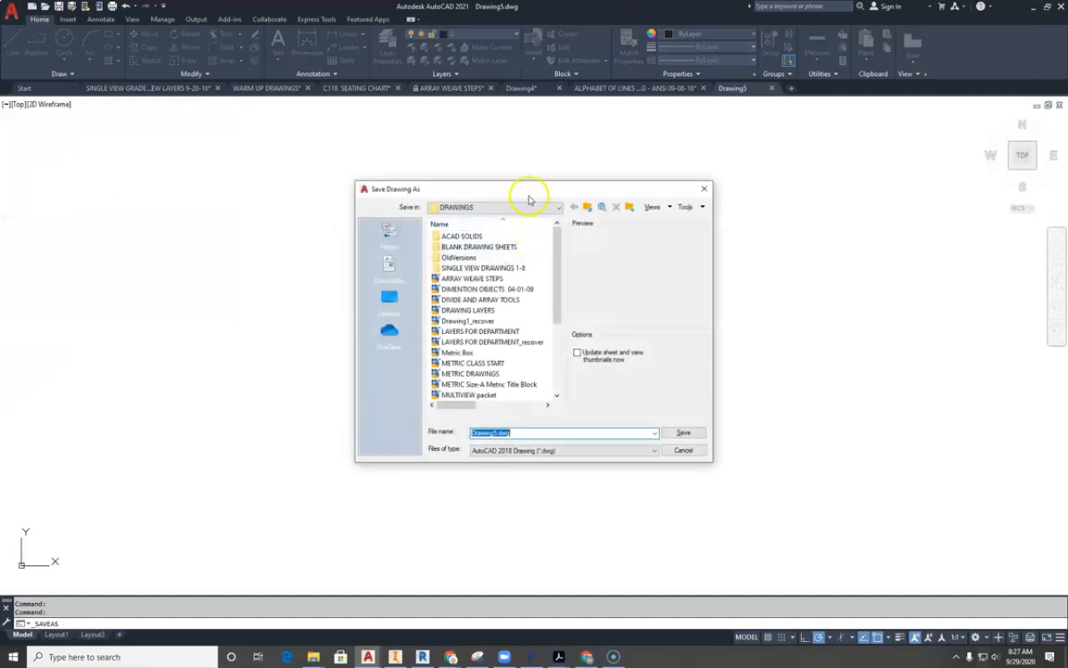
pyautogui.click(557, 208)
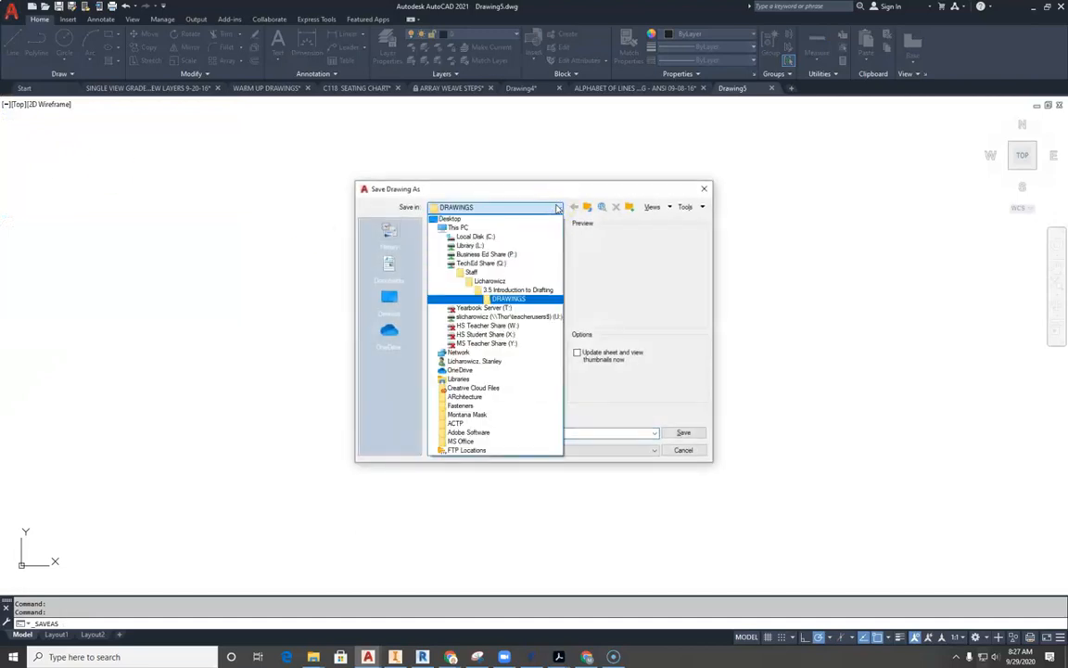
pyautogui.click(466, 218)
pyautogui.doubleClick(513, 431)
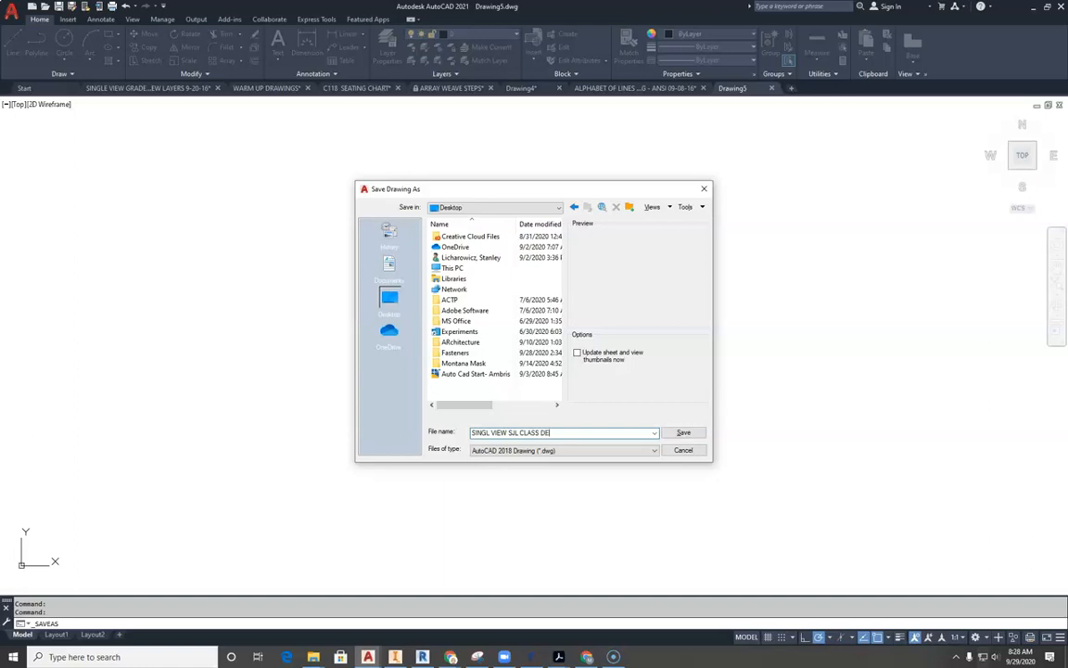
pyautogui.click(681, 434)
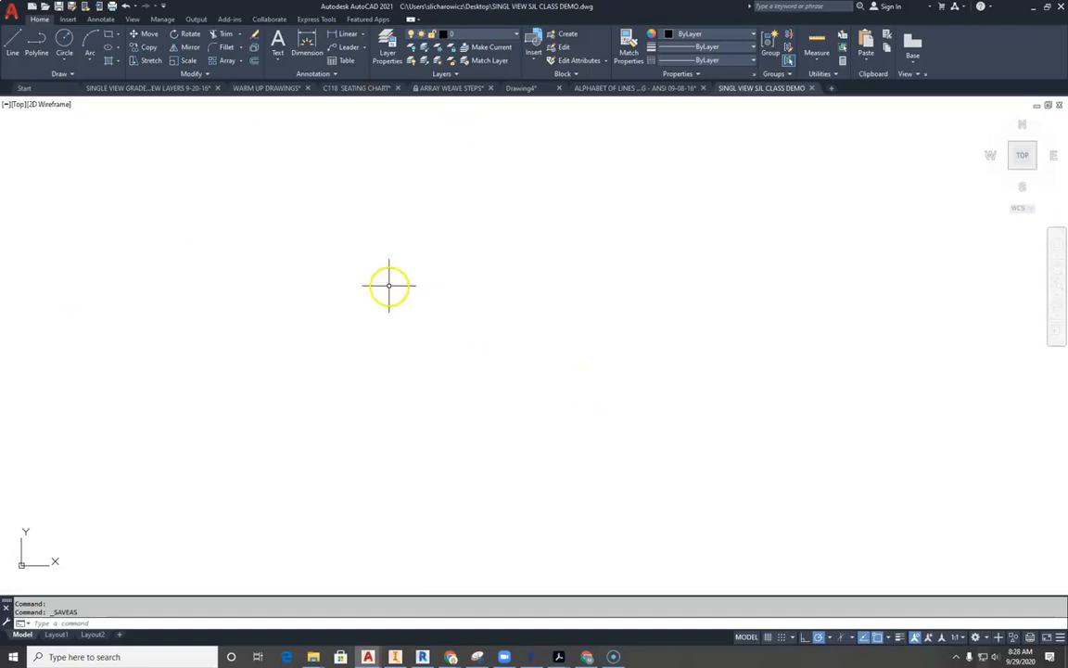
# Step: Look through the WARM UP DRAWINGS file for the dimensioned interlaced-squares drawing beside the four-pointed star
pyautogui.click(263, 89)
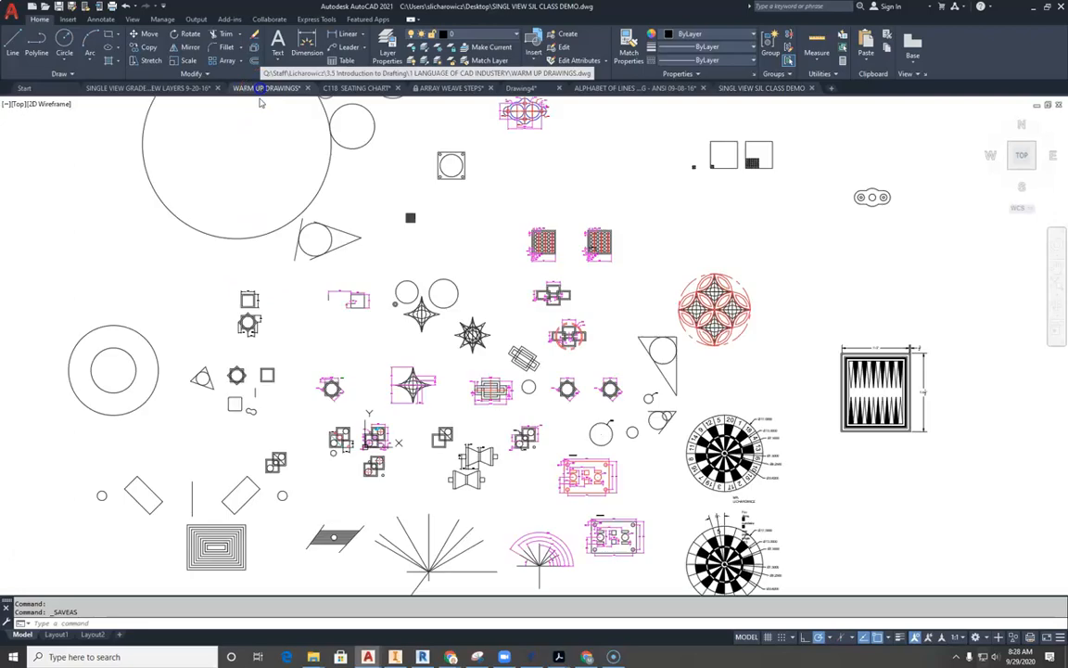
pyautogui.scroll(5, 306, 375)
pyautogui.moveTo(419, 387); pyautogui.dragTo(370, 167, button='middle')
pyautogui.scroll(-3, 484, 358)
pyautogui.scroll(2, 510, 317)
pyautogui.moveTo(510, 317)
pyautogui.mouseDown(button='middle')
pyautogui.moveTo(554, 322)
pyautogui.moveTo(451, 424)
pyautogui.mouseUp(button='middle')
pyautogui.moveTo(476, 334); pyautogui.dragTo(478, 429, button='middle')
pyautogui.scroll(4, 401, 259)
pyautogui.moveTo(332, 247); pyautogui.dragTo(456, 393, button='middle')
pyautogui.scroll(-2, 451, 385)
pyautogui.moveTo(378, 422)
pyautogui.mouseDown(button='middle')
pyautogui.moveTo(508, 267)
pyautogui.moveTo(460, 305)
pyautogui.moveTo(395, 259)
pyautogui.moveTo(400, 219)
pyautogui.moveTo(433, 198)
pyautogui.mouseUp(button='middle')
pyautogui.scroll(-4, 502, 280)
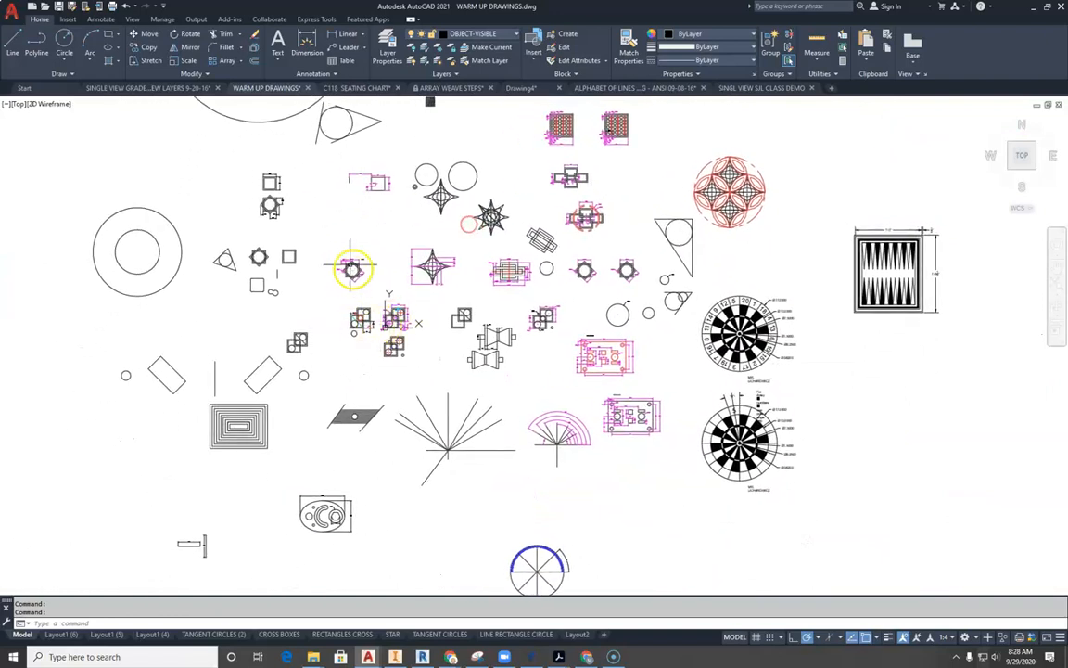
pyautogui.scroll(7, 346, 274)
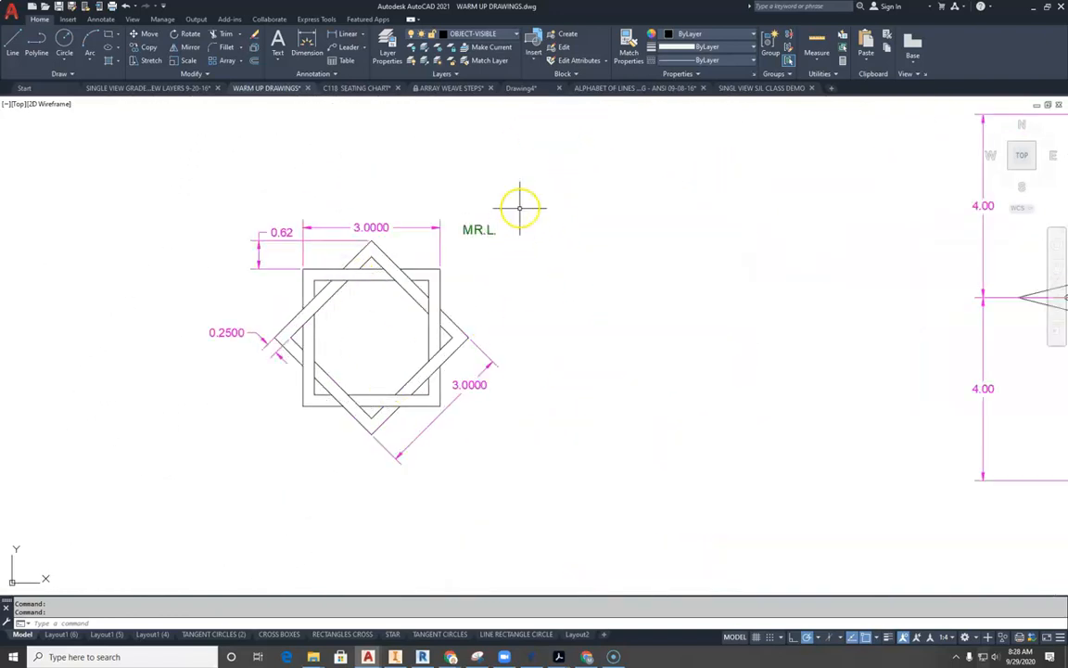
# Step: Move the interlaced squares and their dimensions to layer 0, leaving out the green text label
pyautogui.click(451, 184)
pyautogui.click(211, 461)
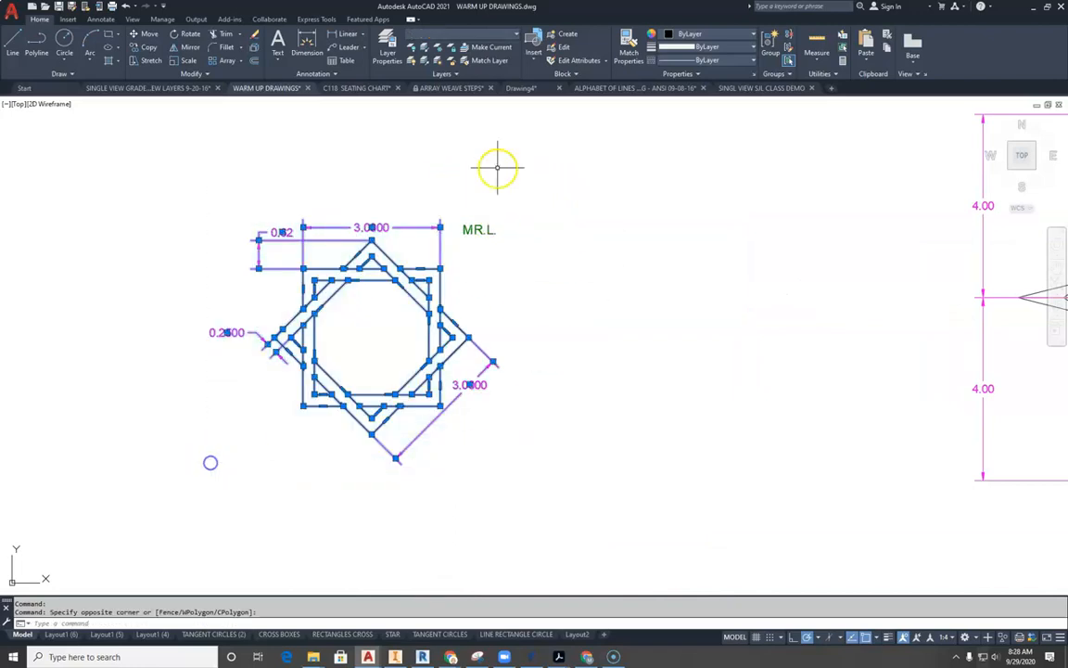
pyautogui.click(482, 35)
pyautogui.click(458, 40)
pyautogui.press('Escape')
pyautogui.press('Escape')
pyautogui.scroll(3, 361, 246)
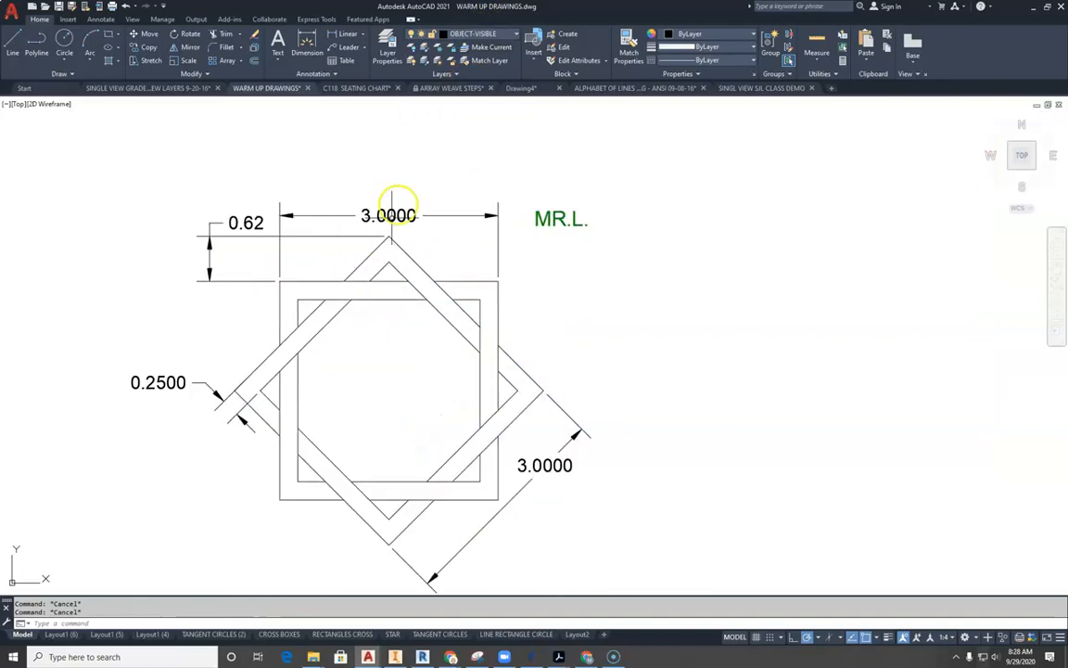
pyautogui.scroll(-2, 503, 155)
# Step: Copy the interlaced squares with all their dimensions to the clipboard, without the green text label
pyautogui.click(513, 146)
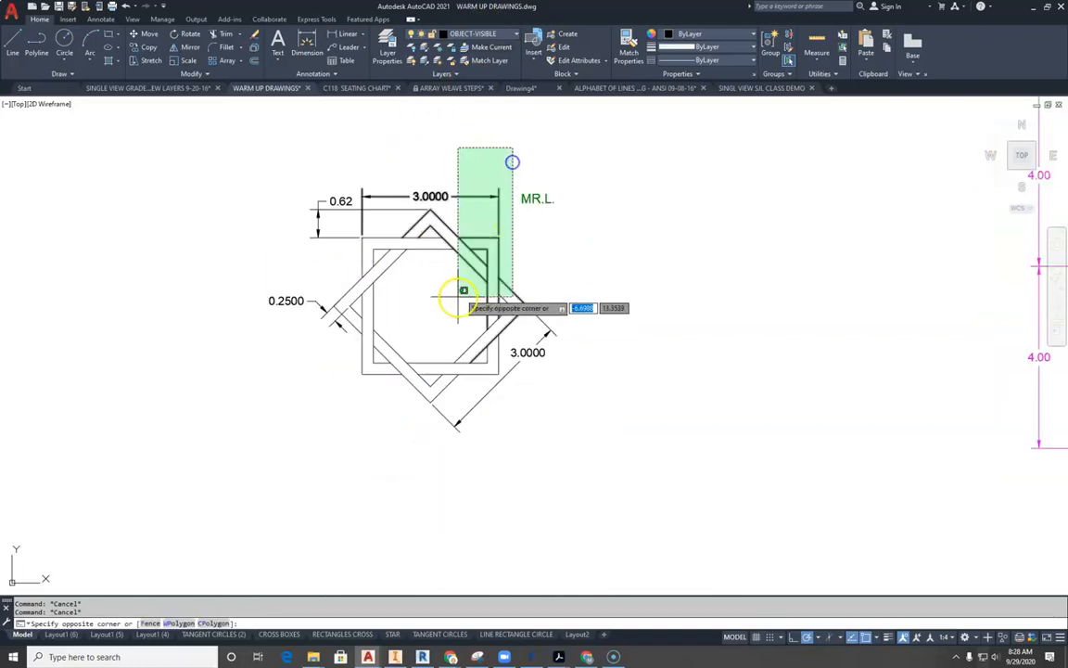
pyautogui.click(292, 420)
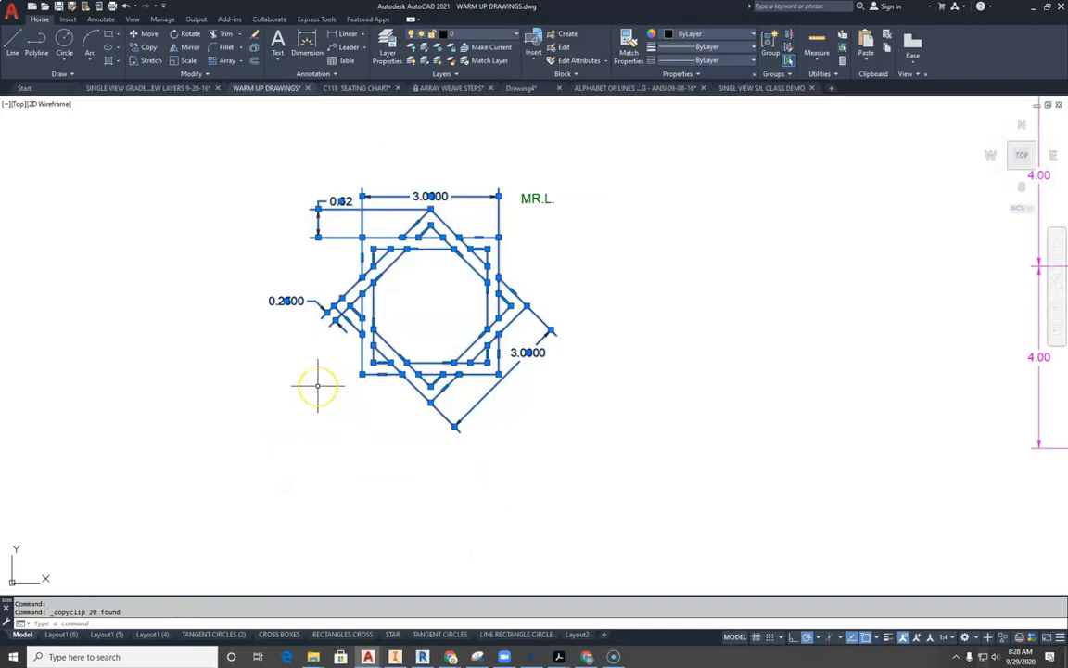
pyautogui.press('Escape')
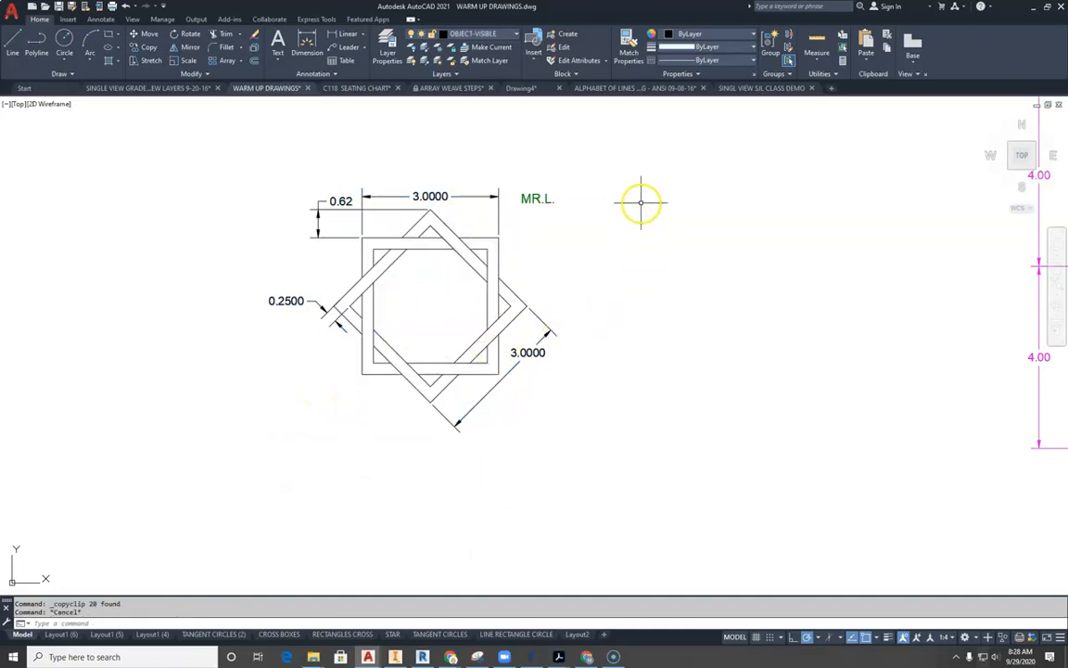
# Step: Paste the copied interlaced squares into the SINGL VIEW SJL CLASS DEMO drawing, just above and beside the origin
pyautogui.click(751, 88)
pyautogui.scroll(-5, 346, 342)
pyautogui.scroll(3, 345, 337)
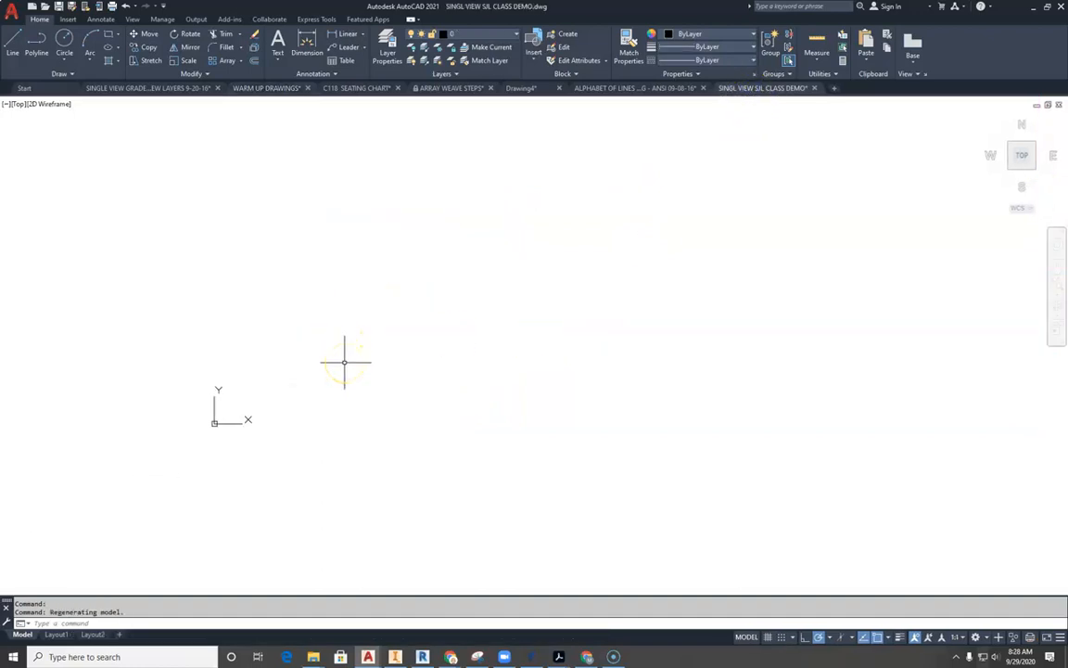
pyautogui.hotkey('ctrl', 'v')
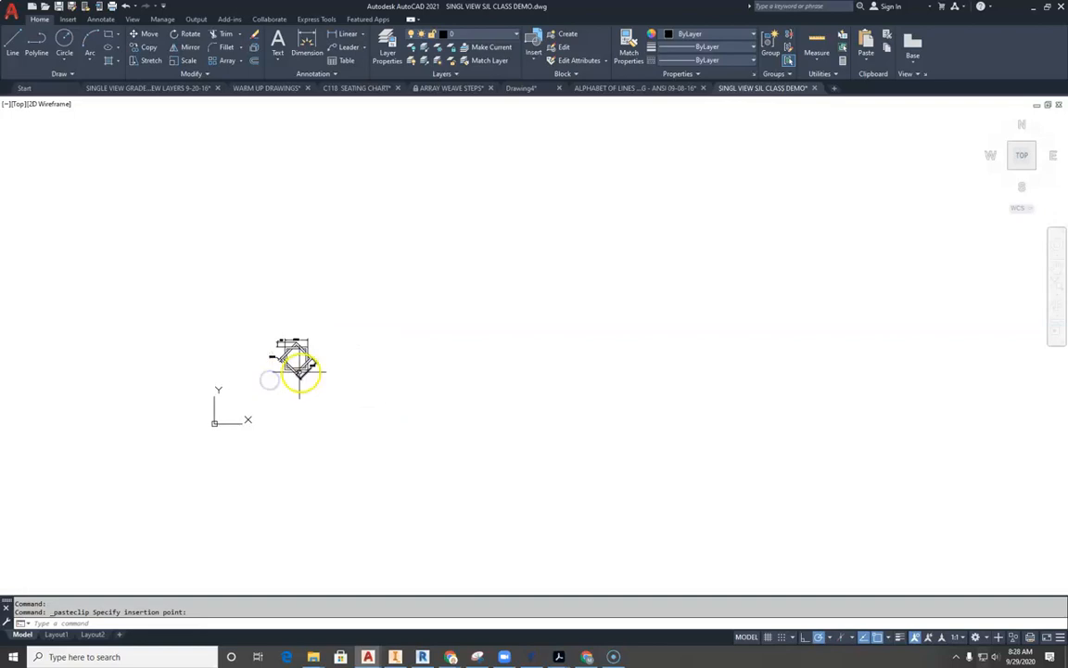
pyautogui.scroll(5, 301, 372)
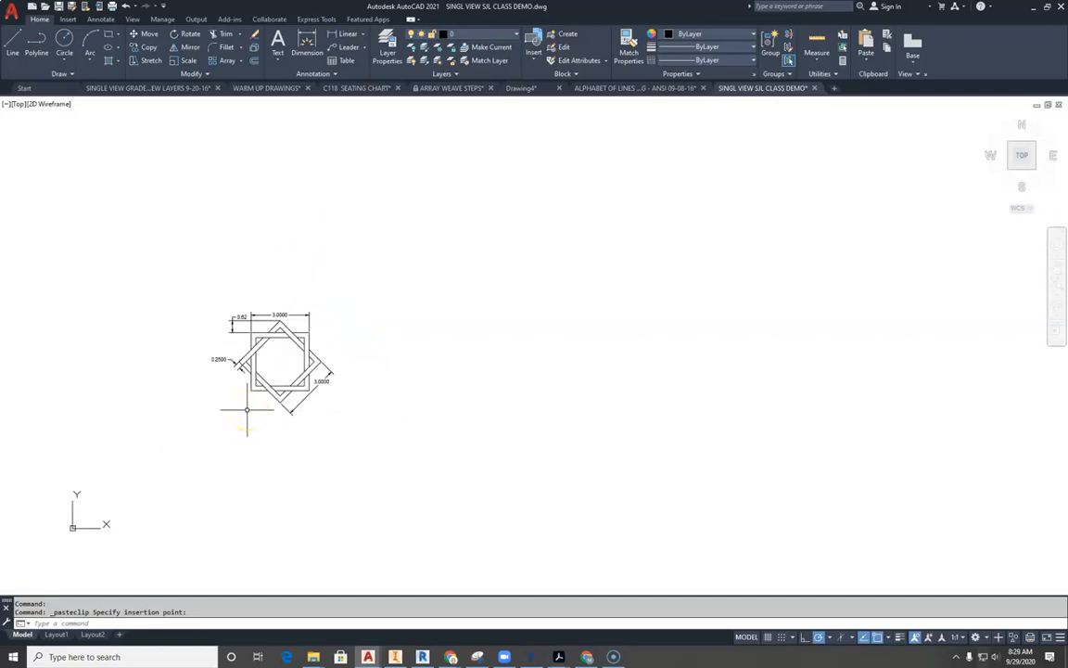
# Step: Move the four-pointed star and all its dimensions to layer 0 in the WARM UP DRAWINGS file
pyautogui.click(267, 88)
pyautogui.press('Escape')
pyautogui.scroll(-6, 452, 315)
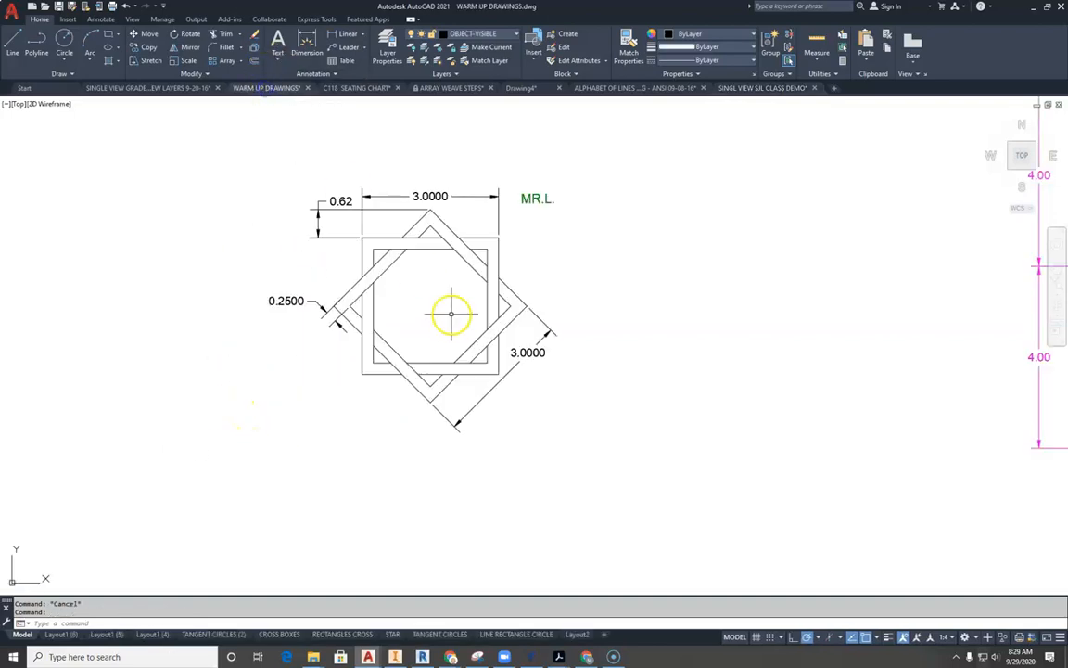
pyautogui.scroll(6, 482, 278)
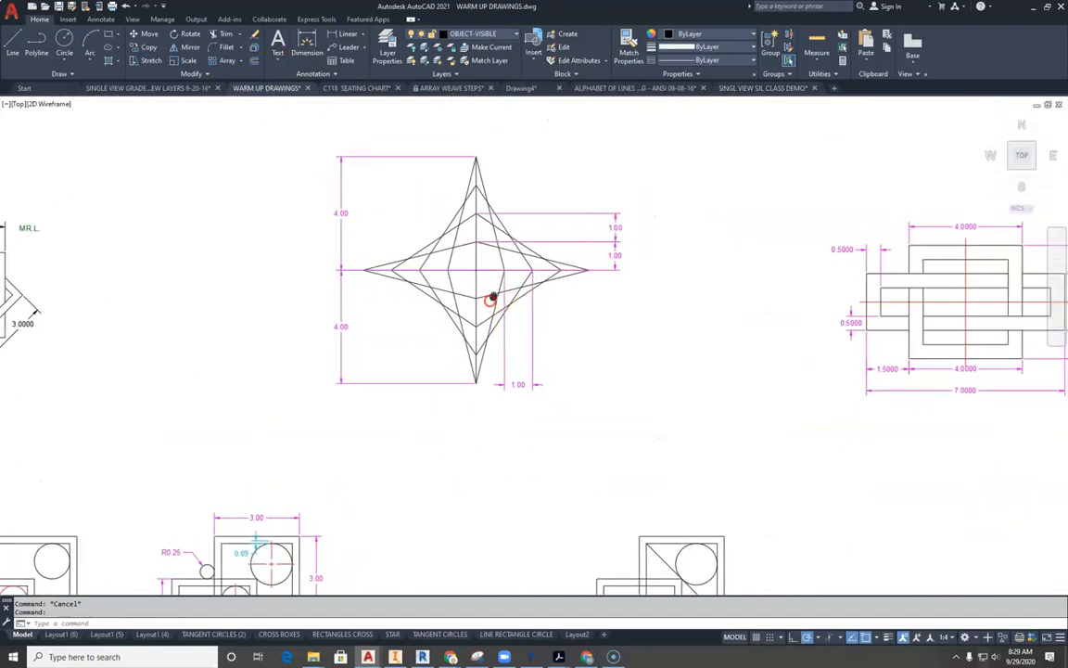
pyautogui.click(564, 155)
pyautogui.click(404, 424)
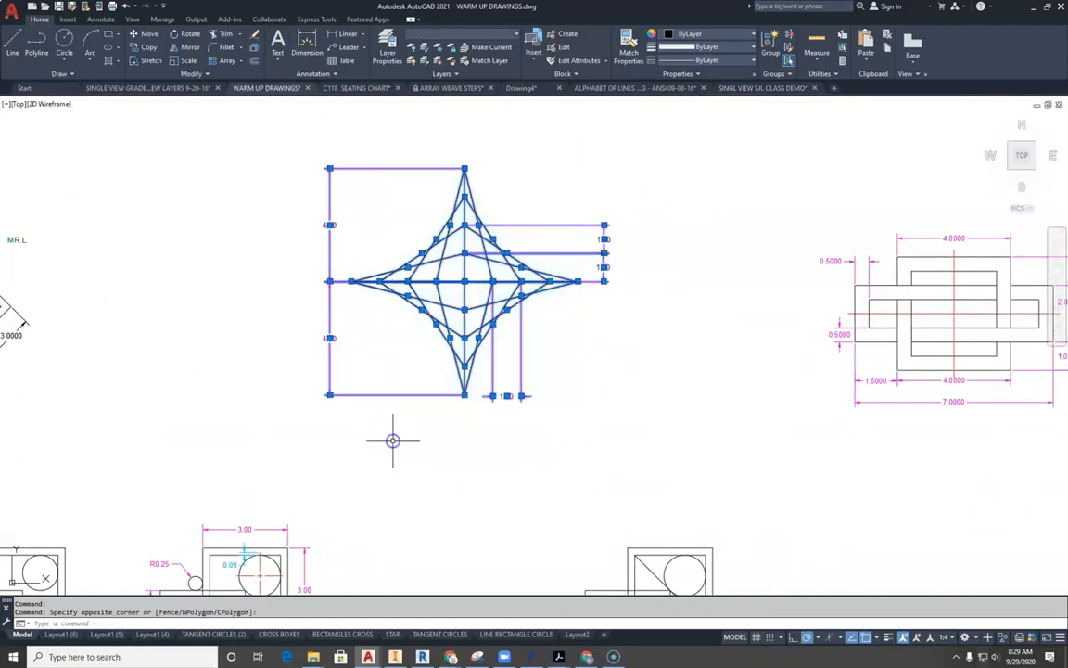
pyautogui.click(500, 37)
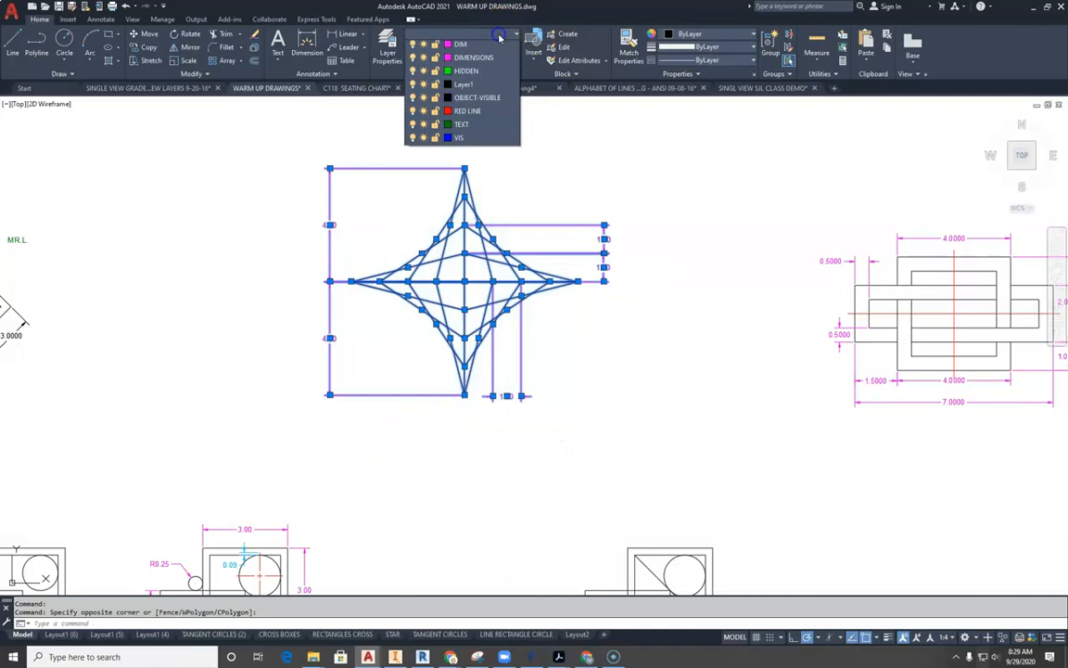
pyautogui.click(436, 45)
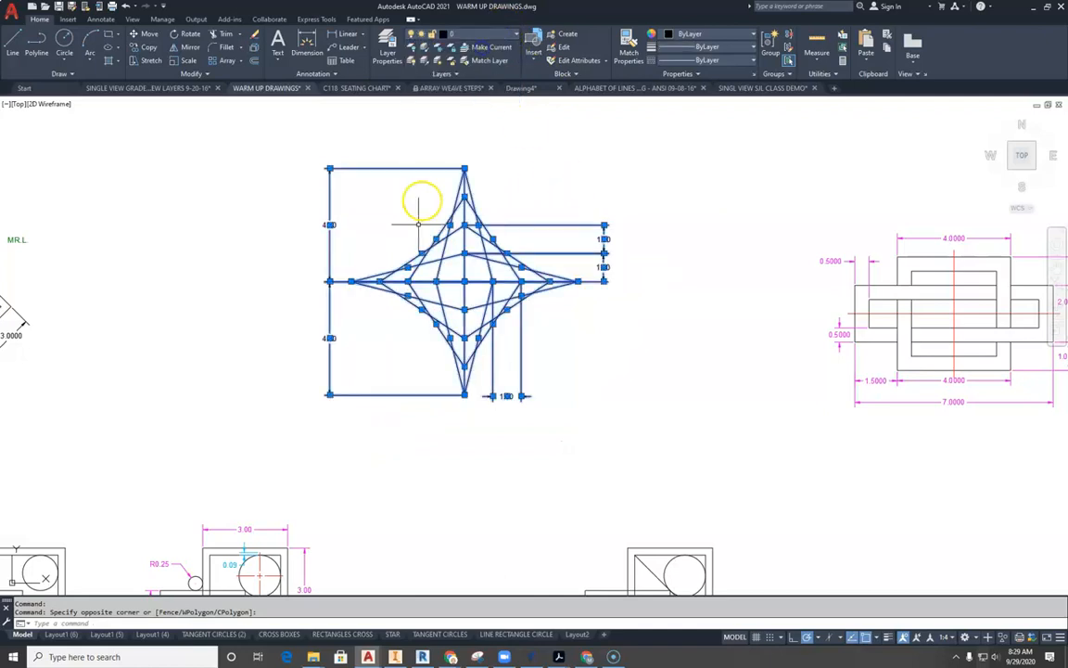
pyautogui.press('Escape')
pyautogui.press('Escape')
# Step: Copy the four-pointed star with all its dimensions to the clipboard
pyautogui.click(521, 179)
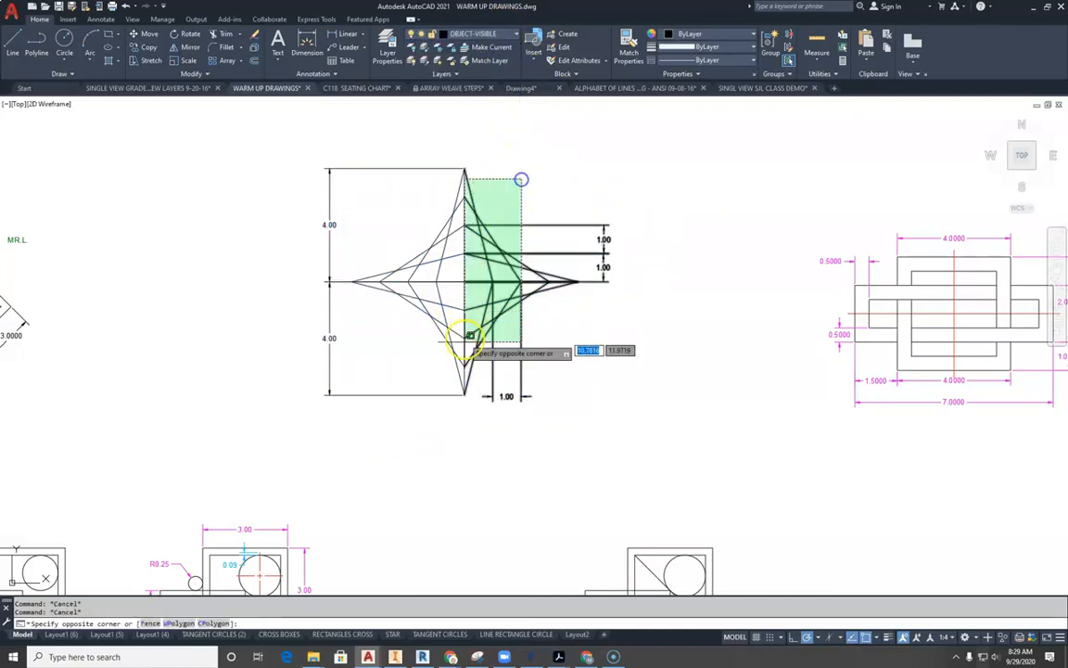
pyautogui.click(407, 451)
pyautogui.hotkey('ctrl', 'c')
# Step: Paste the copied star into the SINGL VIEW SJL CLASS DEMO drawing, level with the interlaced squares on the side away from the origin
pyautogui.click(774, 89)
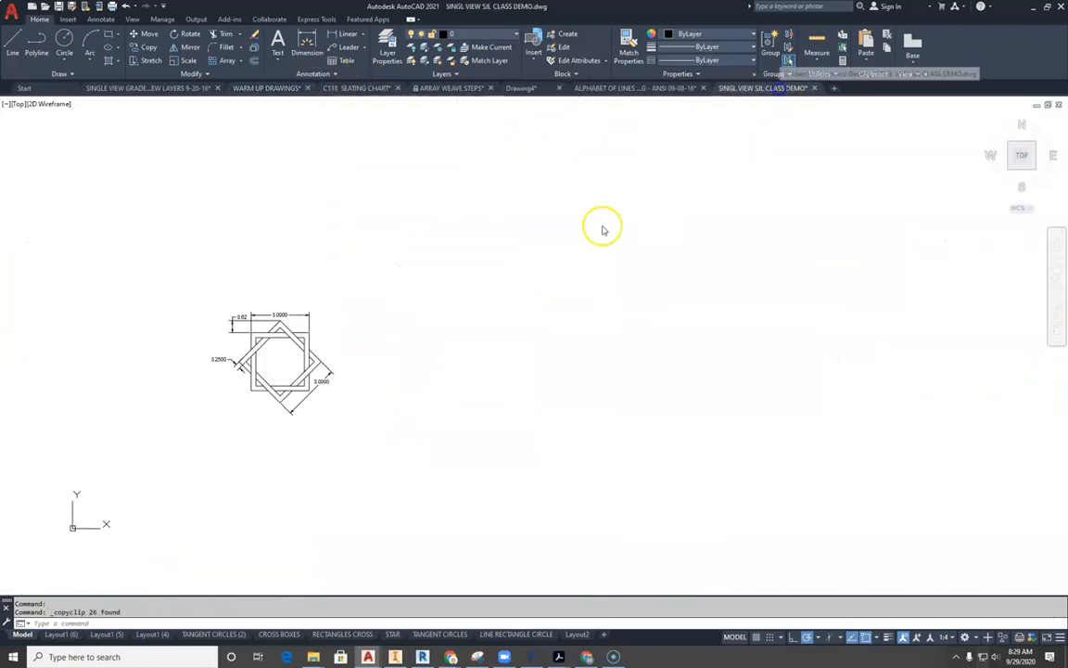
pyautogui.hotkey('ctrl', 'v')
pyautogui.click(507, 321)
pyautogui.hotkey('ctrl', 'v')
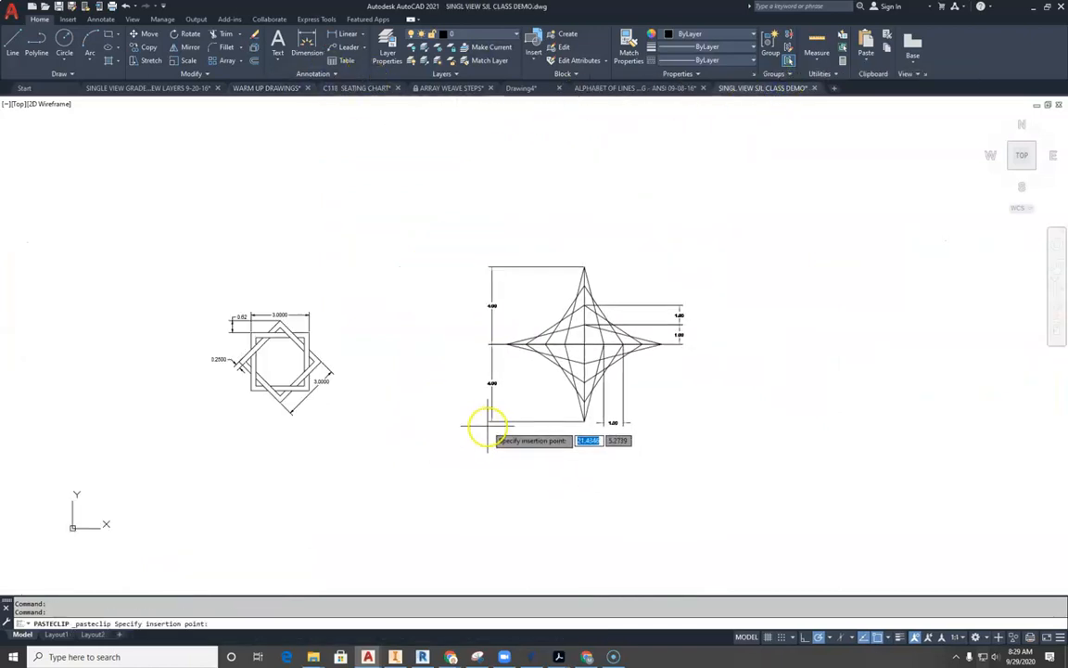
pyautogui.moveTo(487, 426); pyautogui.dragTo(428, 289, button='middle')
pyautogui.scroll(-1, 413, 319)
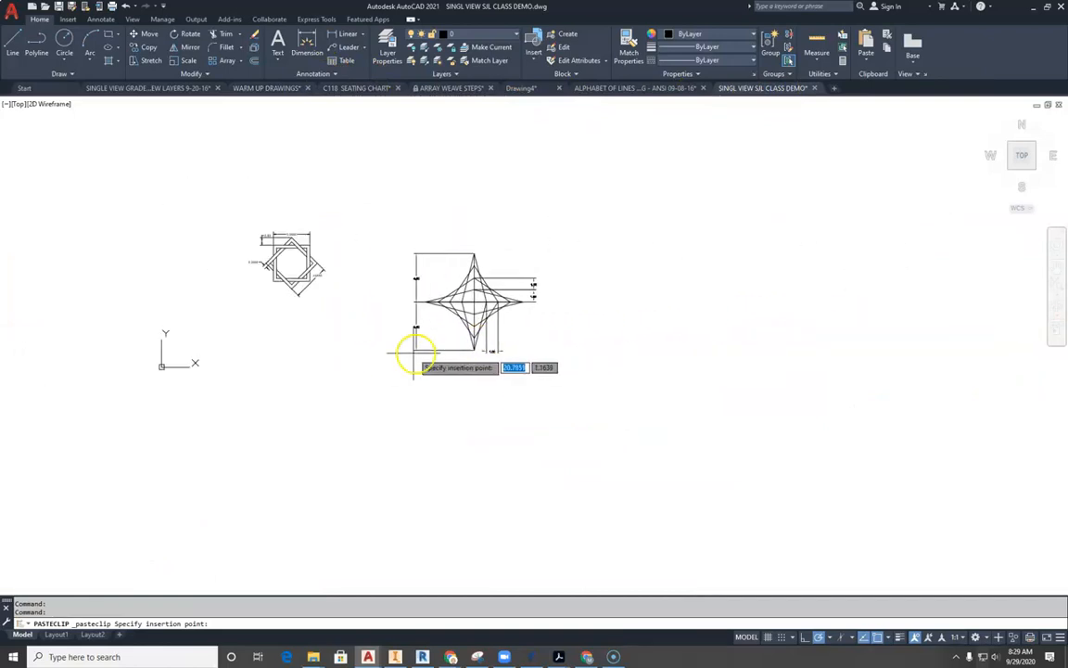
pyautogui.click(453, 313)
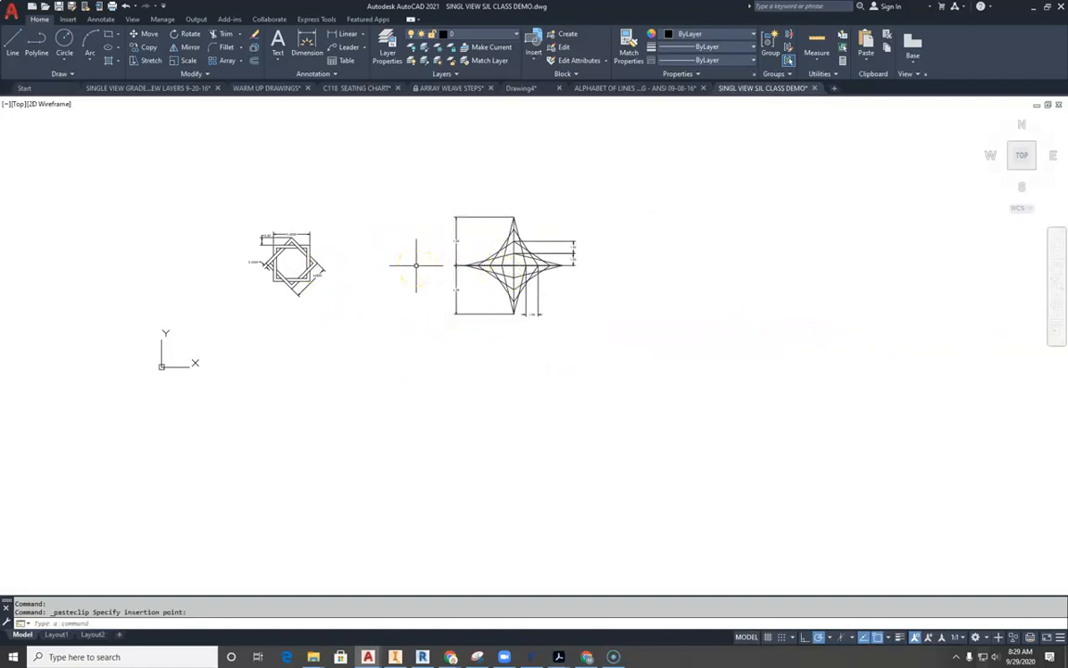
pyautogui.moveTo(374, 317); pyautogui.dragTo(396, 363, button='middle')
pyautogui.scroll(2, 282, 294)
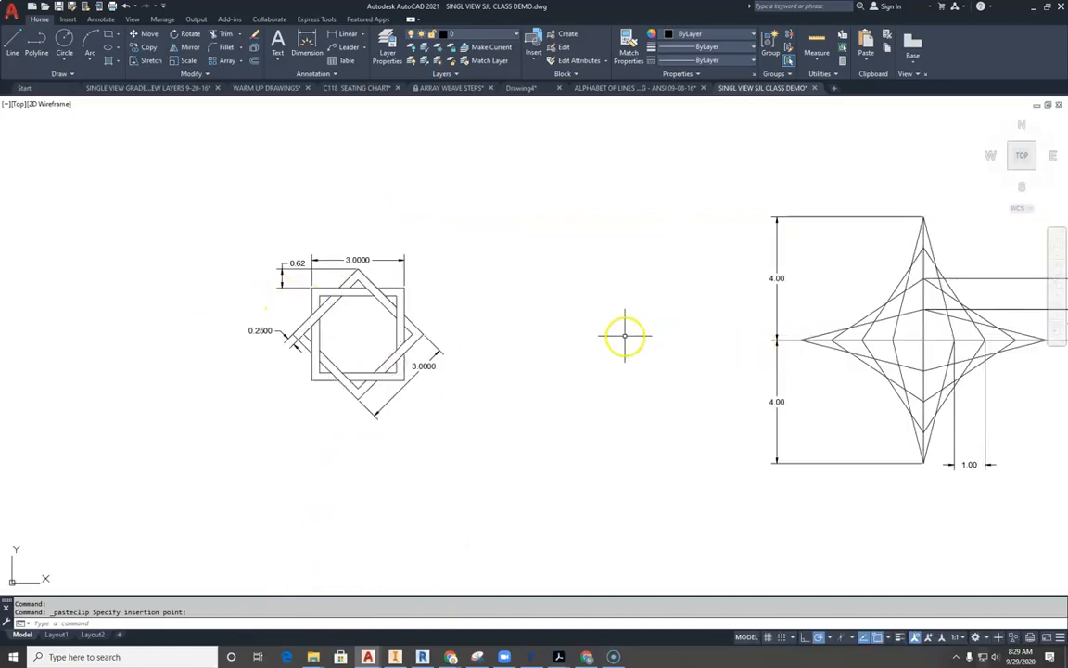
pyautogui.scroll(-1, 640, 311)
pyautogui.moveTo(640, 312); pyautogui.dragTo(422, 336, button='middle')
pyautogui.scroll(4, 515, 310)
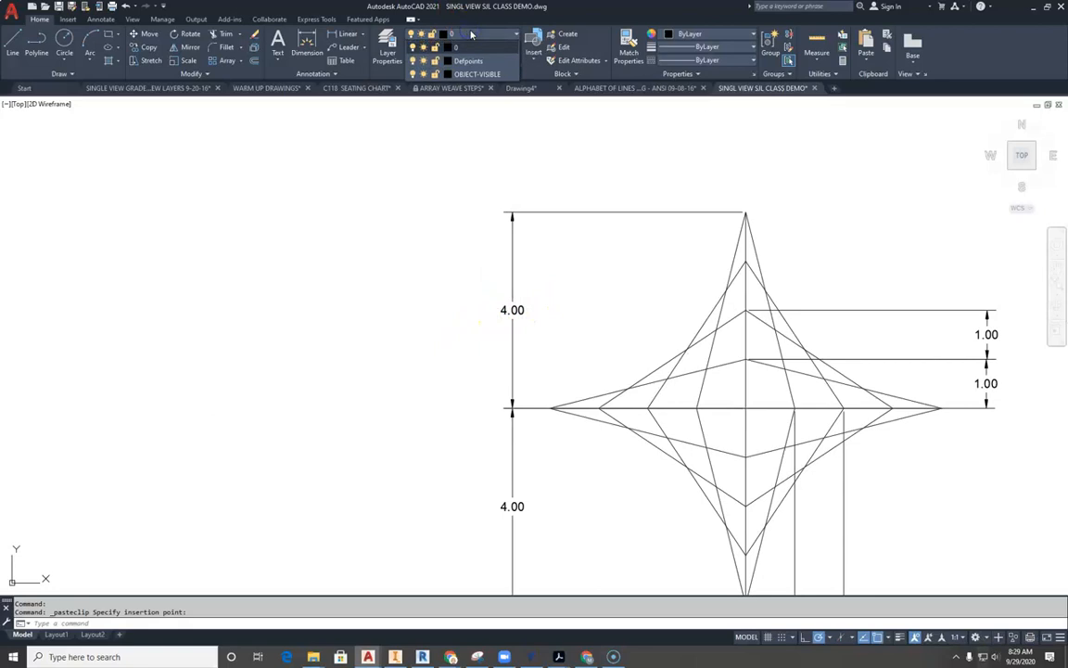
# Step: Copy the eight dimensioned line-type boxes with their labels and note from the model space of the ALPHABET OF LINES file
pyautogui.click(634, 88)
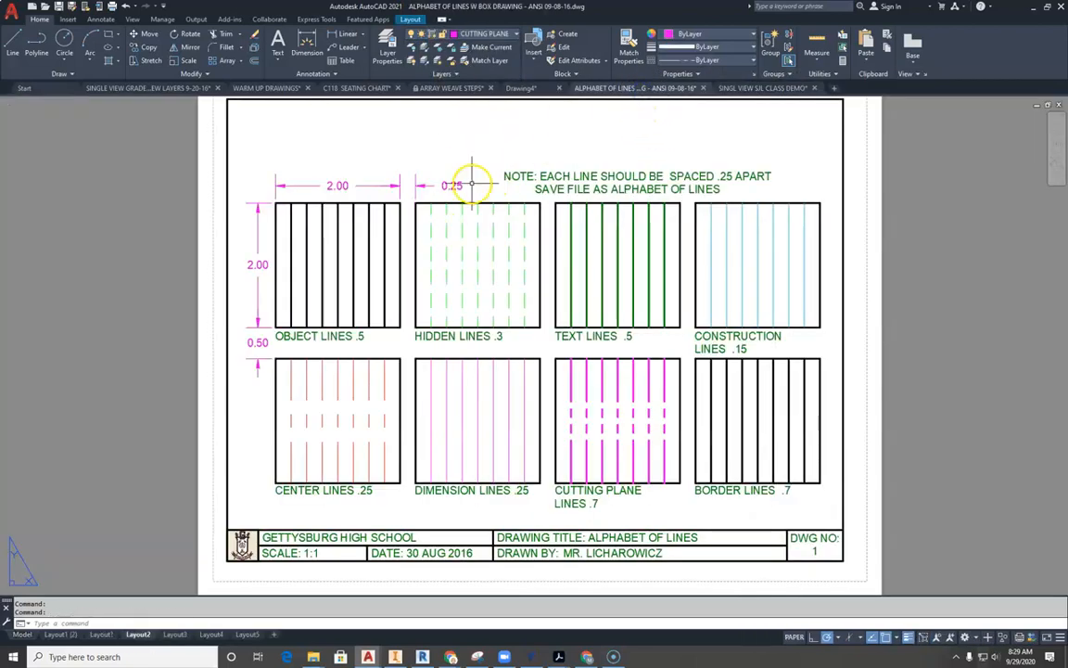
pyautogui.click(15, 634)
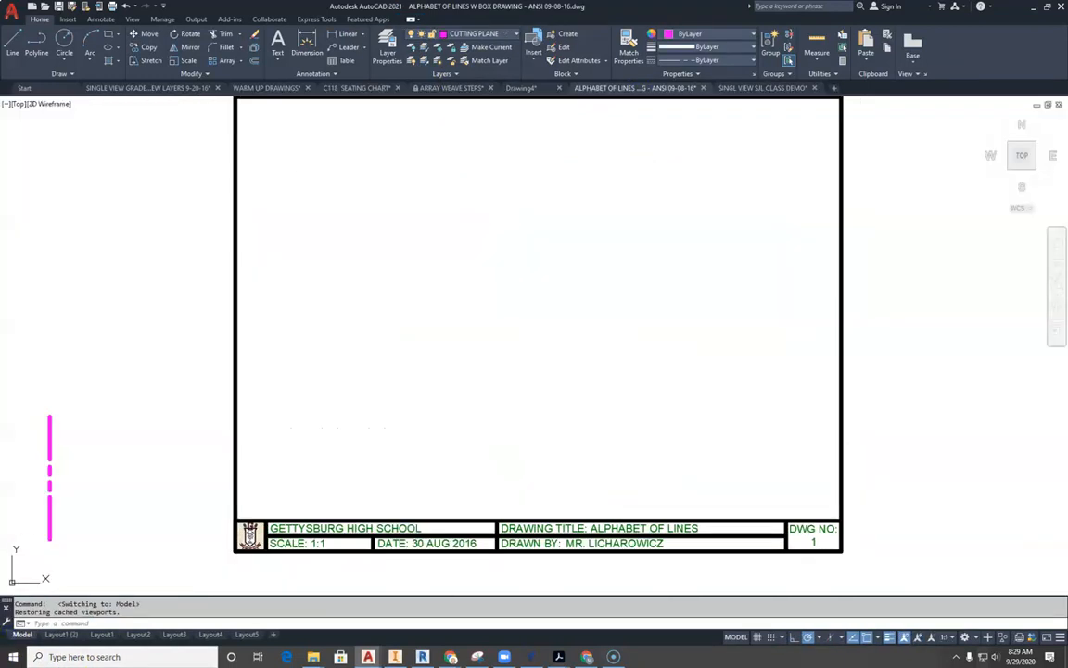
pyautogui.scroll(-6, 210, 438)
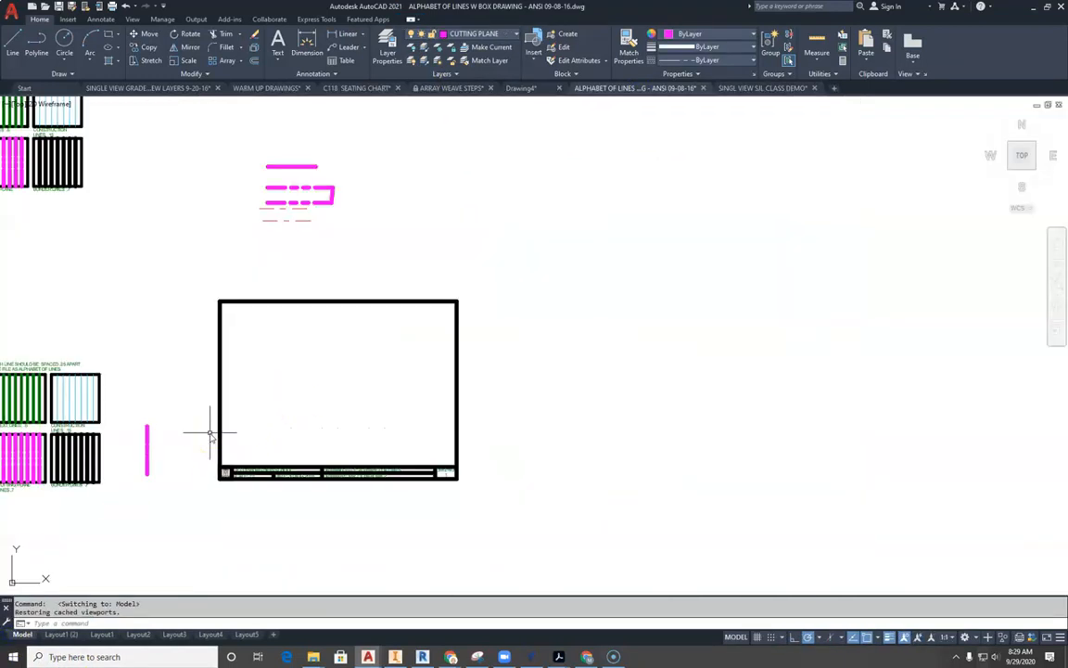
pyautogui.moveTo(226, 400); pyautogui.dragTo(675, 353, button='middle')
pyautogui.scroll(2, 667, 286)
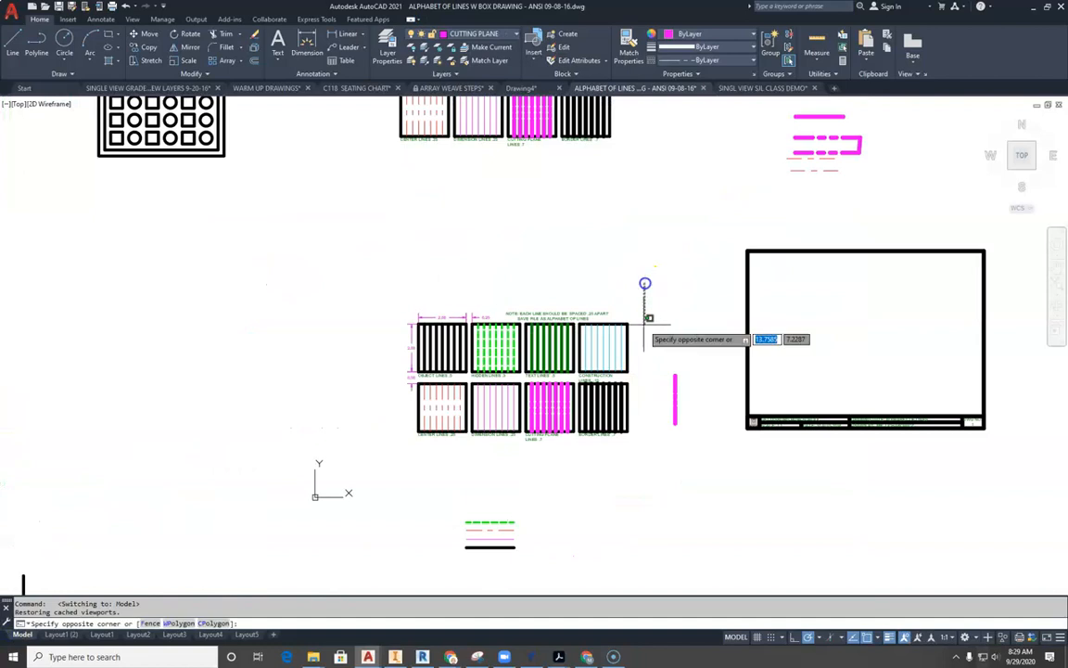
pyautogui.click(643, 281)
pyautogui.click(385, 466)
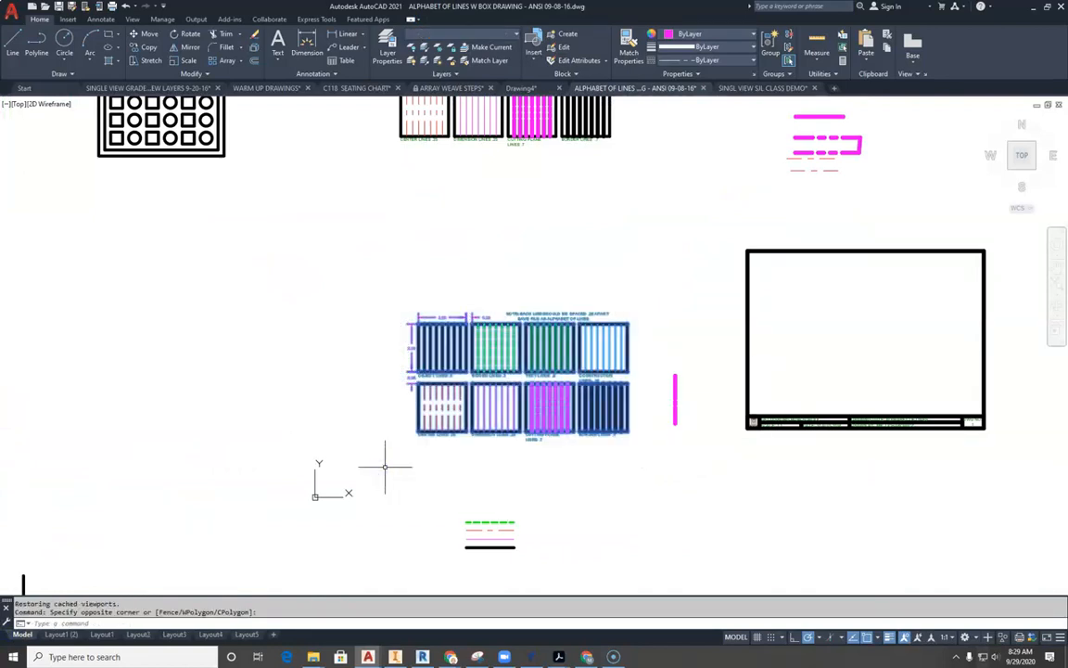
pyautogui.hotkey('ctrl', 'c')
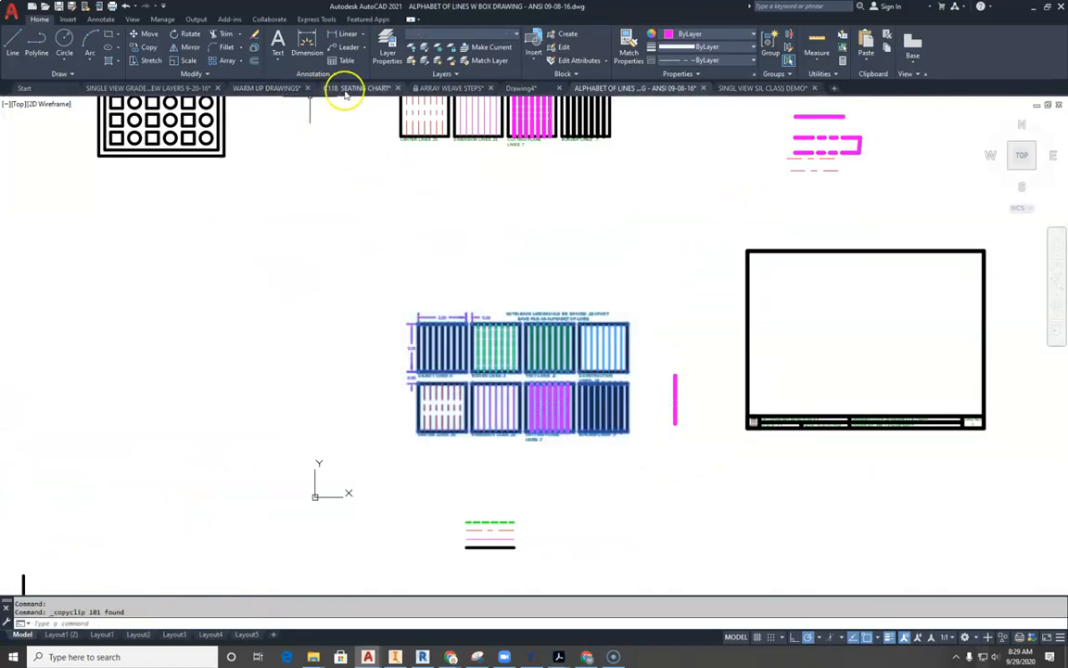
# Step: Paste the alphabet of lines boxes below the star in the SINGL VIEW SJL CLASS DEMO drawing and check its layer list
pyautogui.click(735, 89)
pyautogui.scroll(-5, 538, 298)
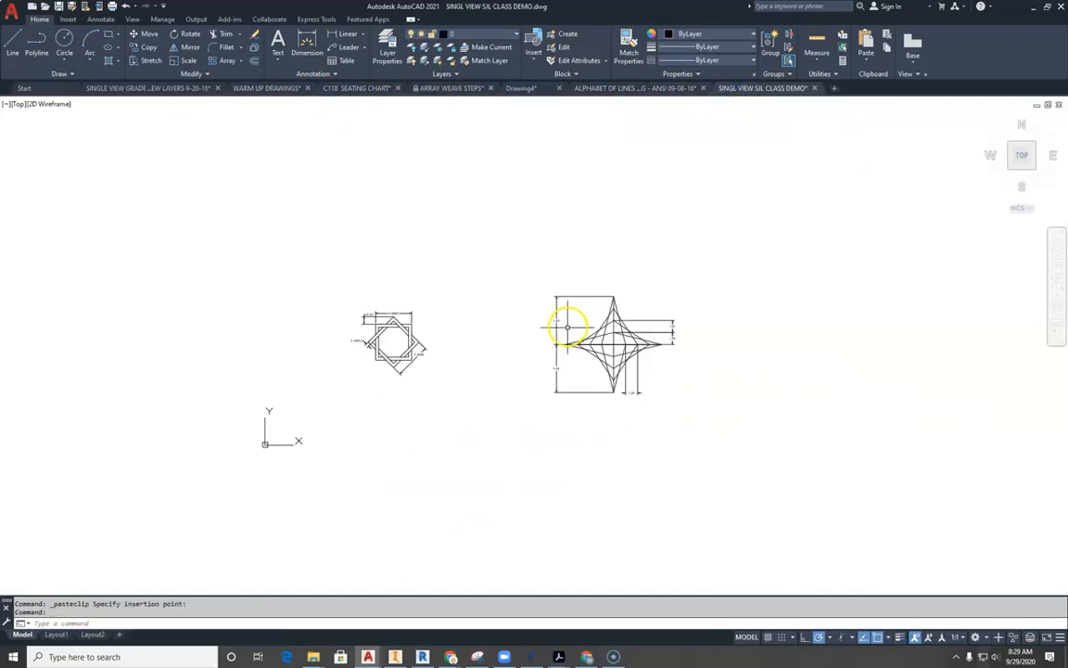
pyautogui.moveTo(587, 325); pyautogui.dragTo(378, 296, button='middle')
pyautogui.hotkey('ctrl', 'v')
pyautogui.moveTo(452, 422); pyautogui.dragTo(424, 245, button='middle')
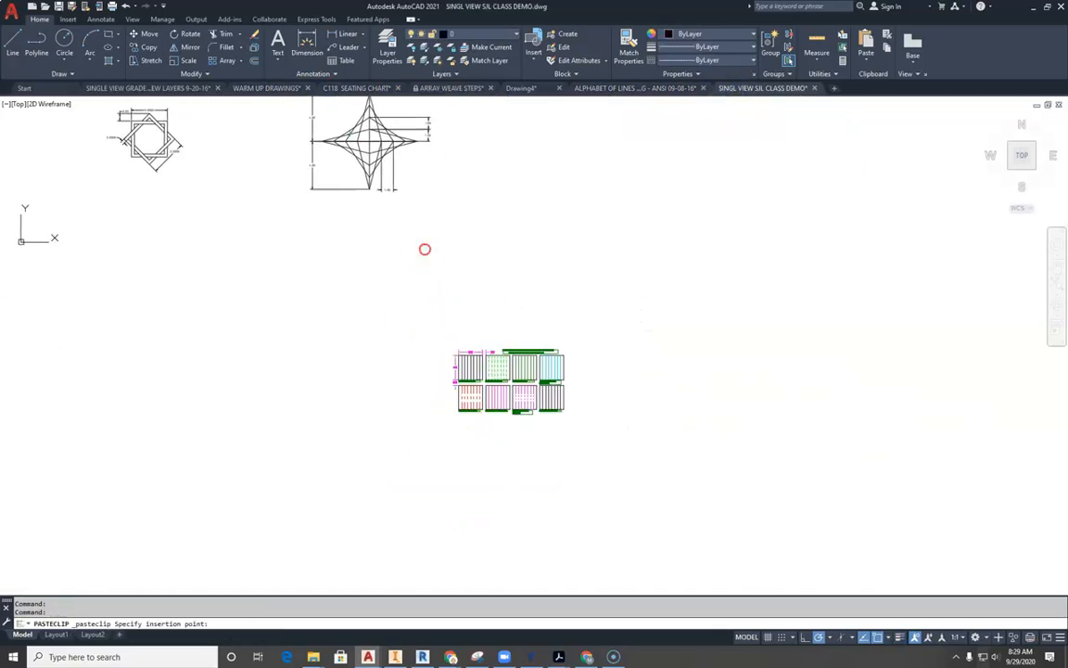
pyautogui.click(356, 399)
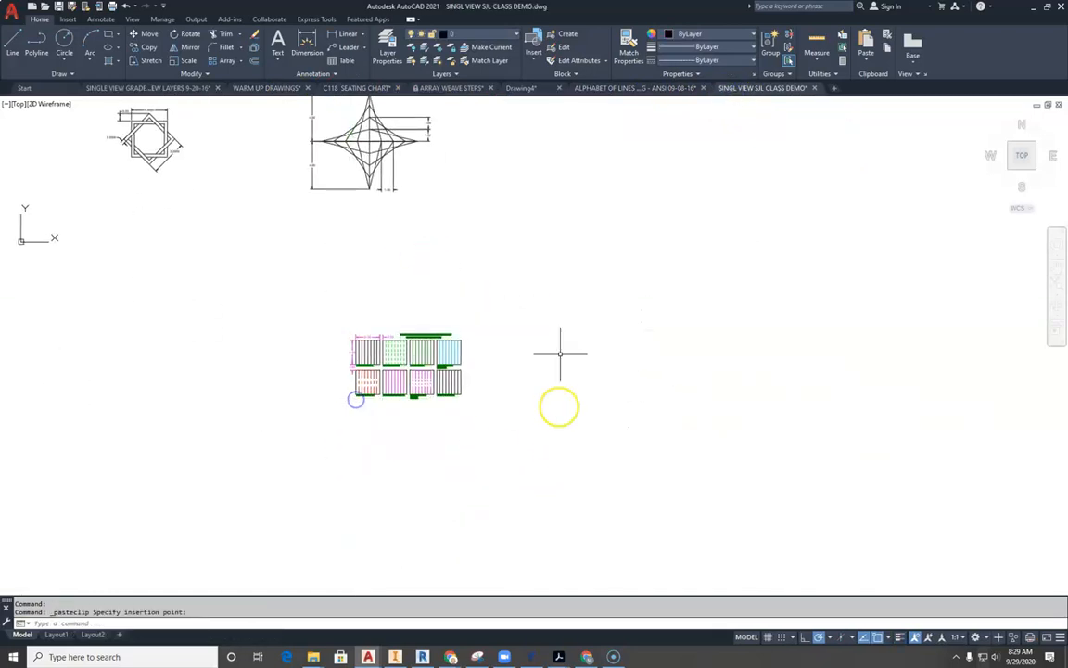
pyautogui.click(513, 34)
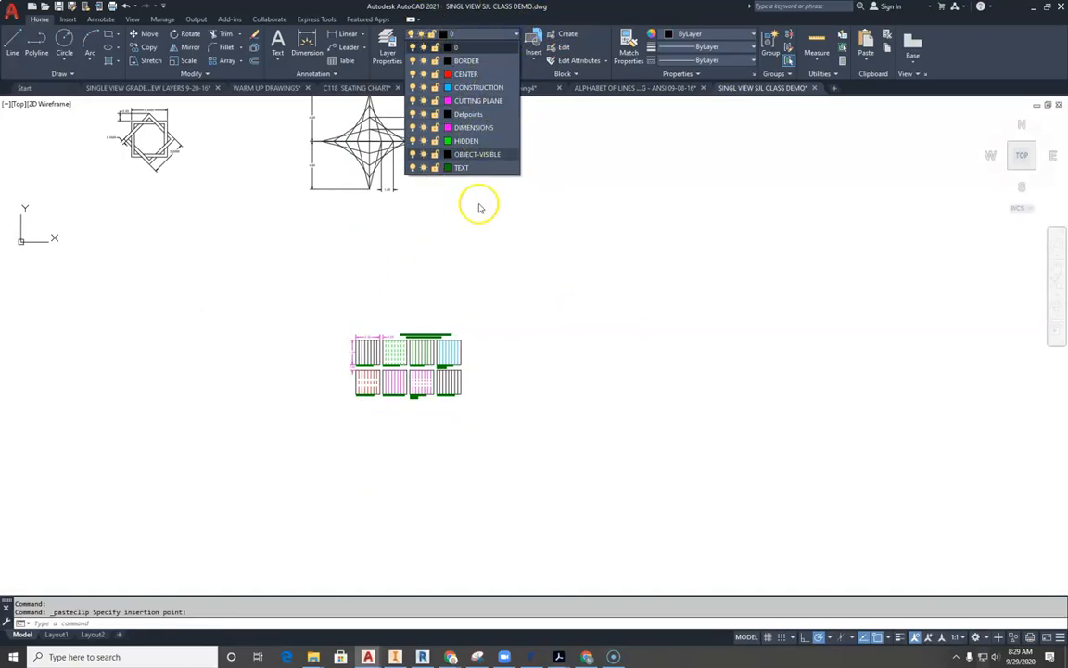
pyautogui.click(452, 243)
# Step: Move all the dimensions of the four-pointed star to the DIMENSIONS layer
pyautogui.moveTo(407, 258); pyautogui.dragTo(478, 370, button='middle')
pyautogui.scroll(2, 446, 295)
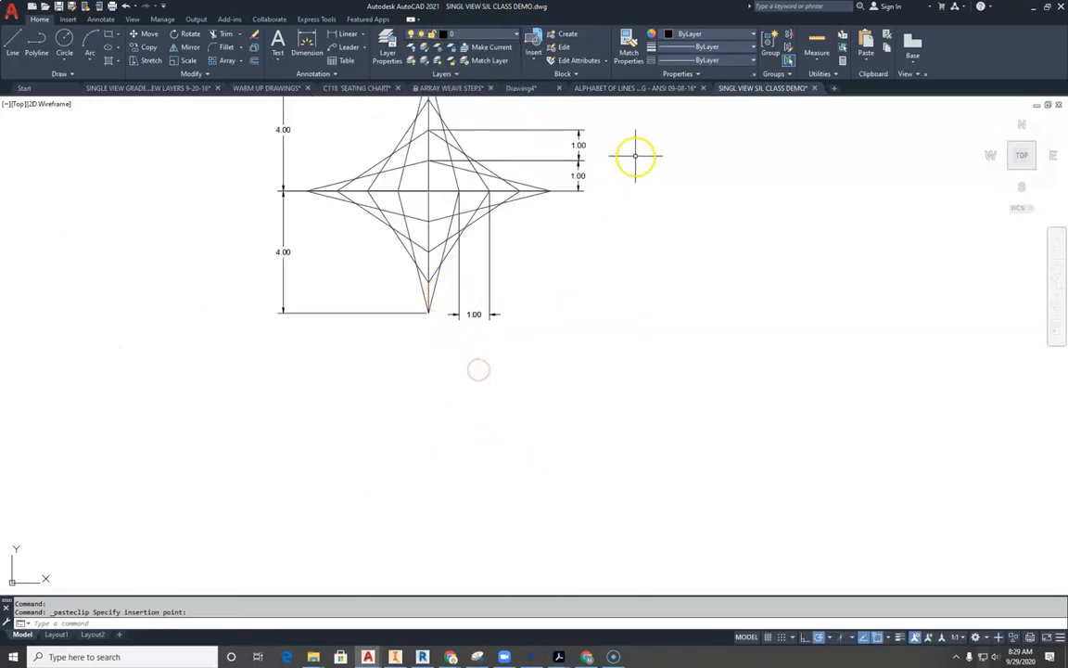
pyautogui.scroll(1, 637, 139)
pyautogui.moveTo(637, 133); pyautogui.dragTo(637, 225, button='middle')
pyautogui.click(584, 186)
pyautogui.click(384, 542)
pyautogui.click(113, 400)
pyautogui.click(26, 422)
pyautogui.click(100, 202)
pyautogui.click(46, 246)
pyautogui.scroll(-2, 185, 176)
pyautogui.click(462, 34)
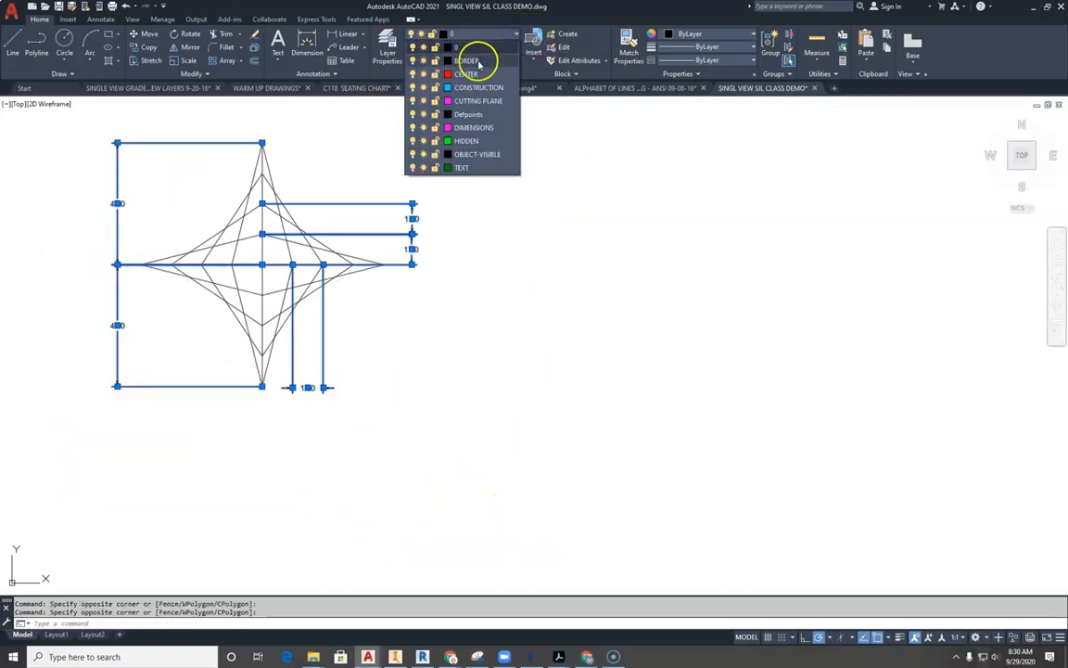
pyautogui.click(474, 127)
pyautogui.press('Escape')
# Step: Move the four dimensions of the interlaced squares to the DIMENSIONS layer
pyautogui.moveTo(482, 271); pyautogui.dragTo(926, 267, button='middle')
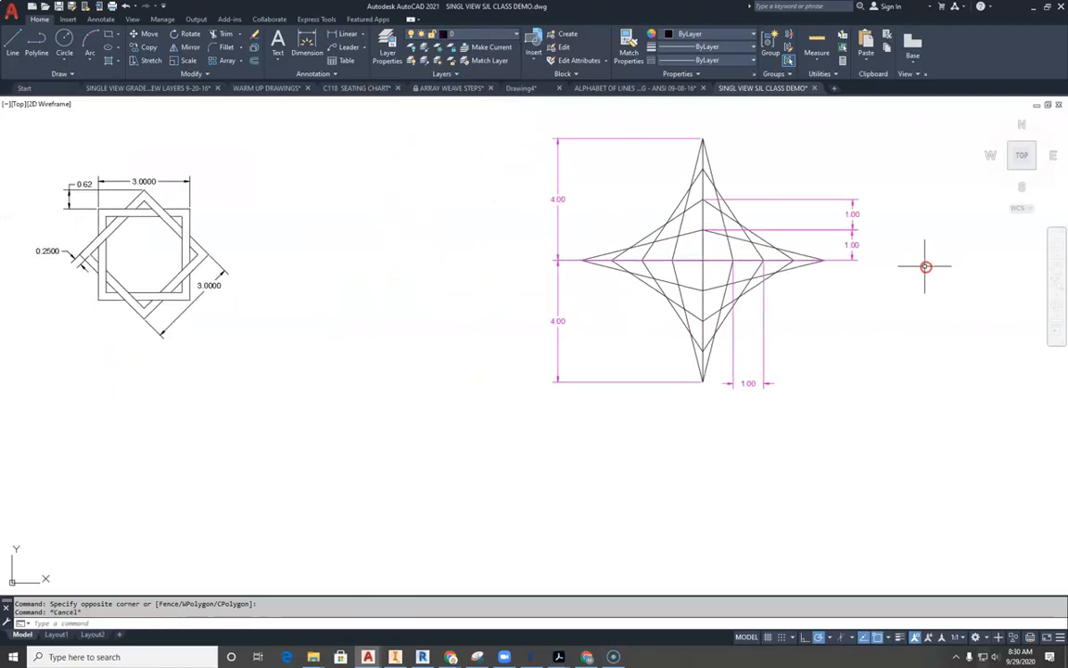
pyautogui.scroll(2, 744, 229)
pyautogui.scroll(-2, 630, 252)
pyautogui.moveTo(267, 299); pyautogui.dragTo(529, 302, button='middle')
pyautogui.scroll(2, 383, 241)
pyautogui.click(455, 329)
pyautogui.click(350, 162)
pyautogui.click(245, 166)
pyautogui.click(193, 271)
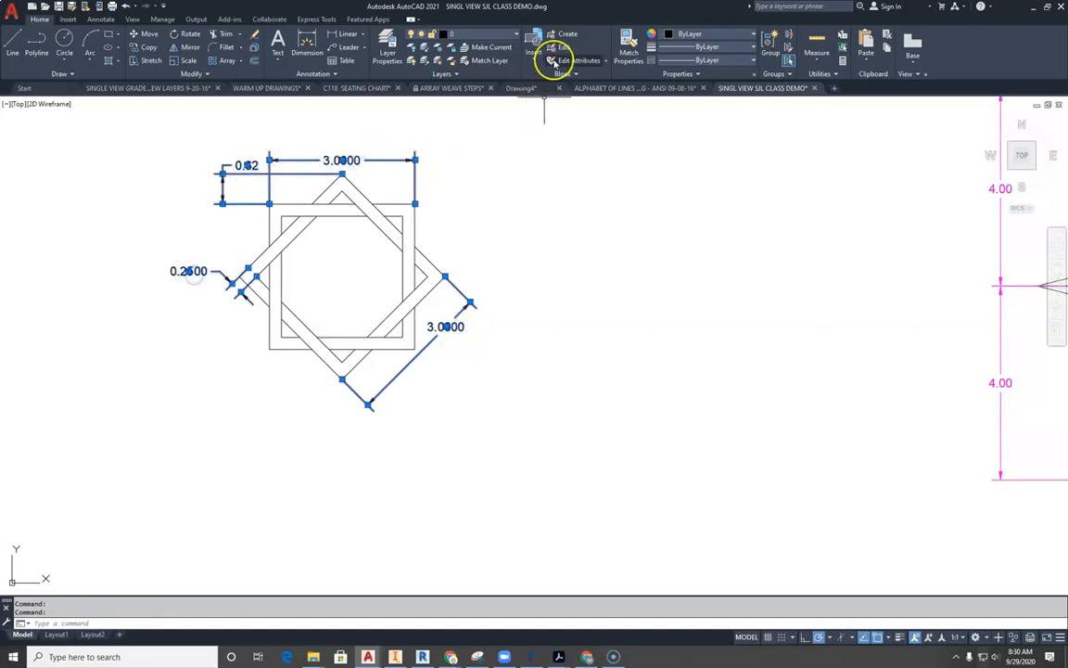
pyautogui.click(453, 35)
pyautogui.click(490, 131)
pyautogui.press('Escape')
pyautogui.press('Escape')
# Step: Turn off the DIMENSIONS layer, leaving only the geometry of the squares and star to work on
pyautogui.click(492, 37)
pyautogui.click(489, 130)
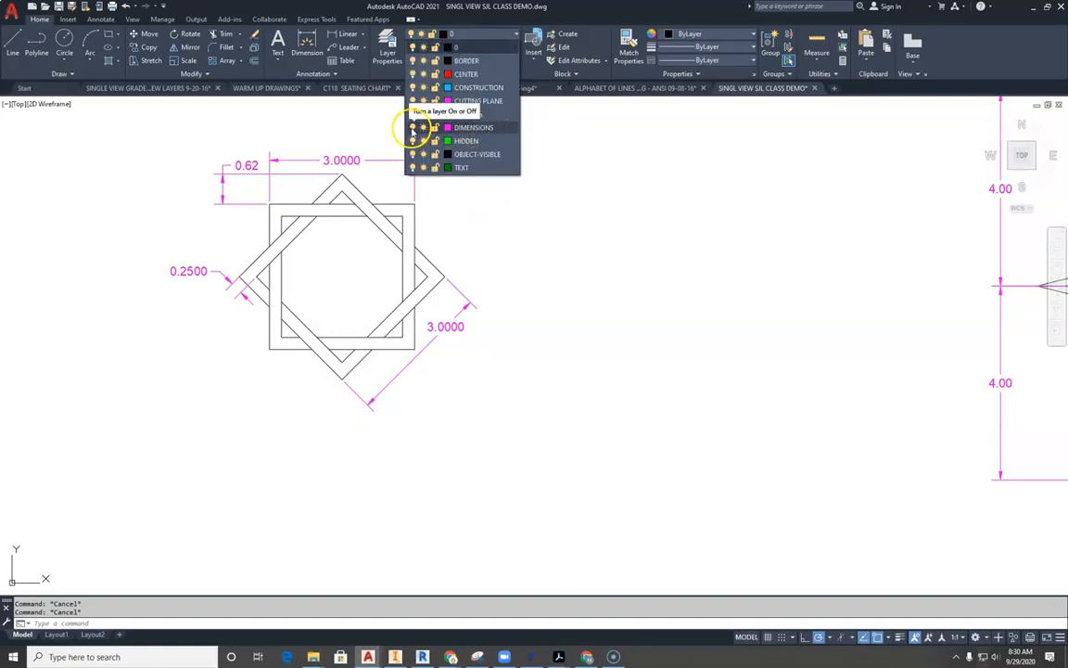
pyautogui.click(413, 127)
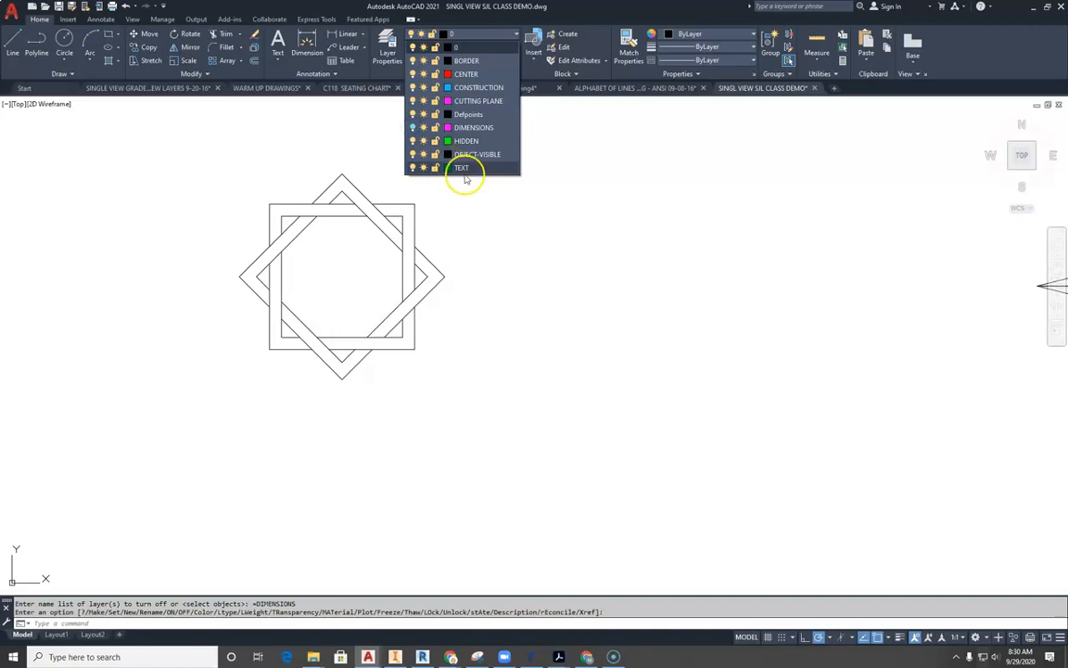
pyautogui.scroll(-2, 544, 226)
pyautogui.click(654, 267)
pyautogui.scroll(-2, 550, 266)
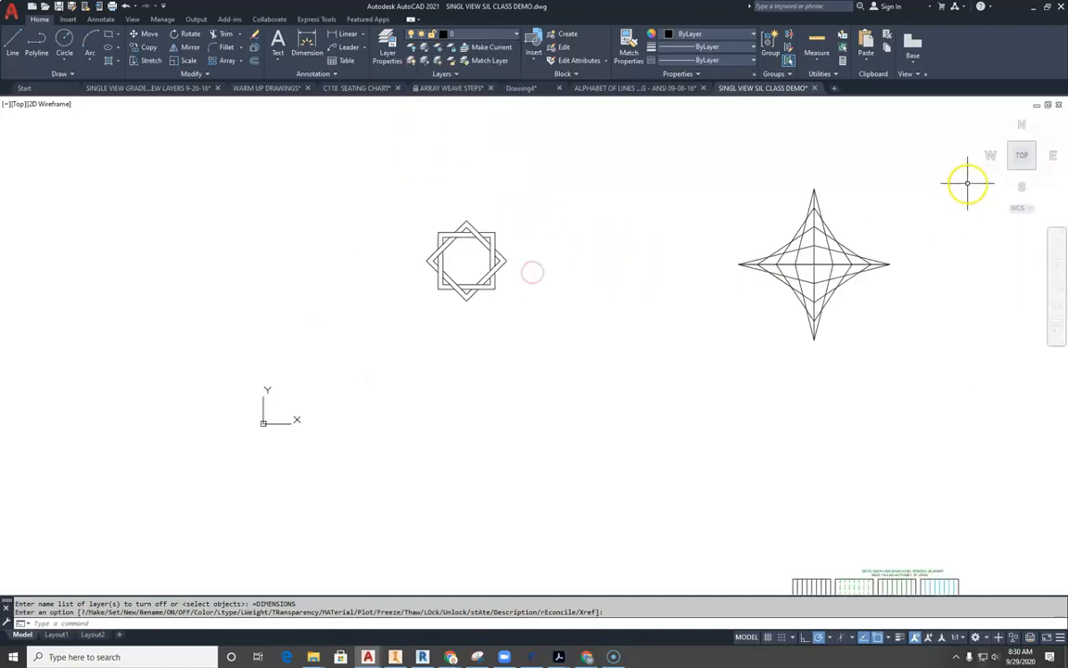
# Step: Move the line work of the interlaced squares and the four-pointed star to the OBJECT-VISIBLE layer
pyautogui.click(909, 154)
pyautogui.click(380, 375)
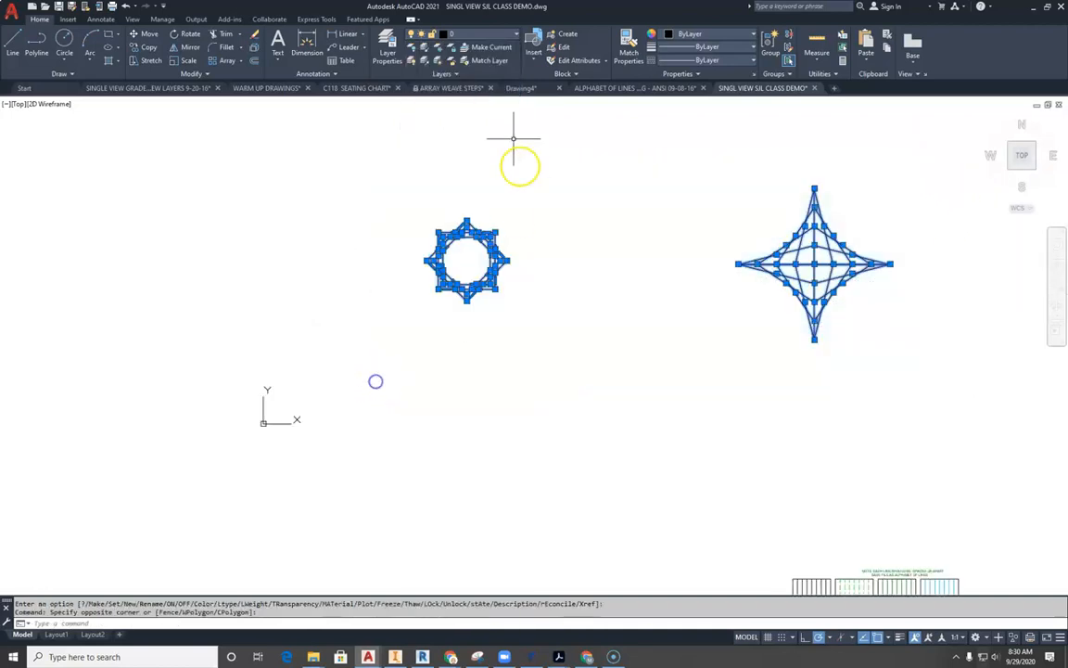
pyautogui.click(492, 33)
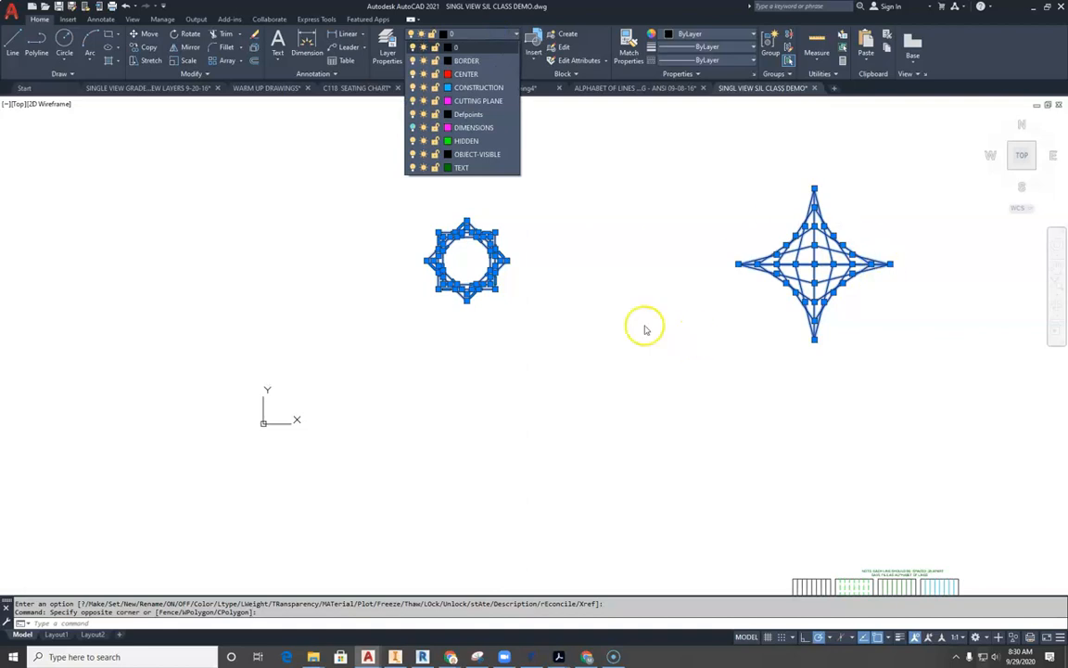
pyautogui.click(478, 155)
pyautogui.click(478, 156)
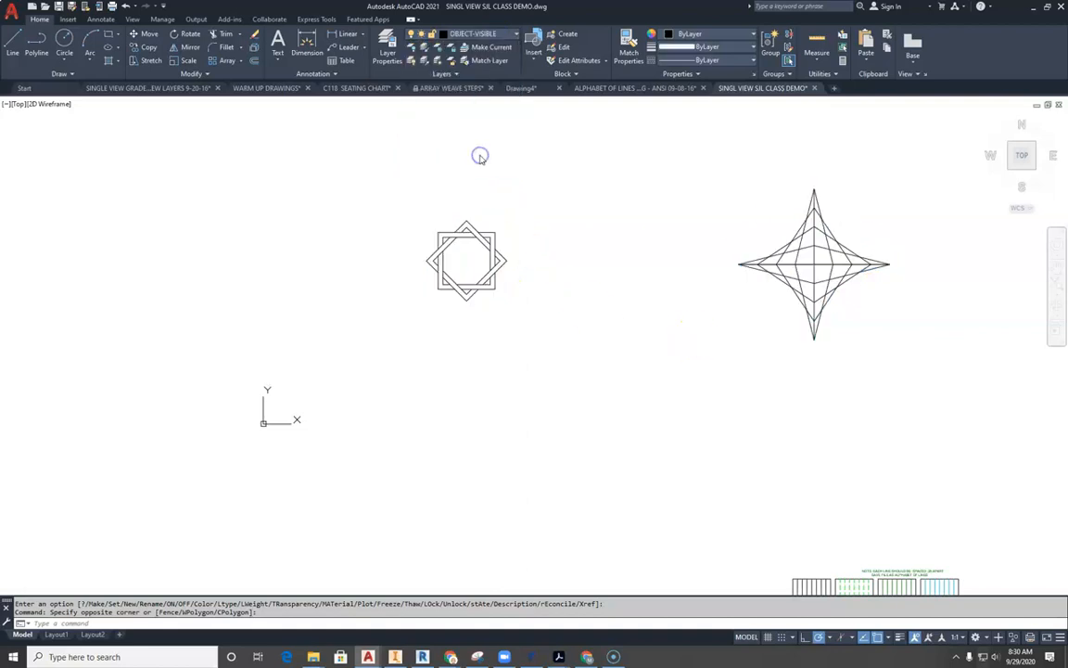
pyautogui.press('Escape')
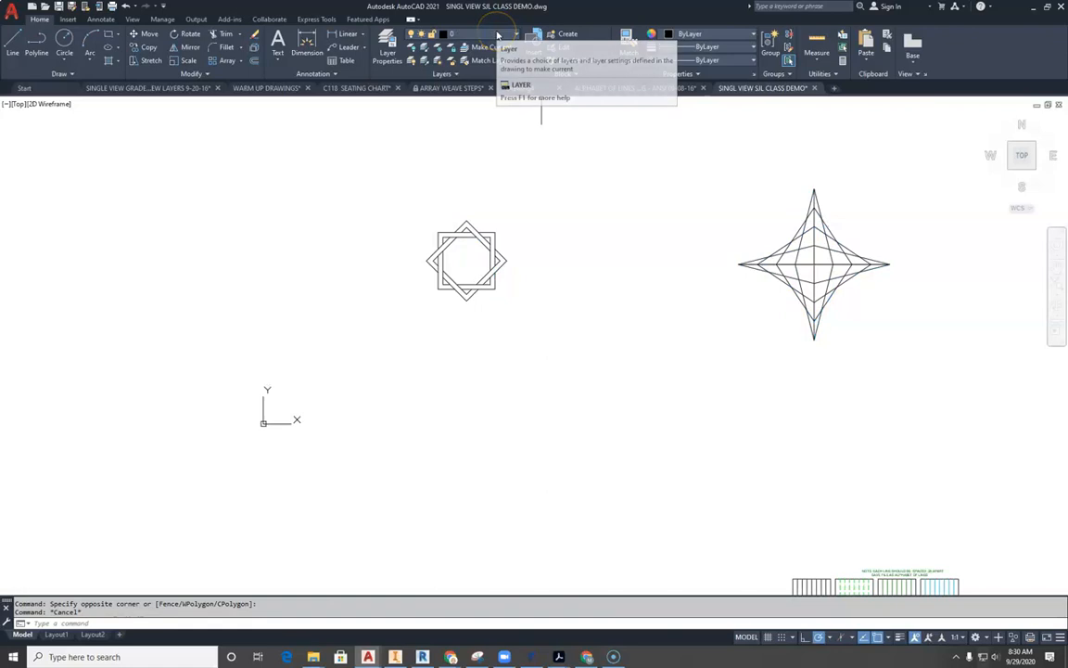
# Step: Turn the DIMENSIONS layer back on and review the squares, star and line-type boxes together
pyautogui.click(484, 35)
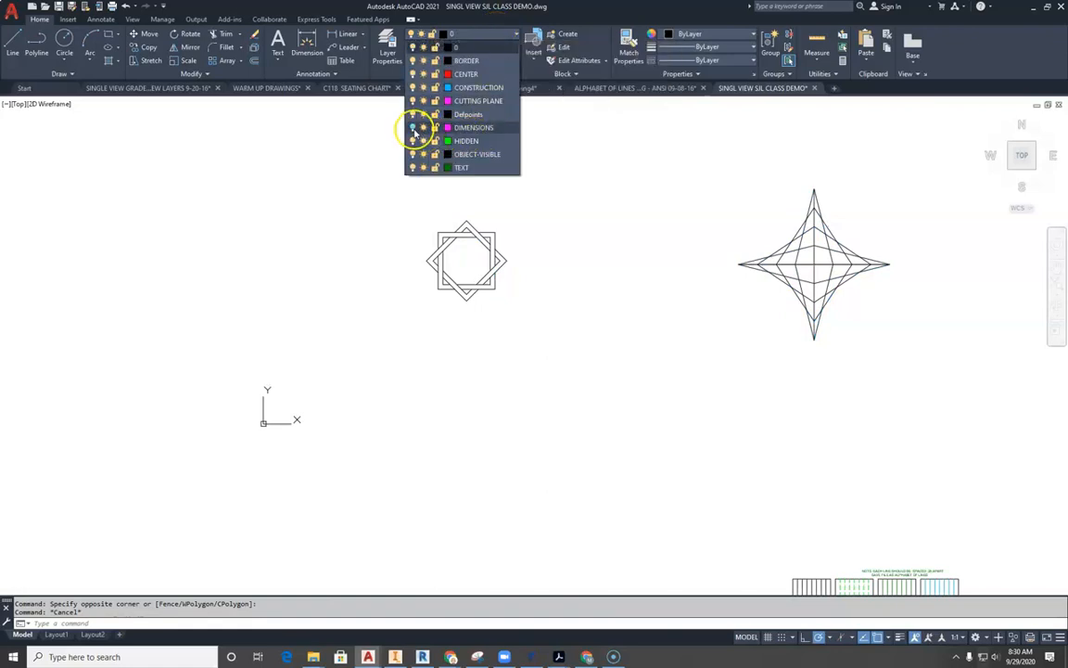
pyautogui.click(412, 127)
pyautogui.click(675, 248)
pyautogui.moveTo(924, 315); pyautogui.dragTo(522, 295, button='middle')
pyautogui.scroll(-2, 521, 296)
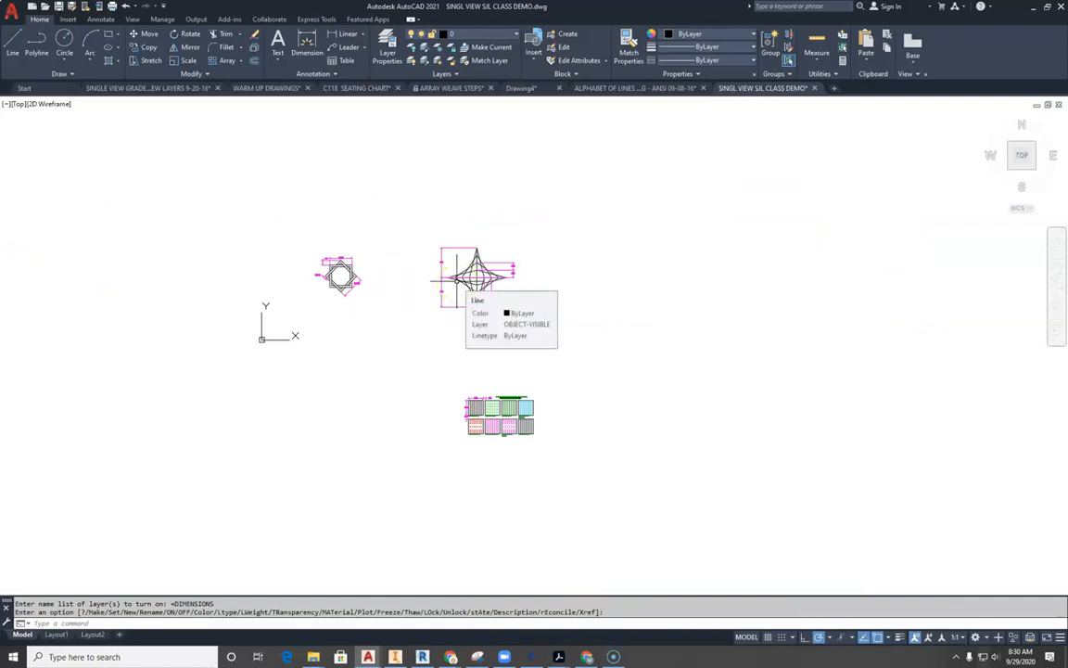
# Step: Look over the squares, star and line-type boxes in model space and open the Layout2 sheet of the class demo drawing
pyautogui.scroll(4, 486, 289)
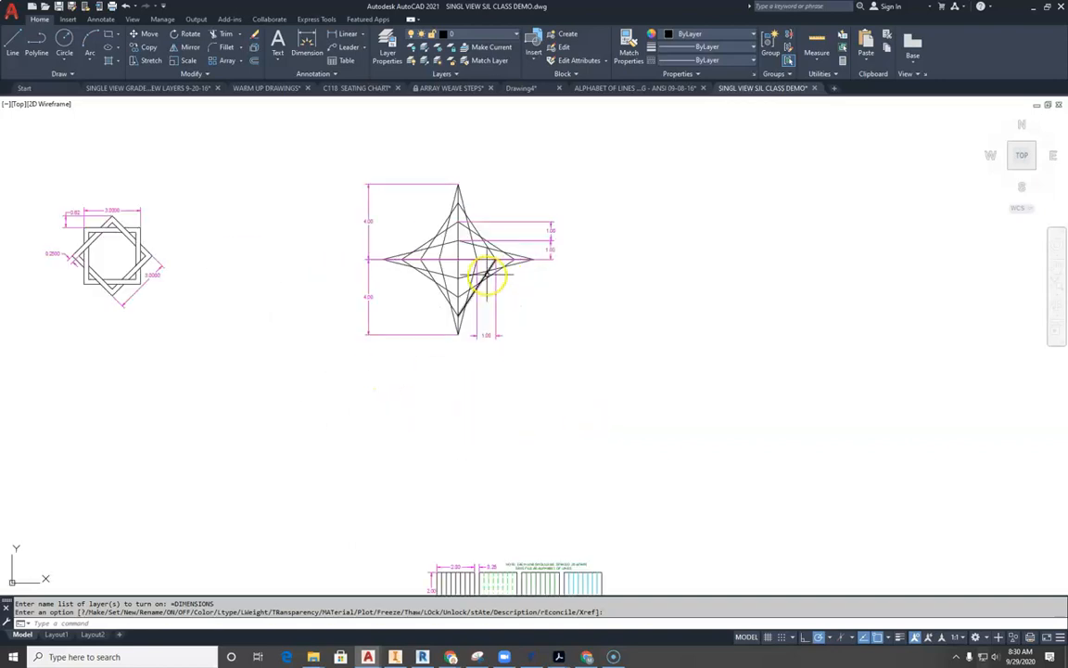
pyautogui.scroll(-2, 487, 273)
pyautogui.moveTo(588, 322); pyautogui.dragTo(594, 294, button='middle')
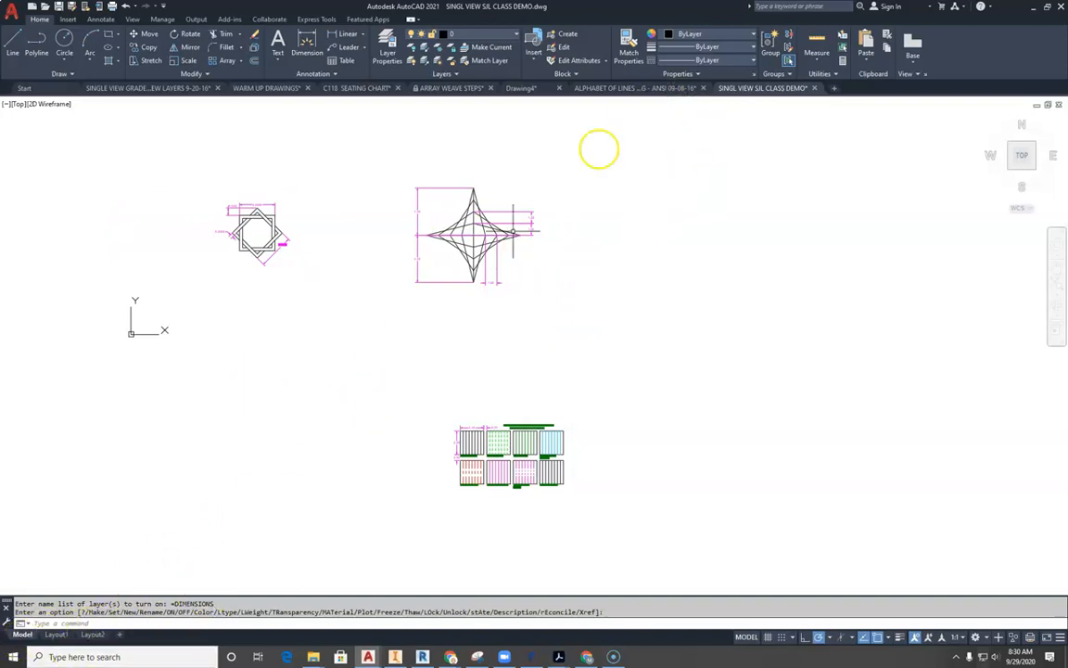
pyautogui.click(93, 636)
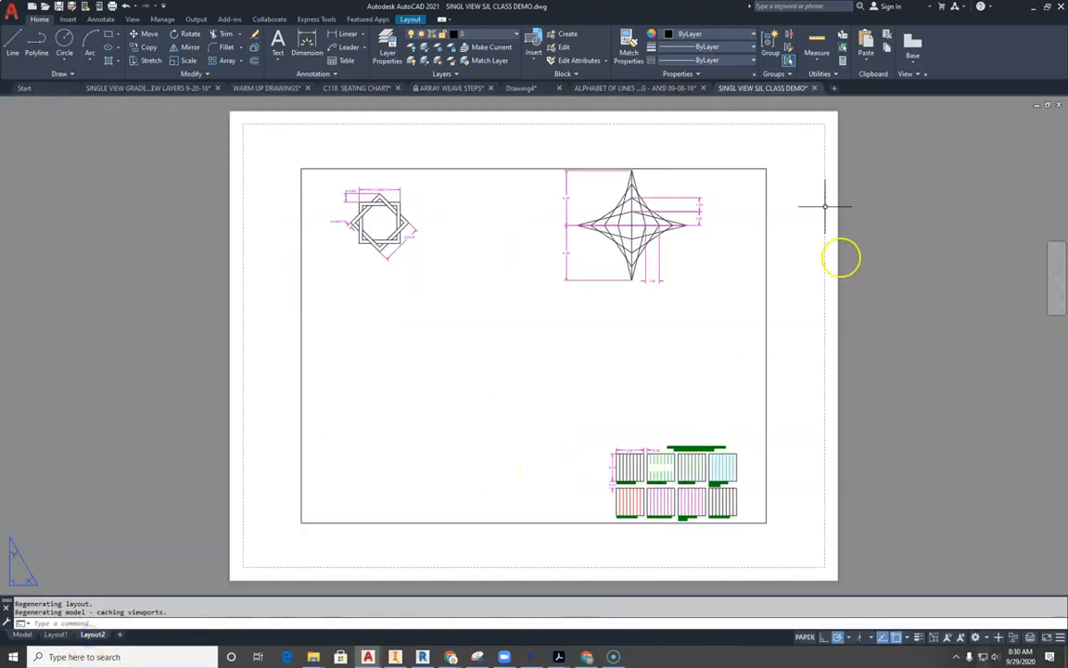
# Step: Copy the border, title block and viewport from Layout2 of the ALPHABET OF LINES drawing
pyautogui.click(651, 89)
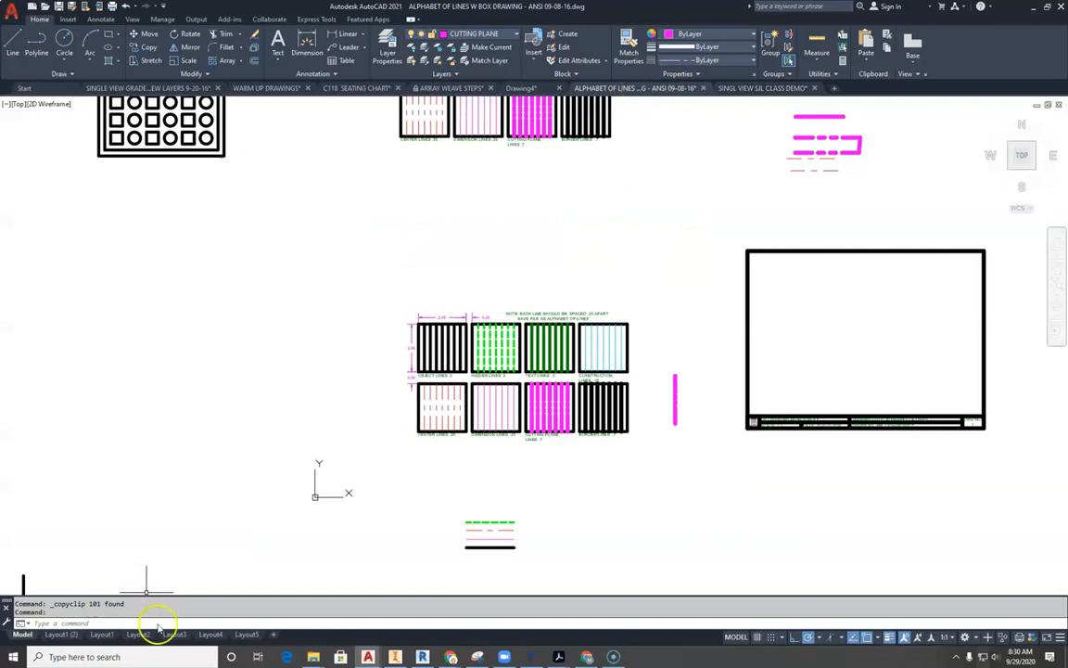
pyautogui.click(138, 635)
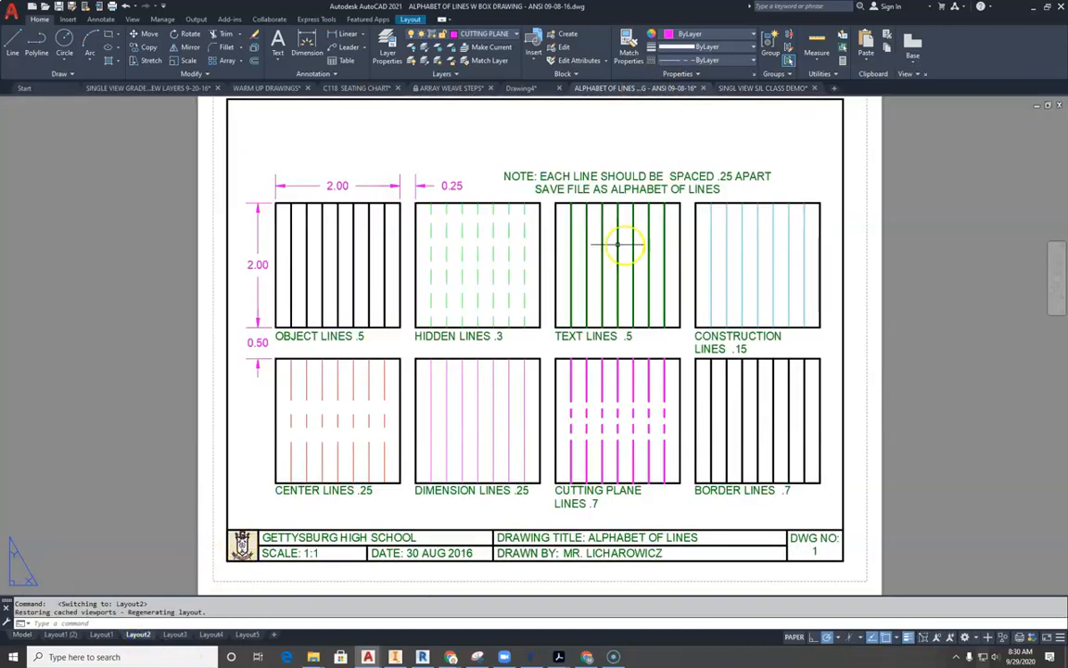
pyautogui.scroll(-2, 618, 245)
pyautogui.click(797, 127)
pyautogui.click(288, 466)
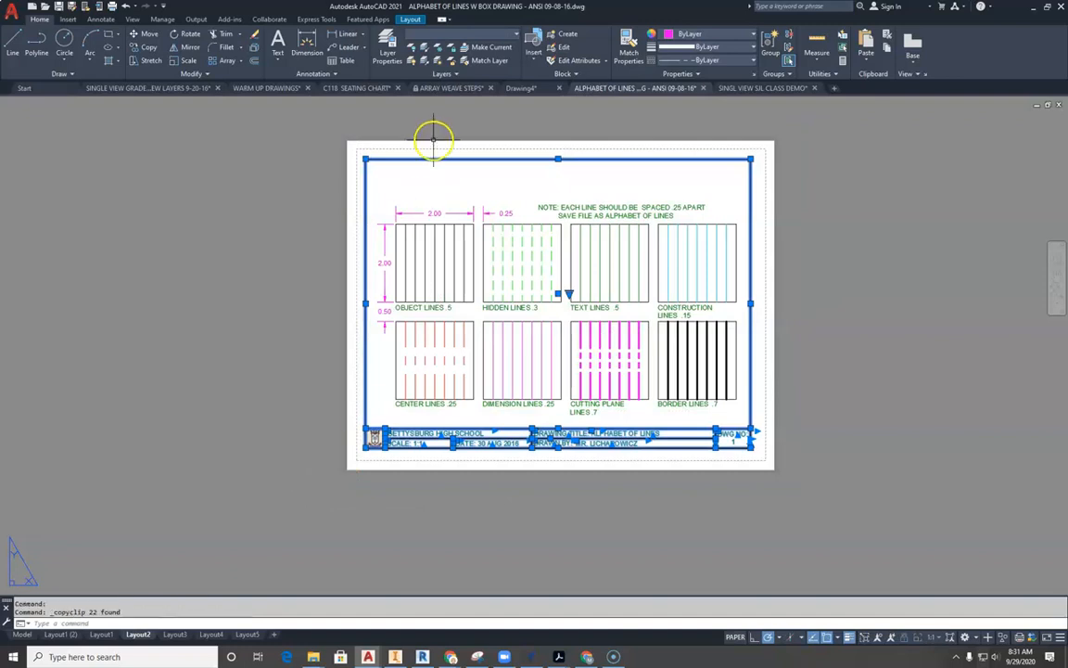
# Step: Replace the viewport on Layout2 of the class demo drawing with the copied border, title block and viewport, placed inside the printable area
pyautogui.click(764, 88)
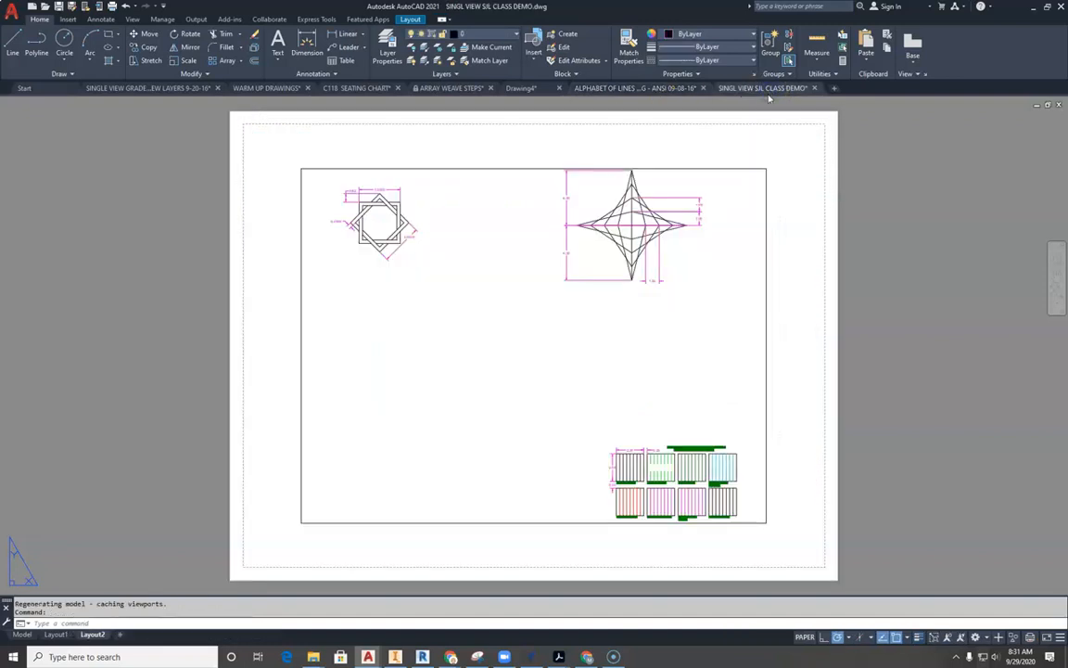
pyautogui.click(765, 179)
pyautogui.press('Delete')
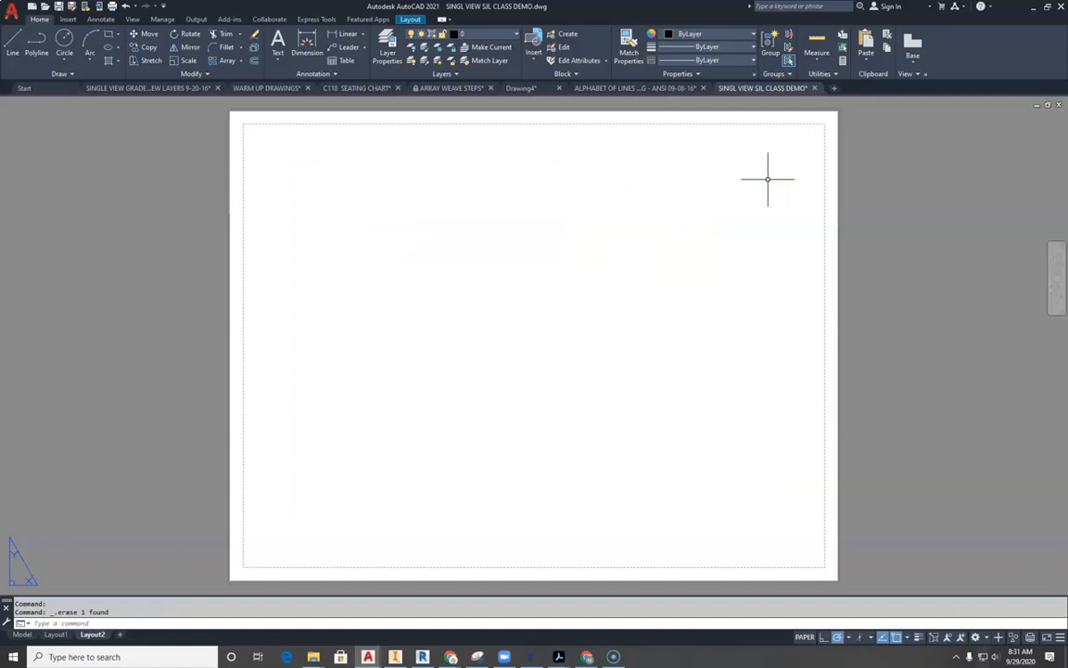
pyautogui.hotkey('ctrl', 'v')
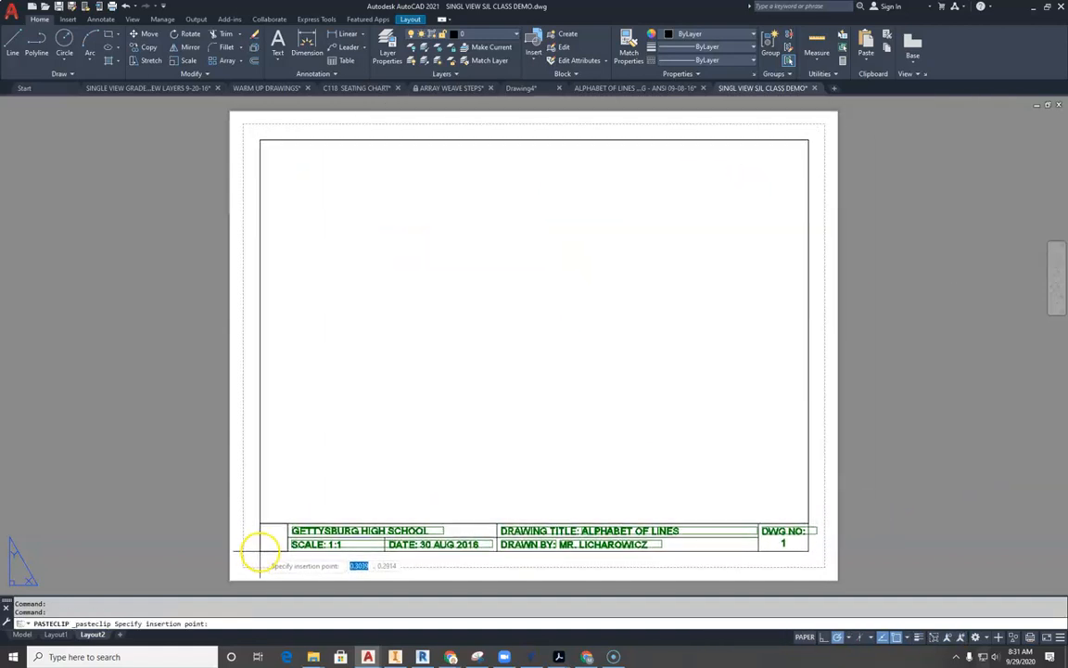
pyautogui.click(260, 551)
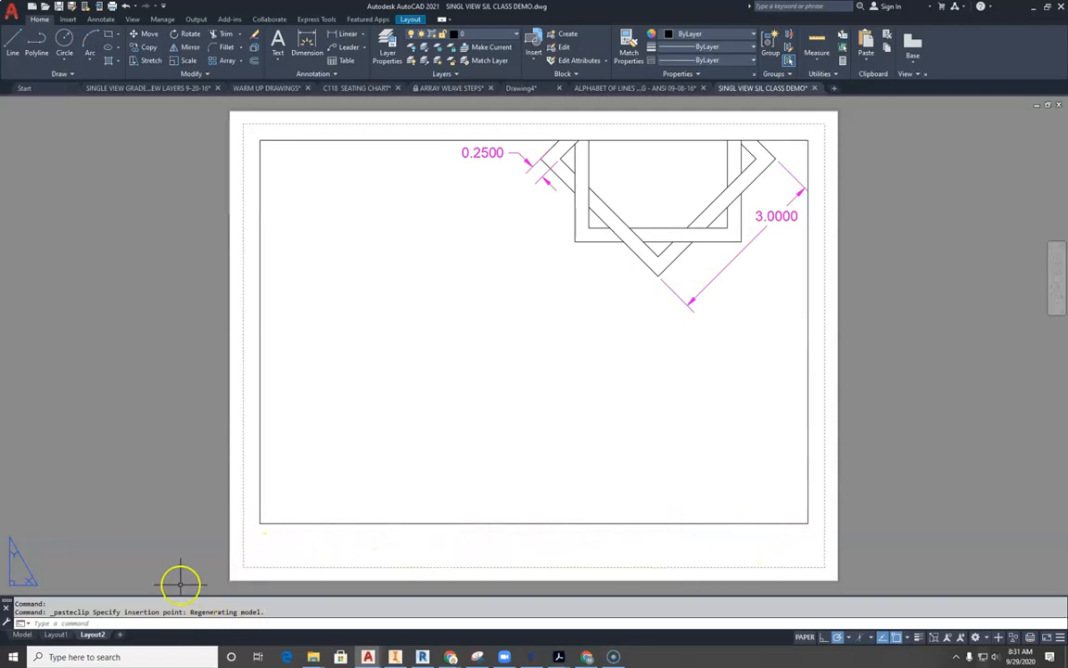
pyautogui.click(13, 634)
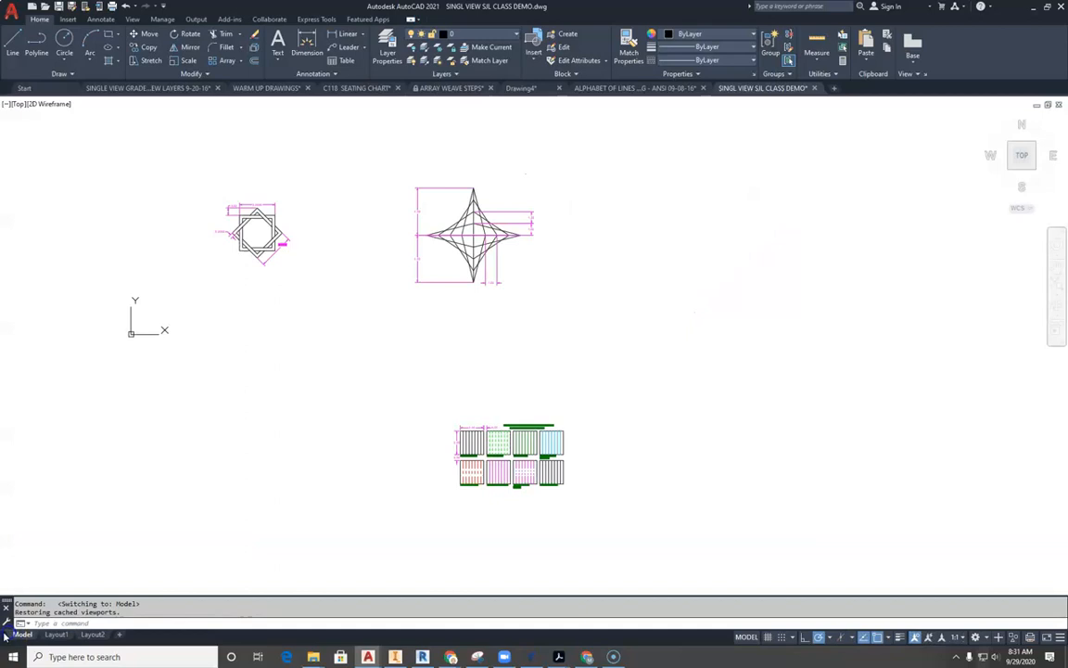
pyautogui.click(92, 635)
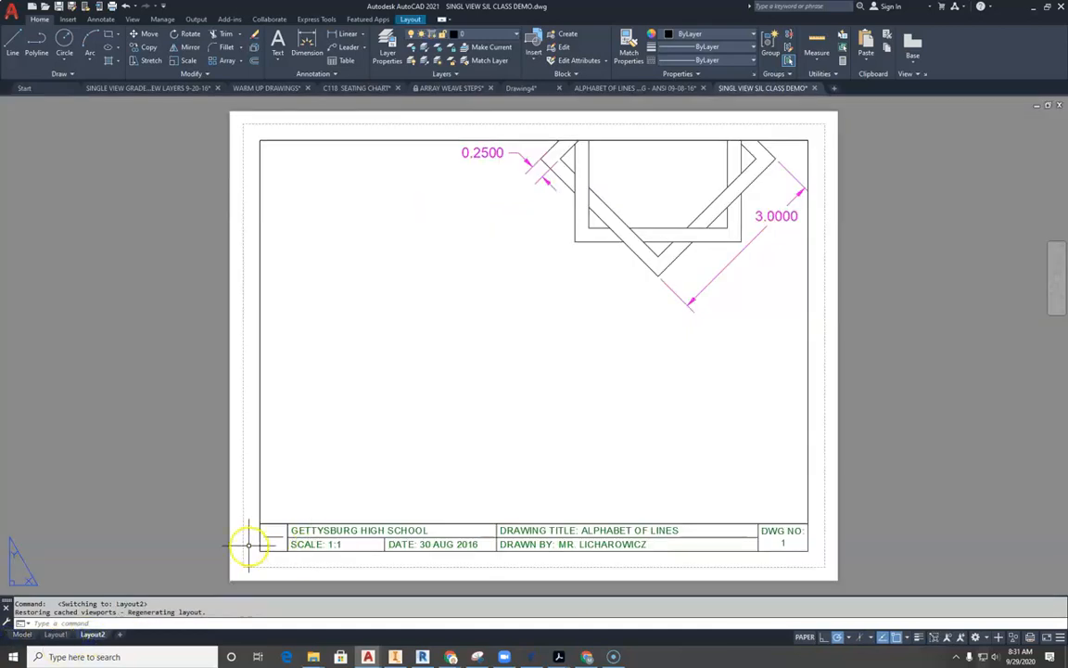
# Step: Centre the interlaced squares in the layout viewport and set the viewport scale to 1:1
pyautogui.doubleClick(487, 351)
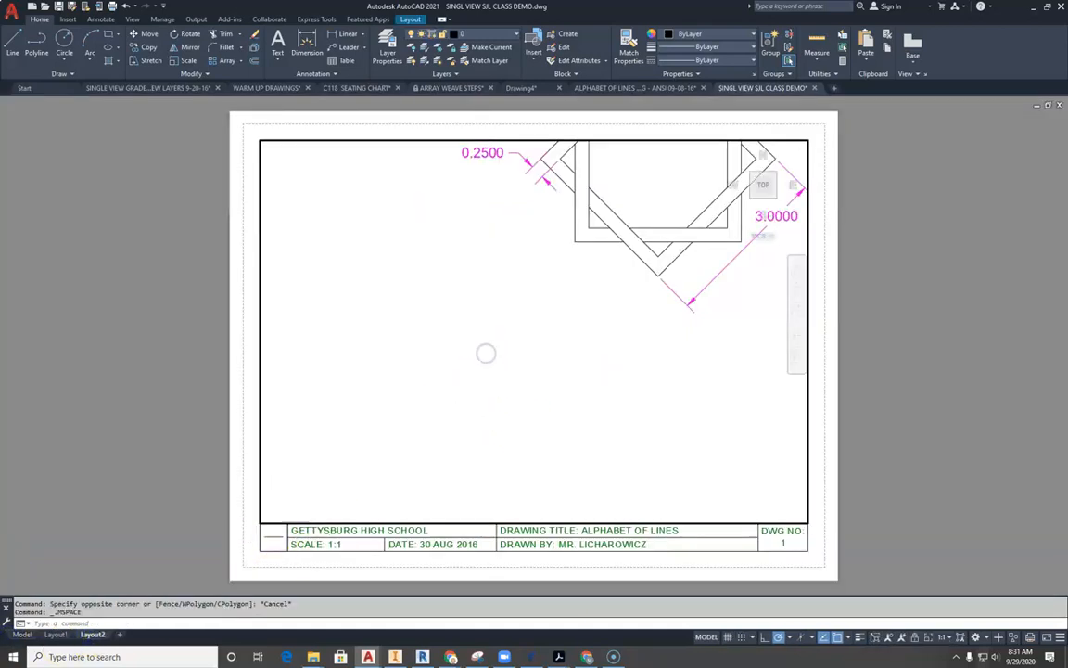
pyautogui.scroll(-3, 486, 352)
pyautogui.moveTo(525, 305)
pyautogui.mouseDown(button='middle')
pyautogui.moveTo(522, 379)
pyautogui.moveTo(538, 325)
pyautogui.mouseUp(button='middle')
pyautogui.scroll(3, 522, 379)
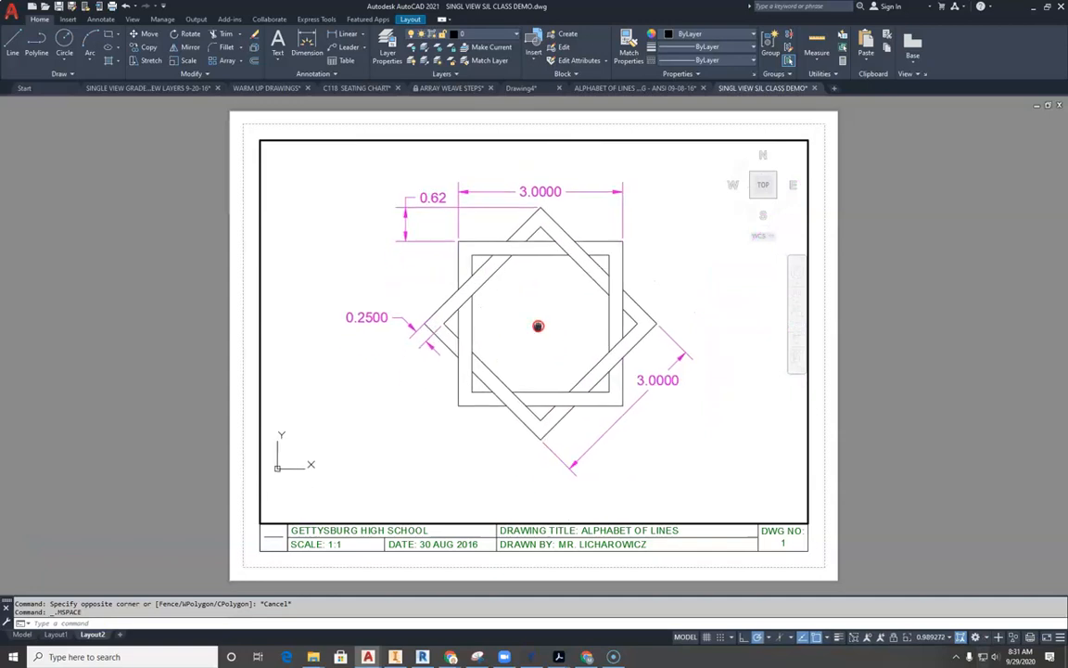
pyautogui.click(927, 638)
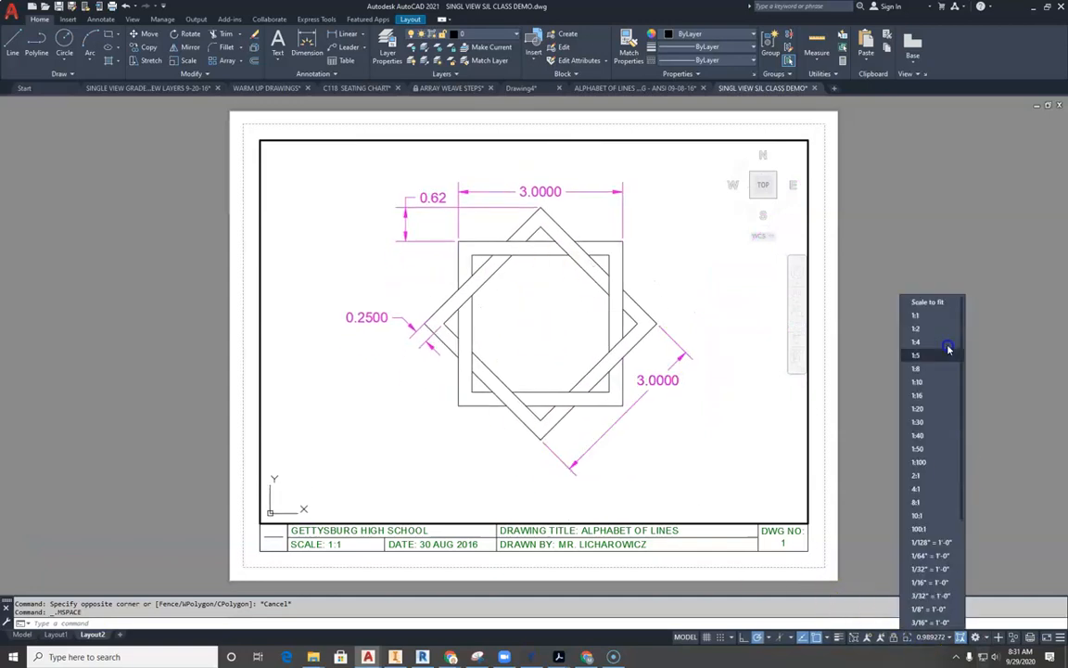
pyautogui.click(923, 318)
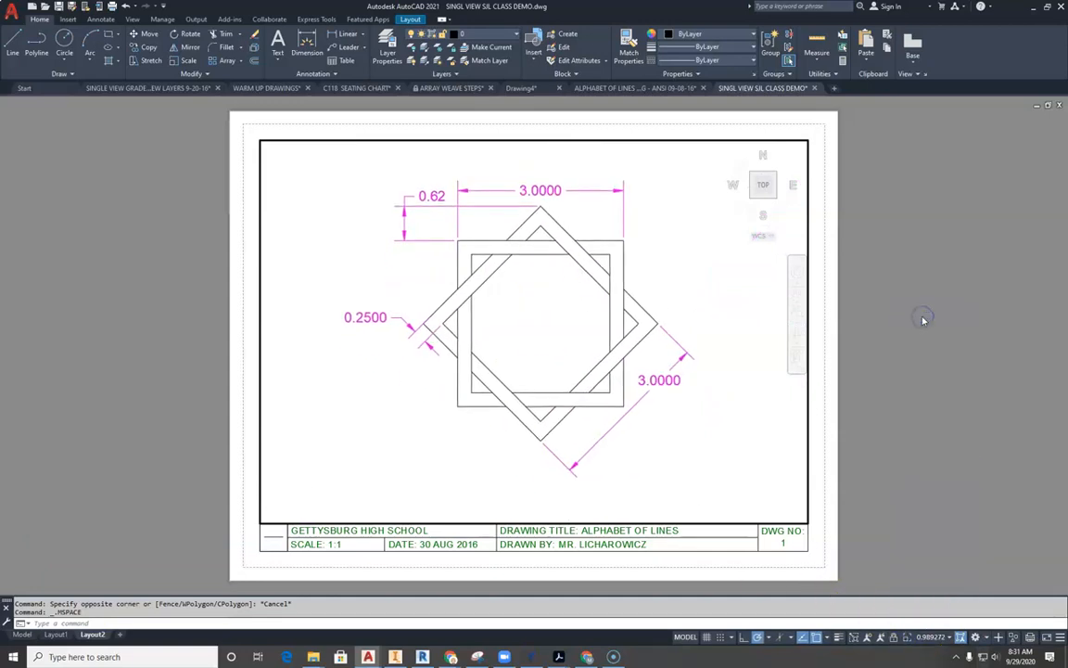
# Step: Return to paper space and change the drawing title in the title block to CROSS BOXES
pyautogui.doubleClick(863, 486)
pyautogui.scroll(4, 625, 585)
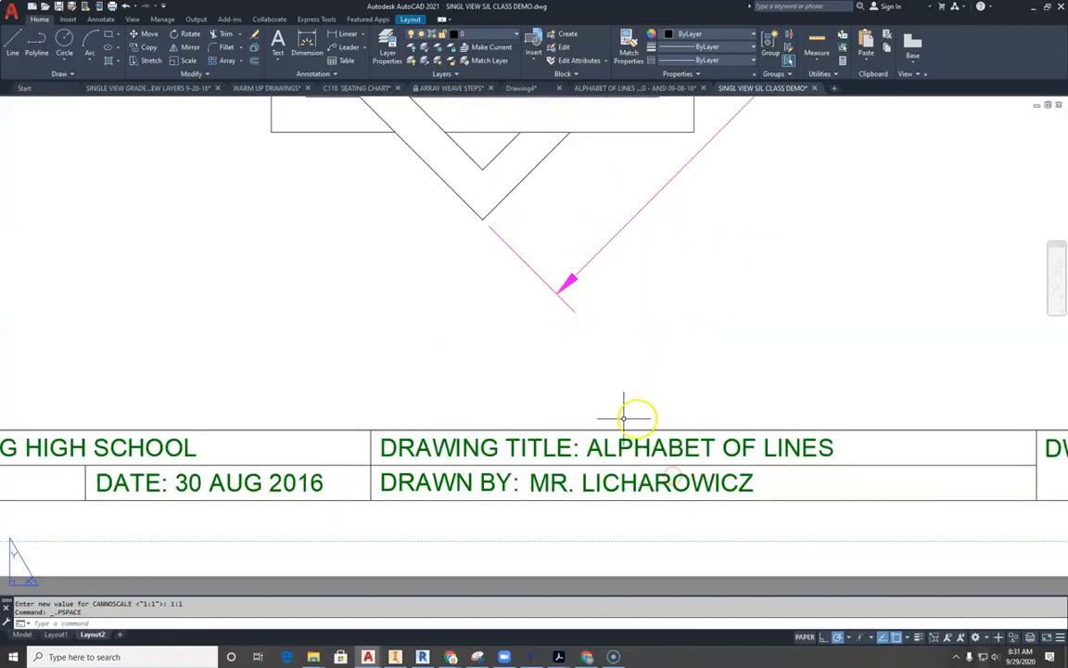
pyautogui.moveTo(492, 443); pyautogui.dragTo(440, 442, button='middle')
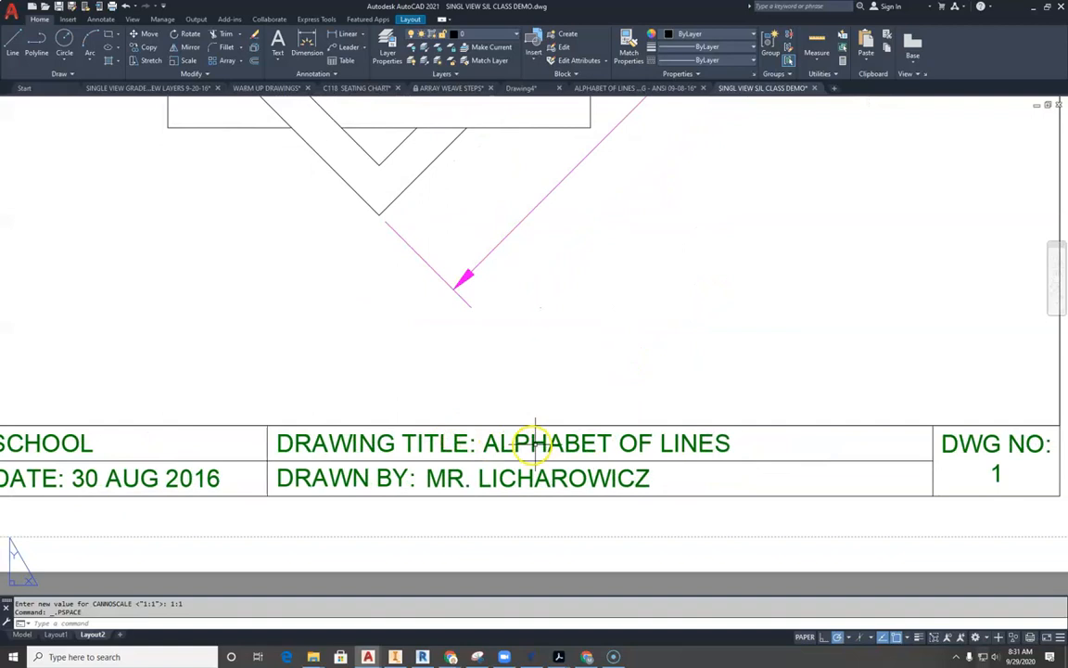
pyautogui.doubleClick(489, 443)
pyautogui.moveTo(740, 446); pyautogui.dragTo(493, 439)
pyautogui.write('CROSS BOX')
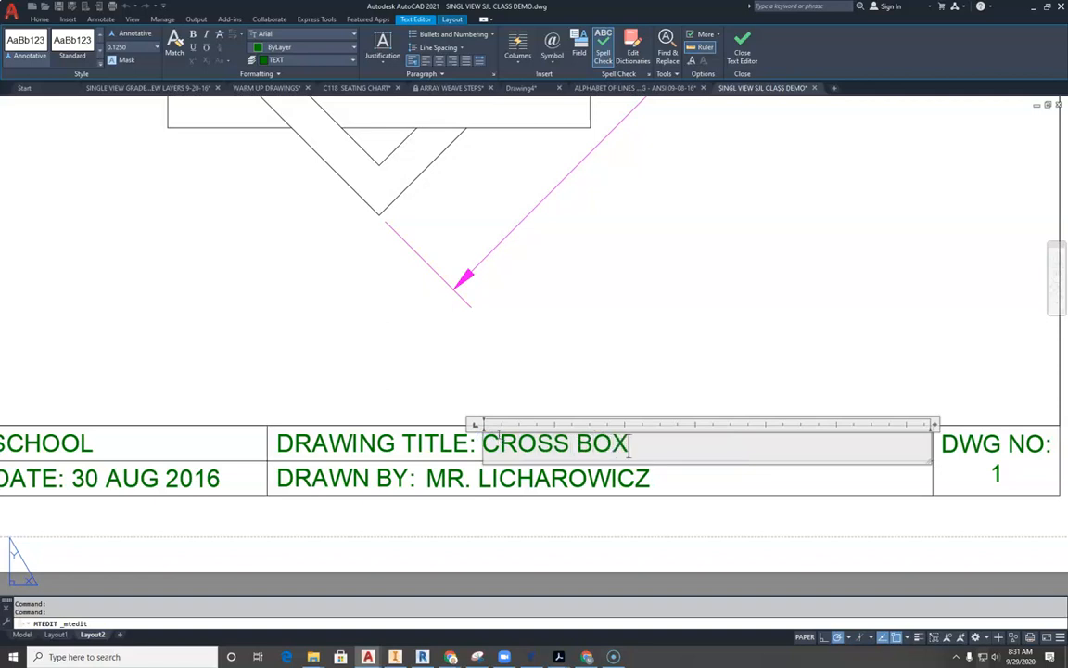
pyautogui.click(565, 505)
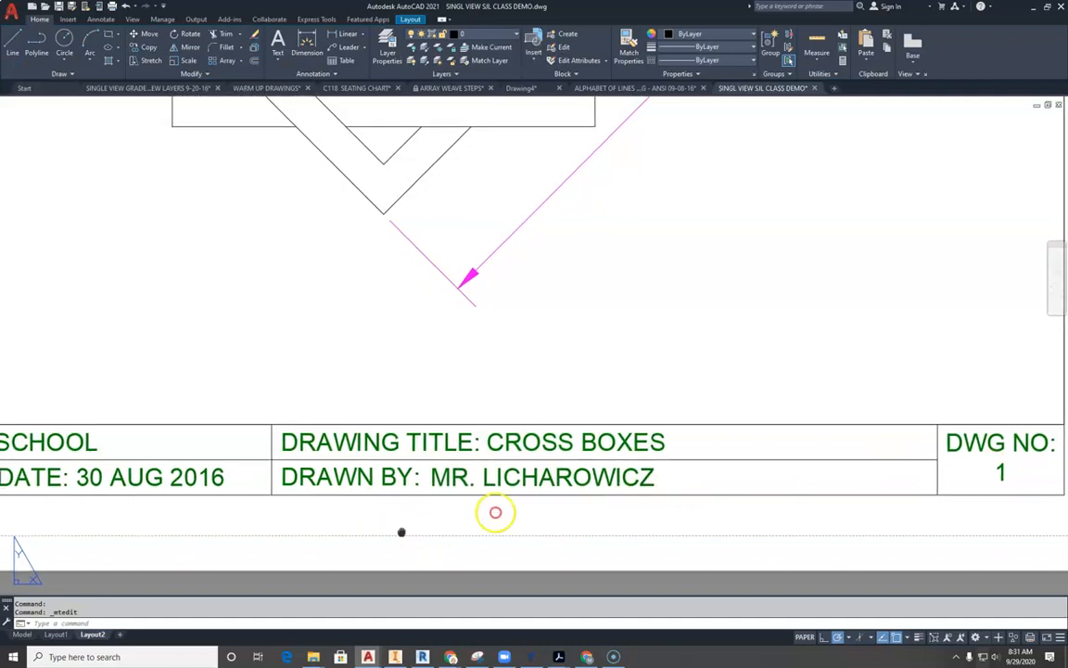
# Step: Change the title block date to 10-02- 2020
pyautogui.moveTo(401, 529); pyautogui.dragTo(831, 484, button='middle')
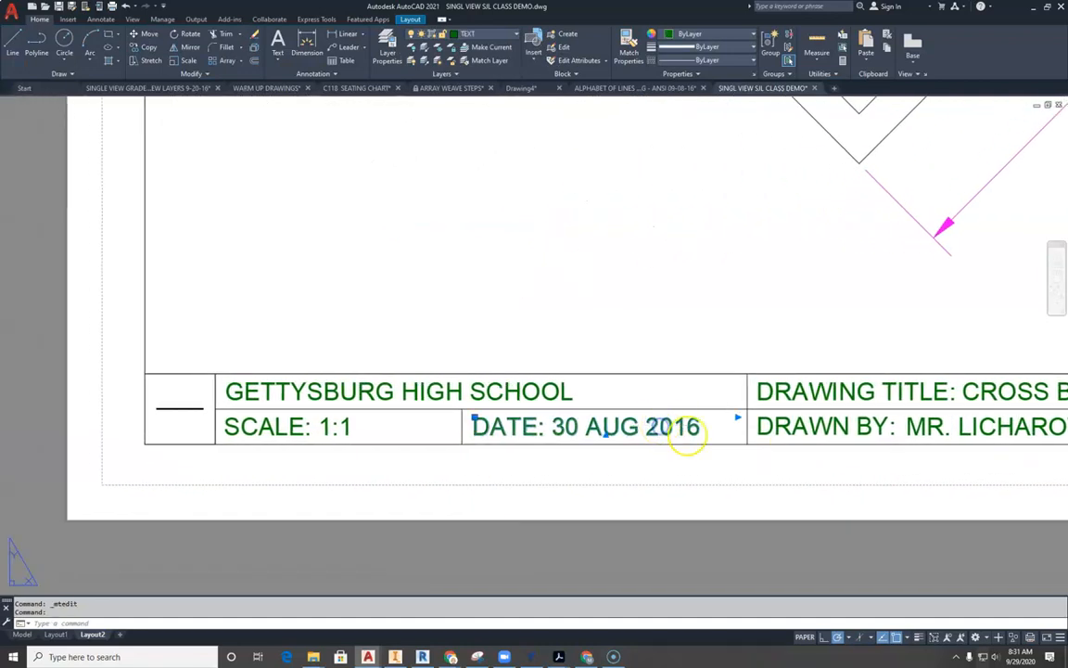
pyautogui.doubleClick(685, 428)
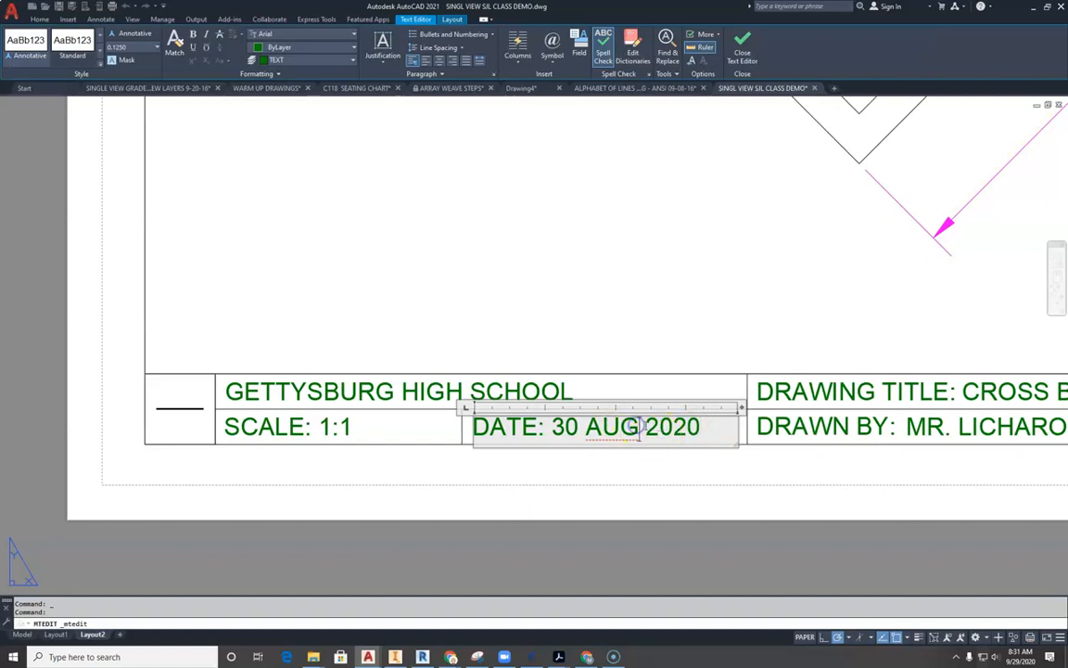
pyautogui.moveTo(639, 433); pyautogui.dragTo(603, 430)
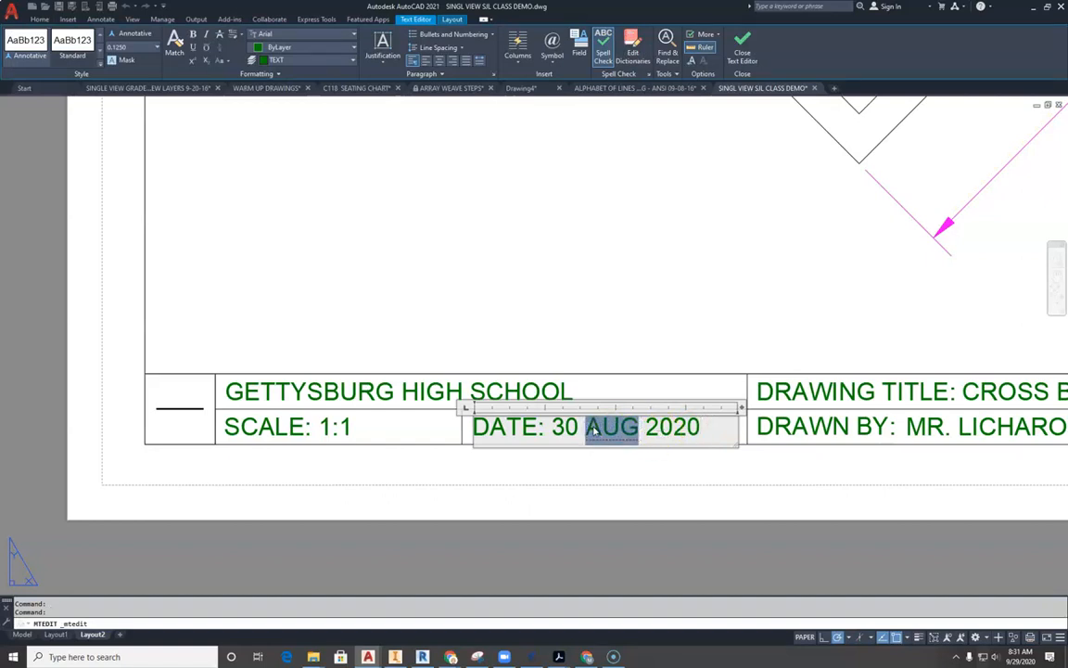
pyautogui.press('BackSpace')
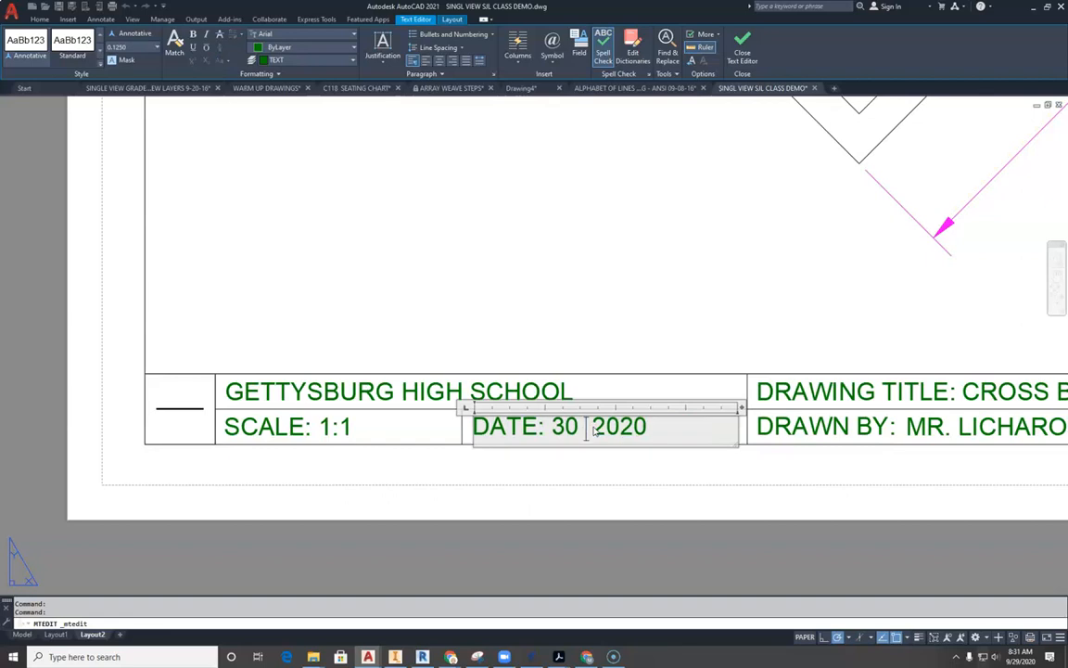
pyautogui.write('9/')
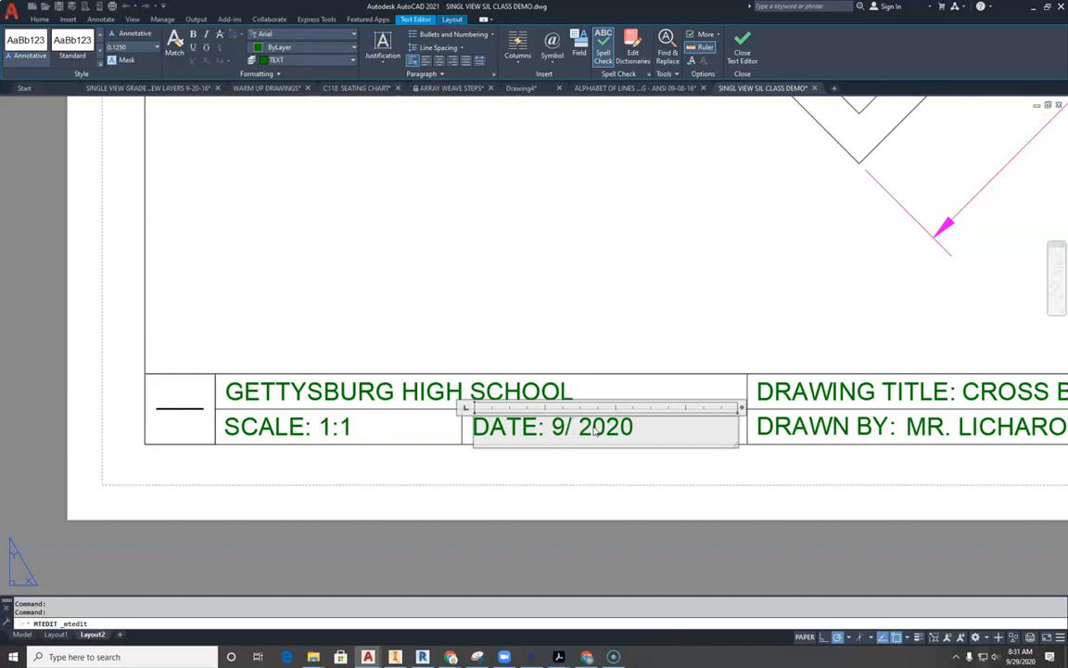
pyautogui.press('BackSpace')
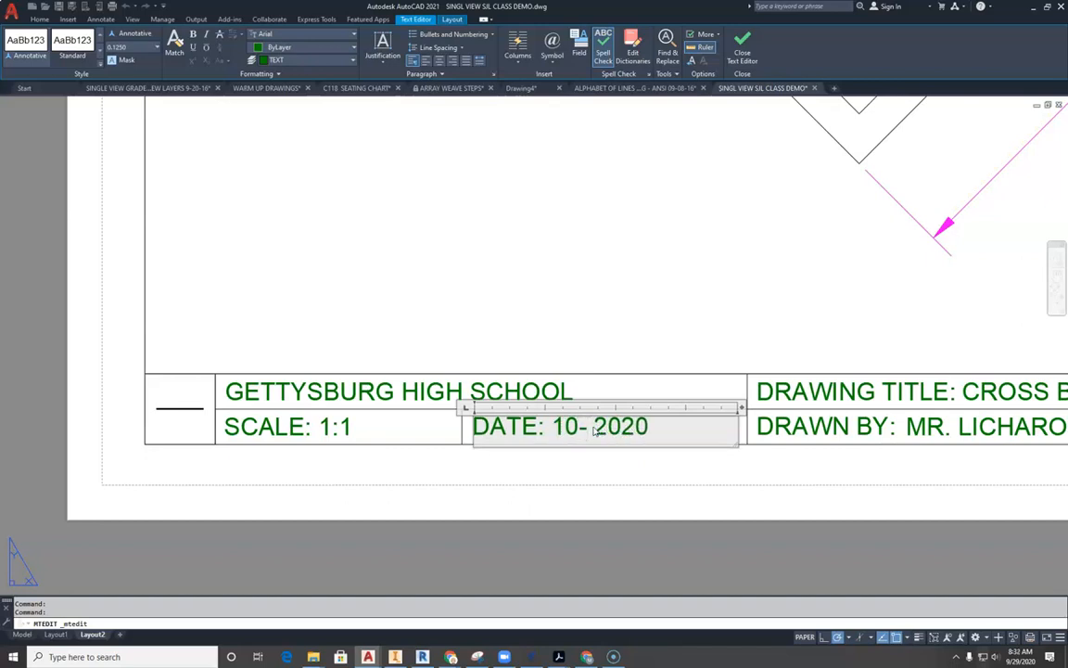
pyautogui.click(643, 508)
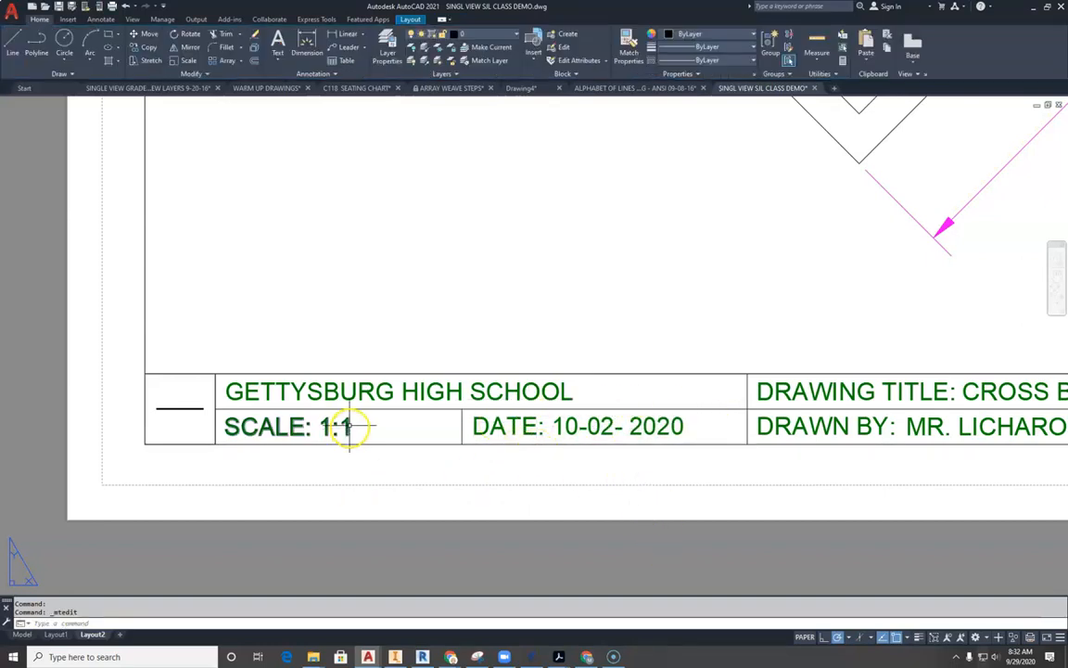
# Step: Inspect the missing logo image reference in the title block's logo cell and delete it
pyautogui.scroll(5, 333, 393)
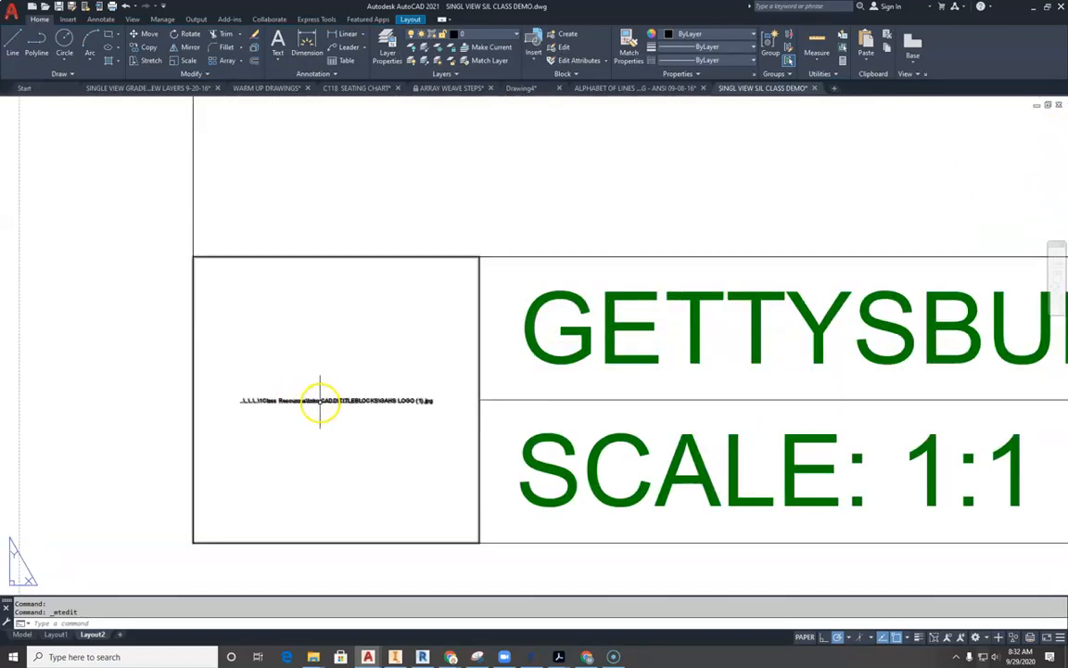
pyautogui.scroll(4, 322, 389)
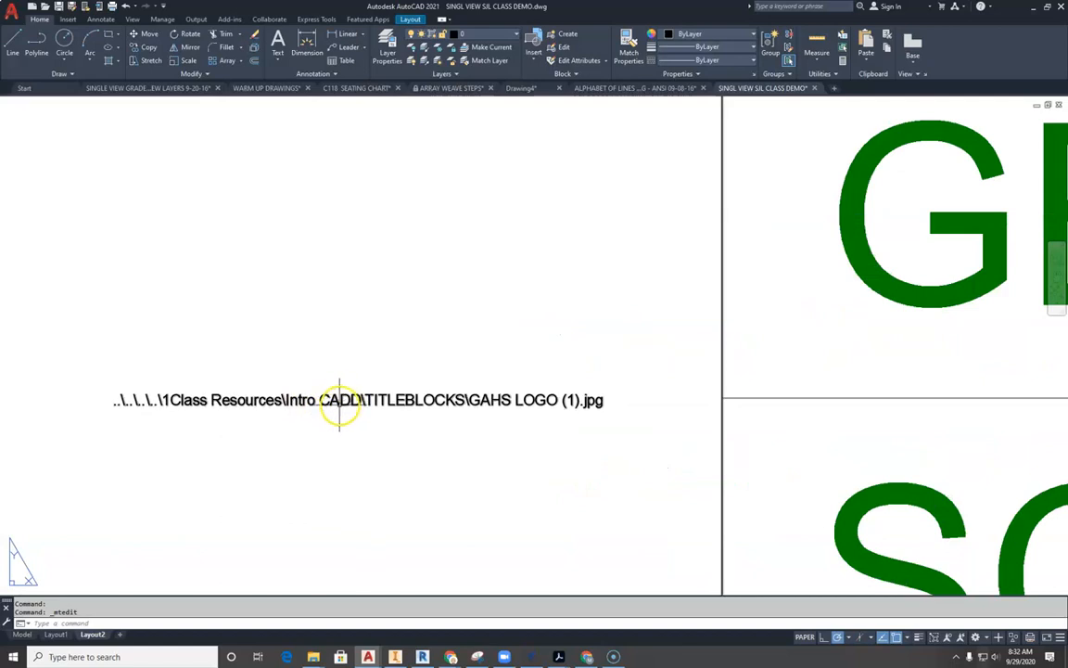
pyautogui.scroll(-4, 389, 399)
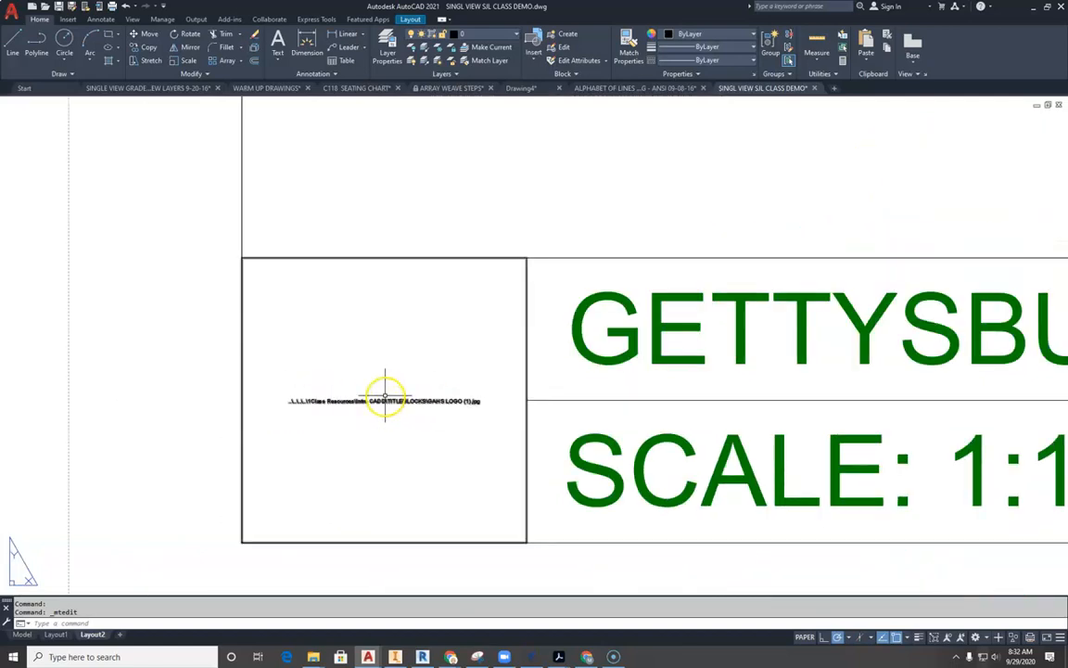
pyautogui.click(387, 400)
pyautogui.press('Delete')
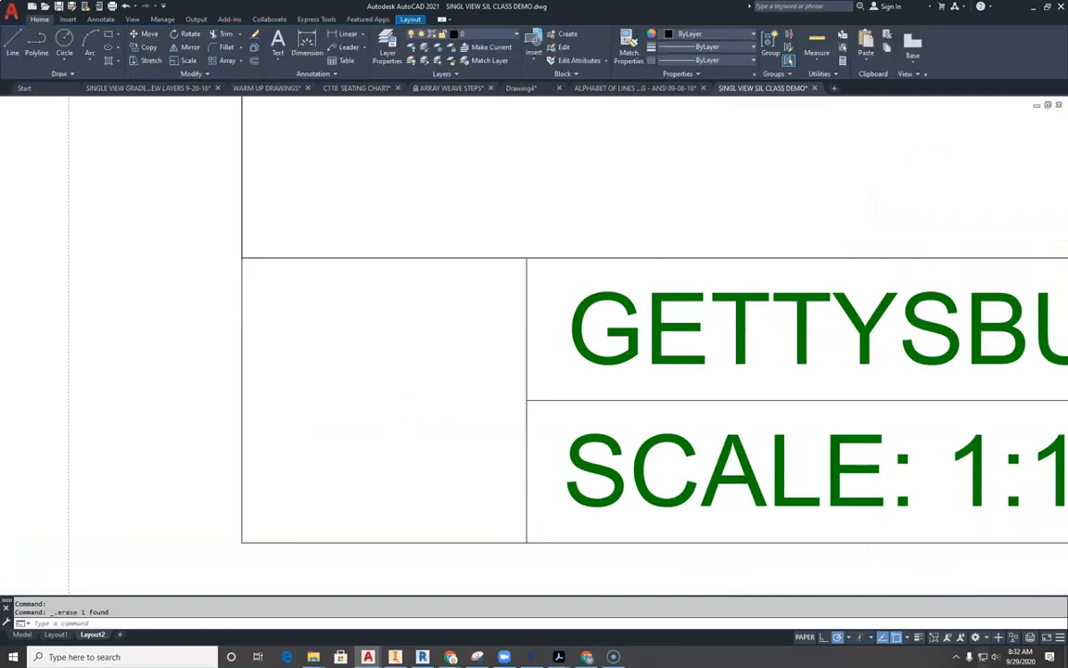
# Step: Copy the Gettysburg logo image from the title block on Layout2 of the ALPHABET OF LINES drawing
pyautogui.scroll(-2, 411, 404)
pyautogui.scroll(-4, 411, 404)
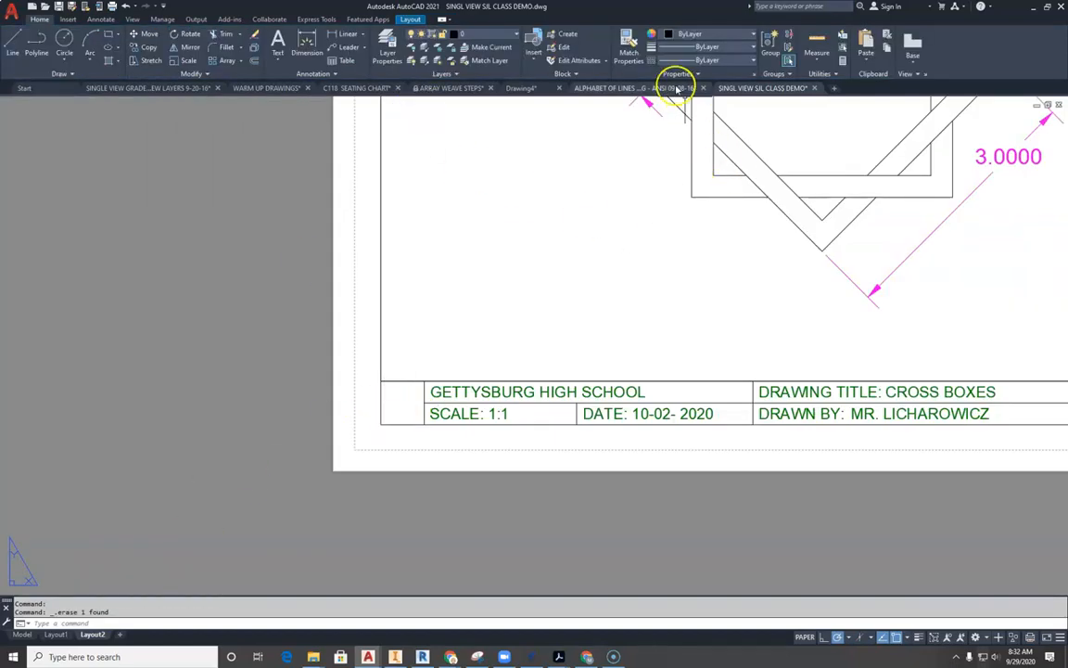
pyautogui.moveTo(647, 88)
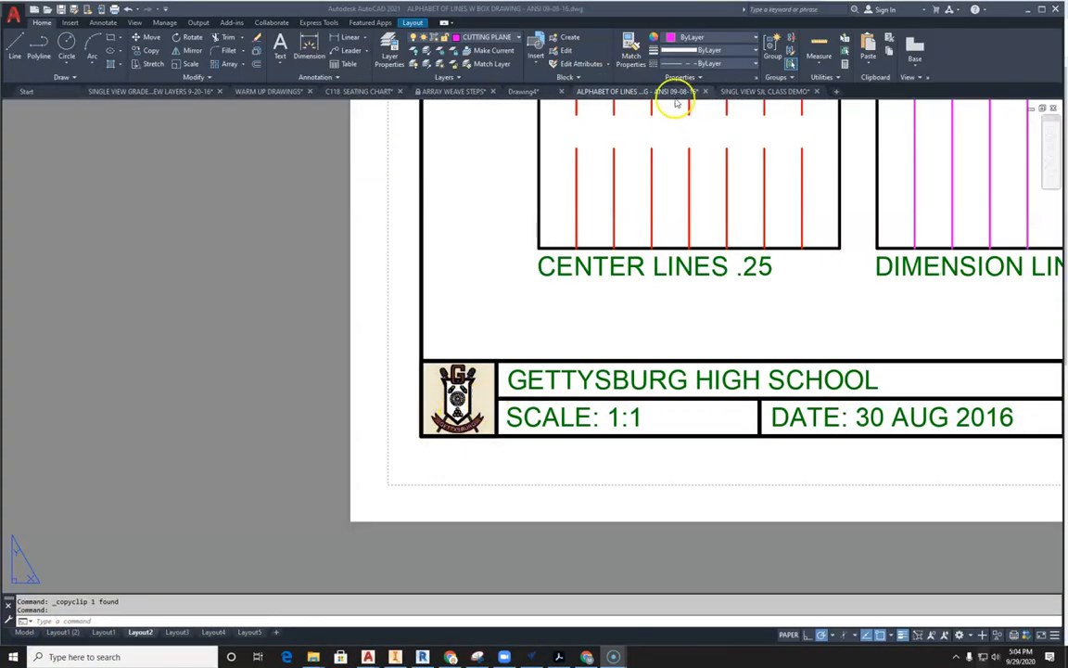
pyautogui.scroll(2, 472, 396)
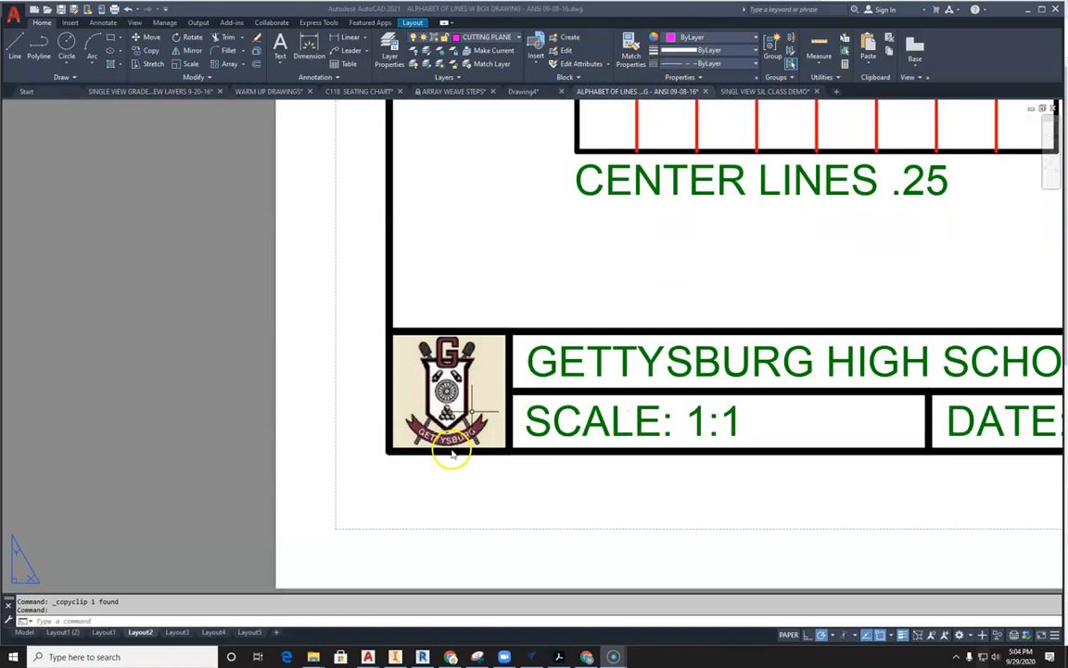
pyautogui.click(459, 451)
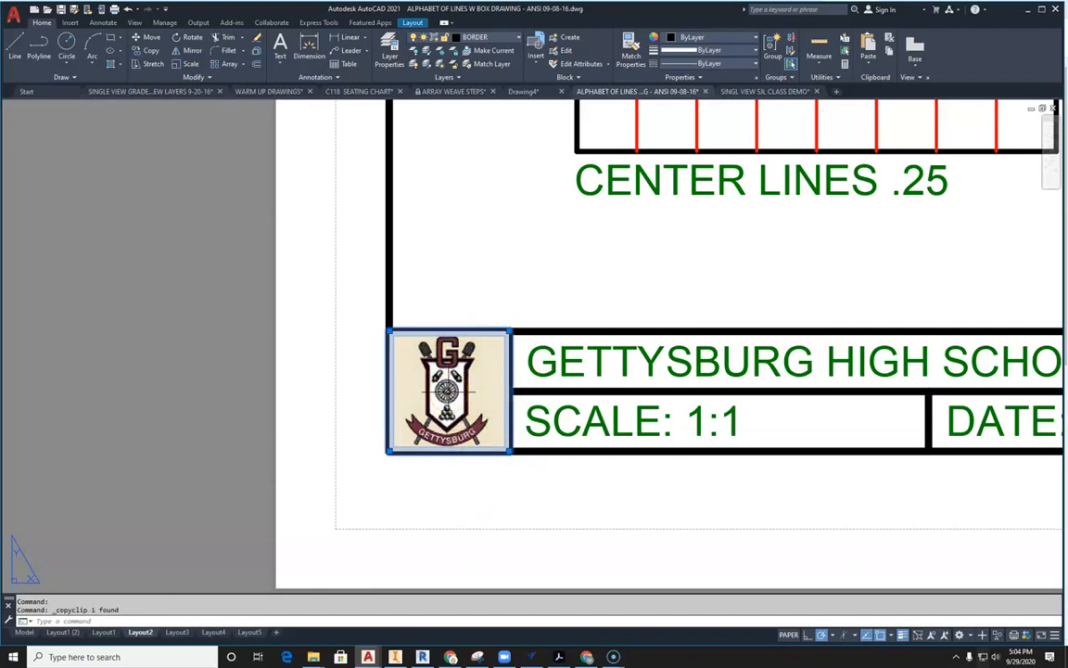
# Step: Switch to the SINGL VIEW SIL CLASS DEMO drawing and paste the Gettysburg logo at the lower-left corner of Layout1's title block
pyautogui.click(746, 91)
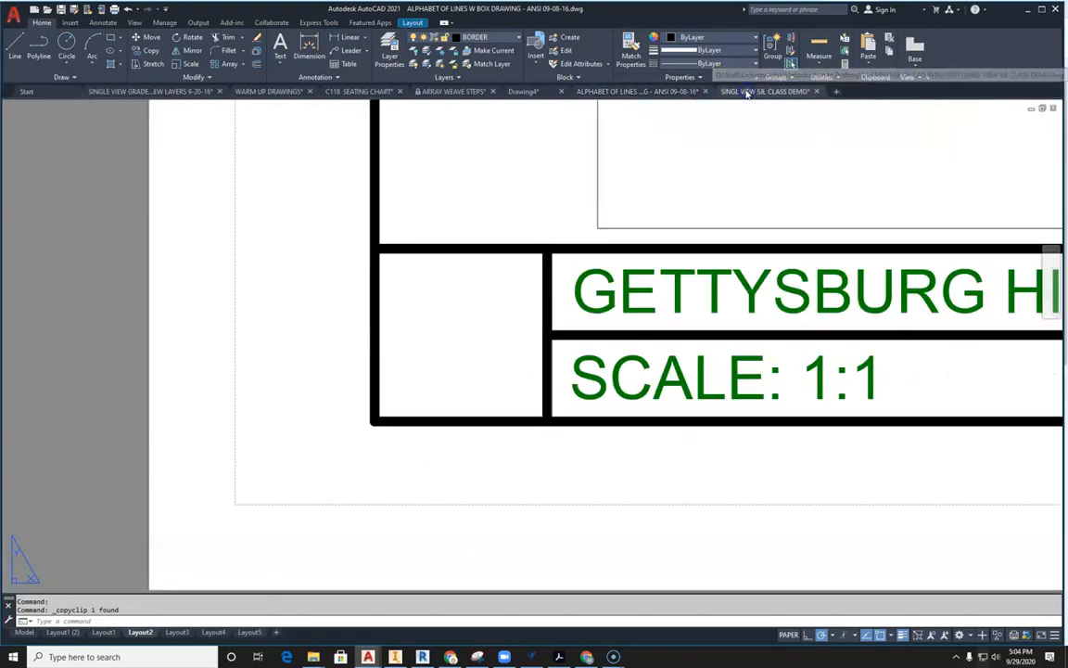
pyautogui.scroll(-10, 520, 286)
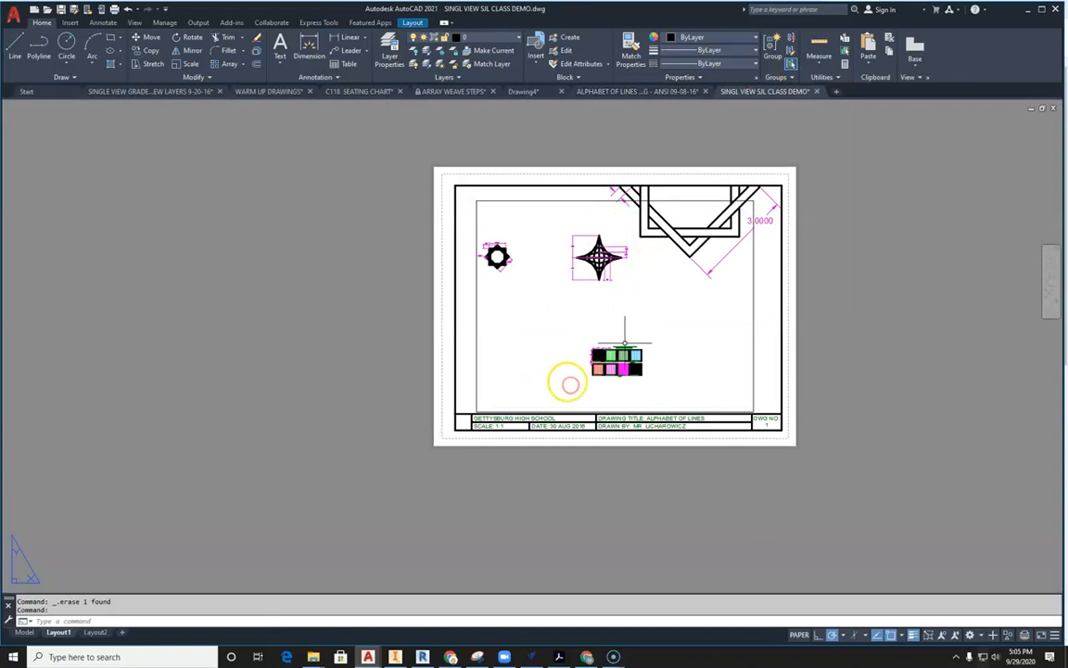
pyautogui.moveTo(478, 397); pyautogui.dragTo(518, 350, button='middle')
pyautogui.scroll(8, 518, 351)
pyautogui.hotkey('ctrl', 'v')
pyautogui.scroll(4, 423, 422)
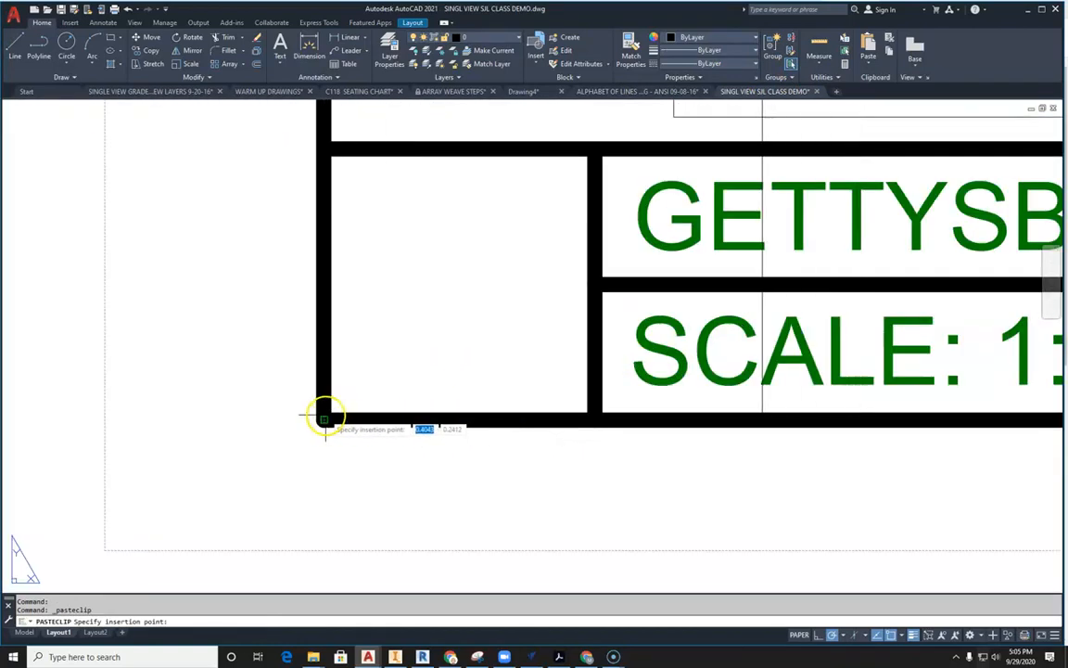
pyautogui.click(326, 417)
pyautogui.scroll(-4, 326, 417)
pyautogui.press('Escape')
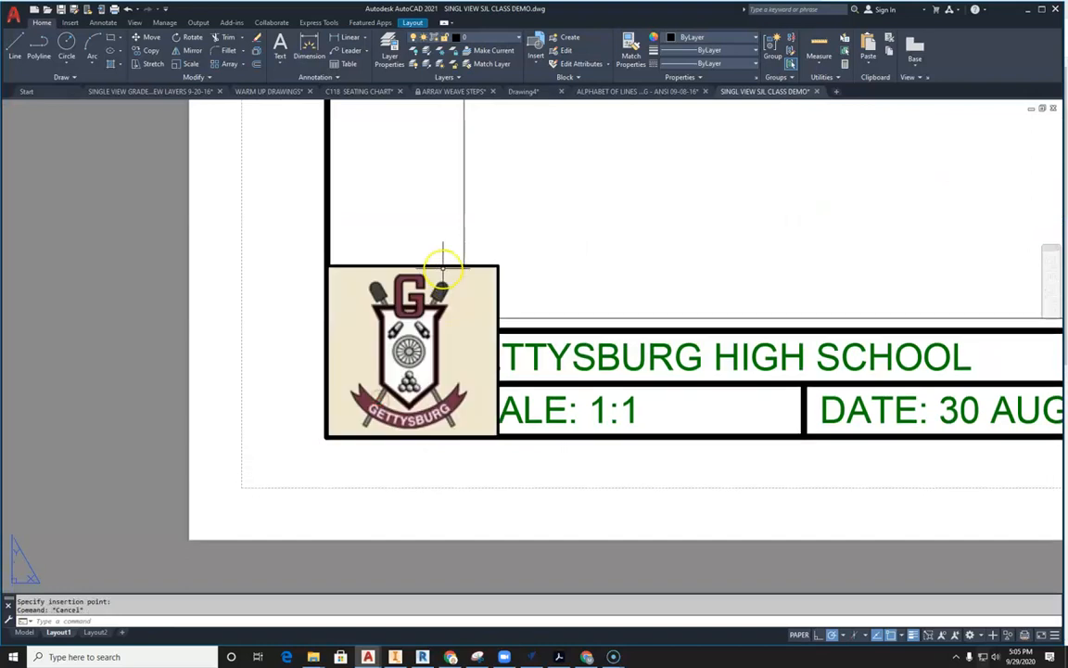
# Step: Resize the pasted logo on Layout1 by its upper-right corner to fit the title block's logo cell
pyautogui.click(443, 266)
pyautogui.click(498, 266)
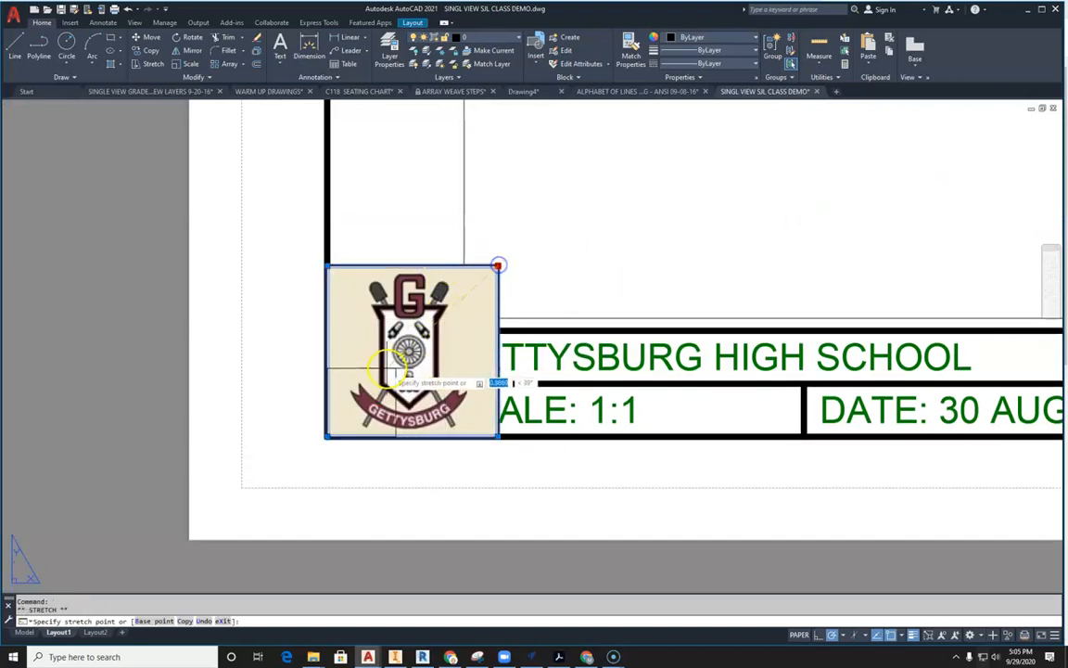
pyautogui.scroll(5, 367, 360)
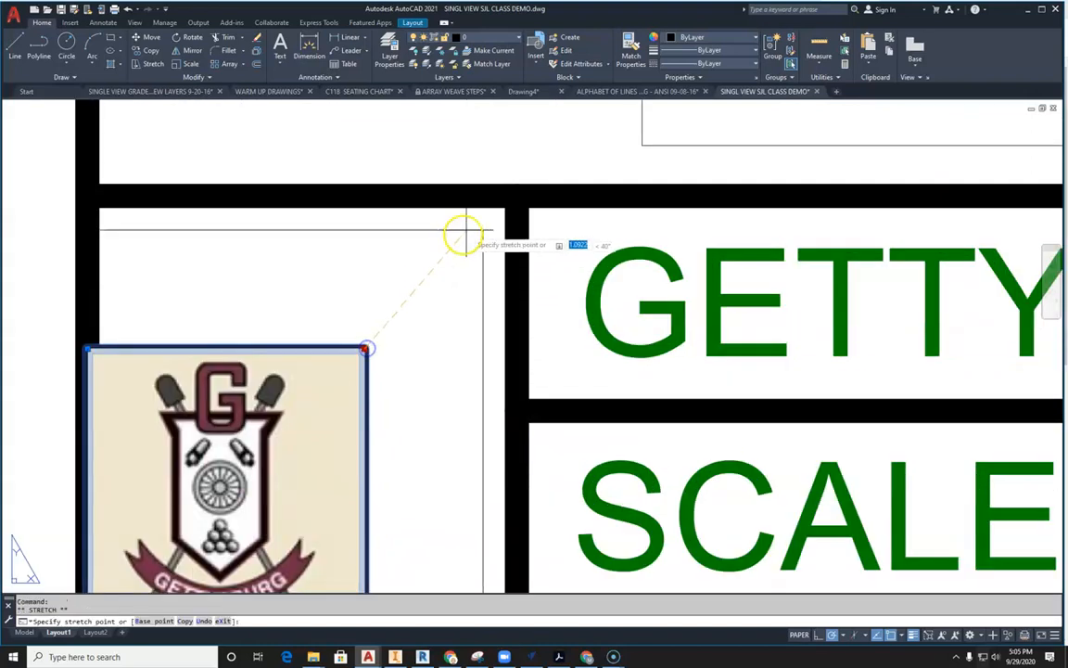
pyautogui.click(515, 197)
pyautogui.press('Escape')
pyautogui.scroll(-10, 479, 246)
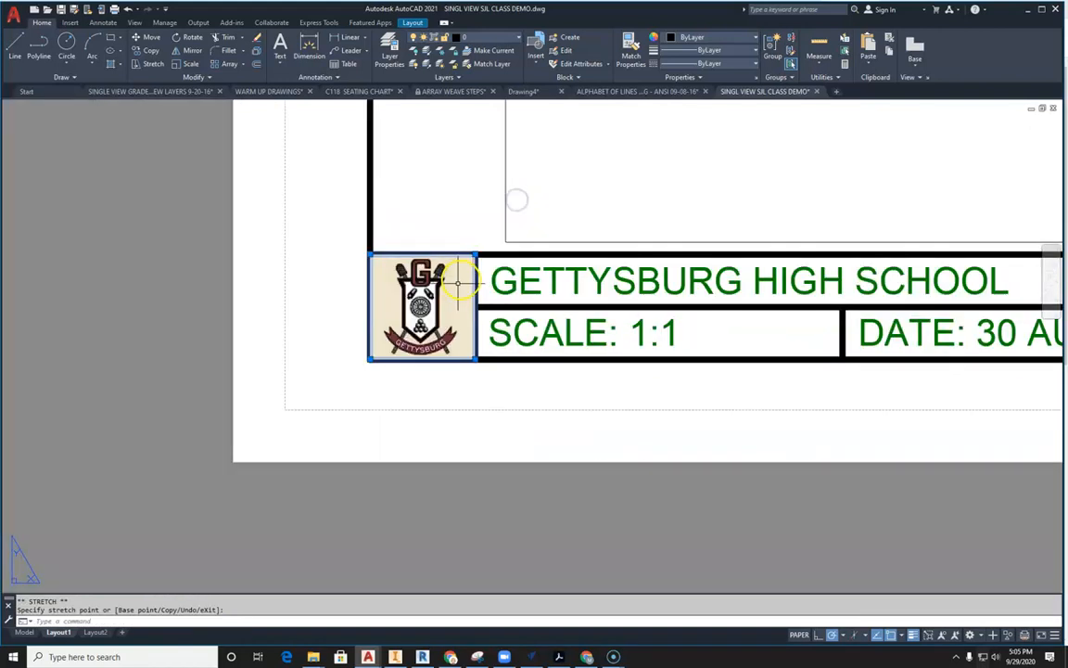
# Step: Zoom out the model view inside Layout1's full-sheet viewport to show all the drawings, and return to paper space
pyautogui.moveTo(494, 333); pyautogui.dragTo(473, 371, button='middle')
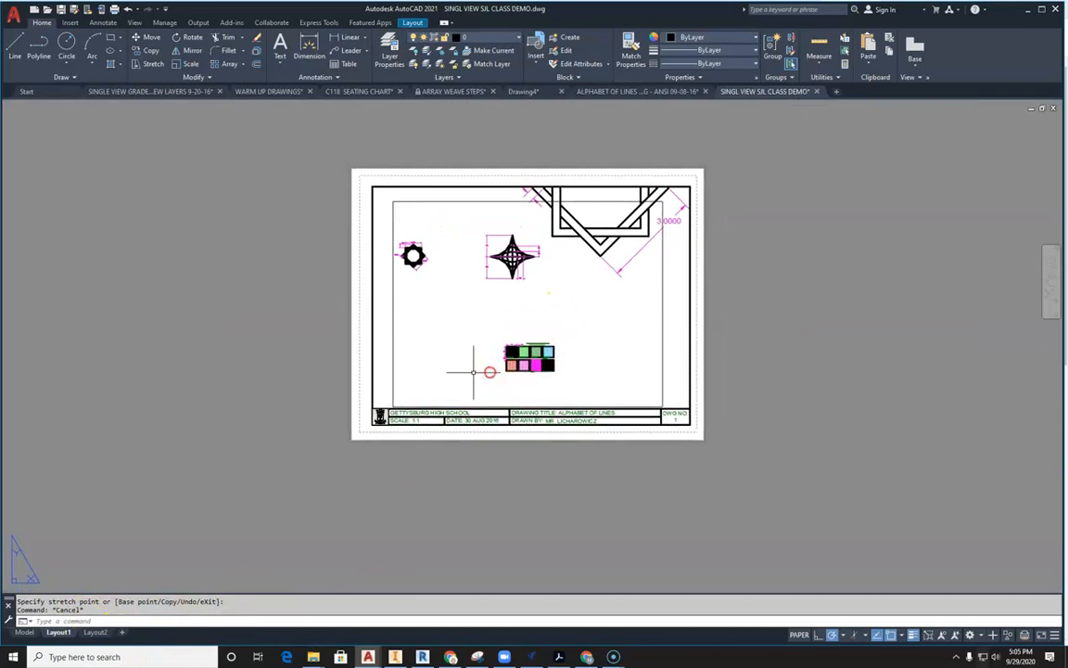
pyautogui.scroll(2, 587, 348)
pyautogui.moveTo(587, 349); pyautogui.dragTo(583, 373, button='middle')
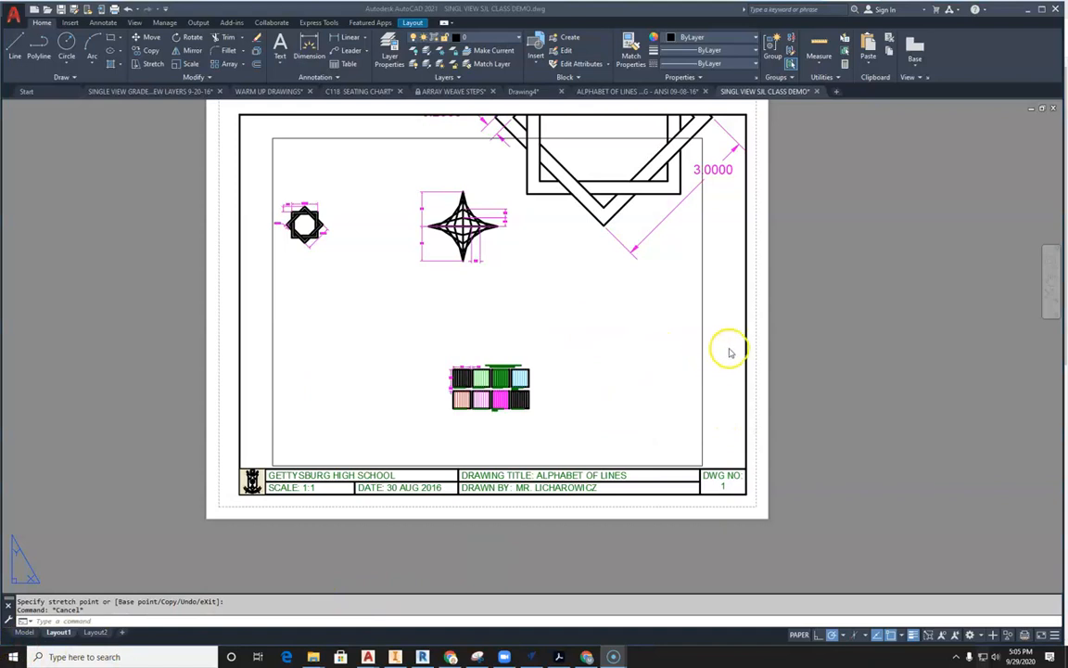
pyautogui.doubleClick(722, 351)
pyautogui.scroll(-5, 663, 332)
pyautogui.scroll(-2, 652, 321)
pyautogui.scroll(3, 655, 322)
pyautogui.scroll(-2, 658, 321)
pyautogui.moveTo(663, 321); pyautogui.dragTo(591, 334, button='middle')
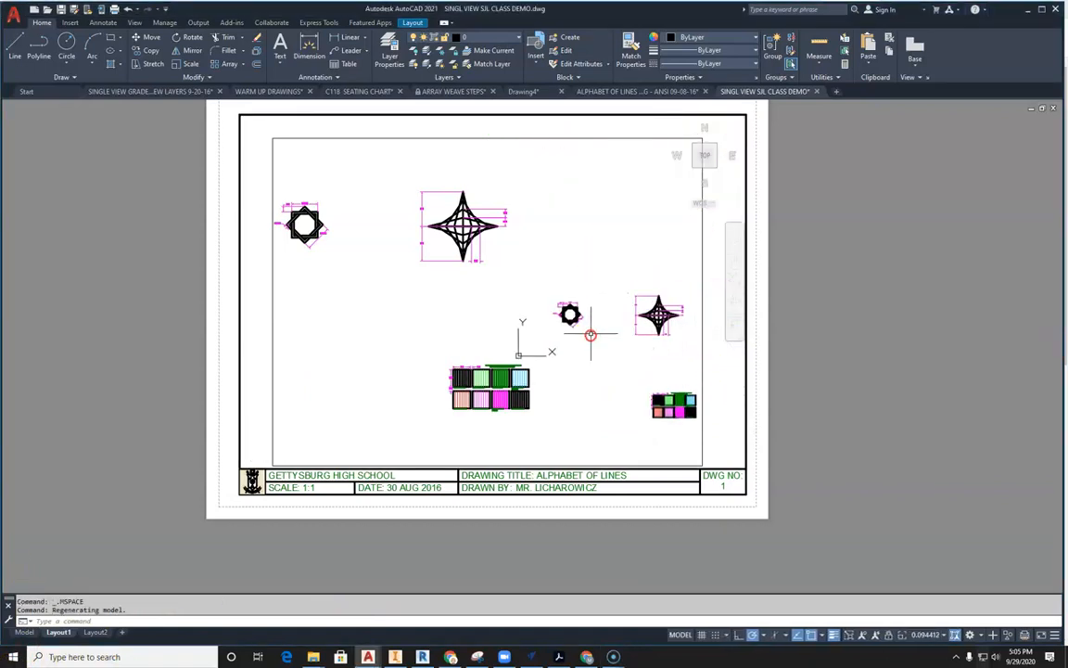
pyautogui.doubleClick(721, 262)
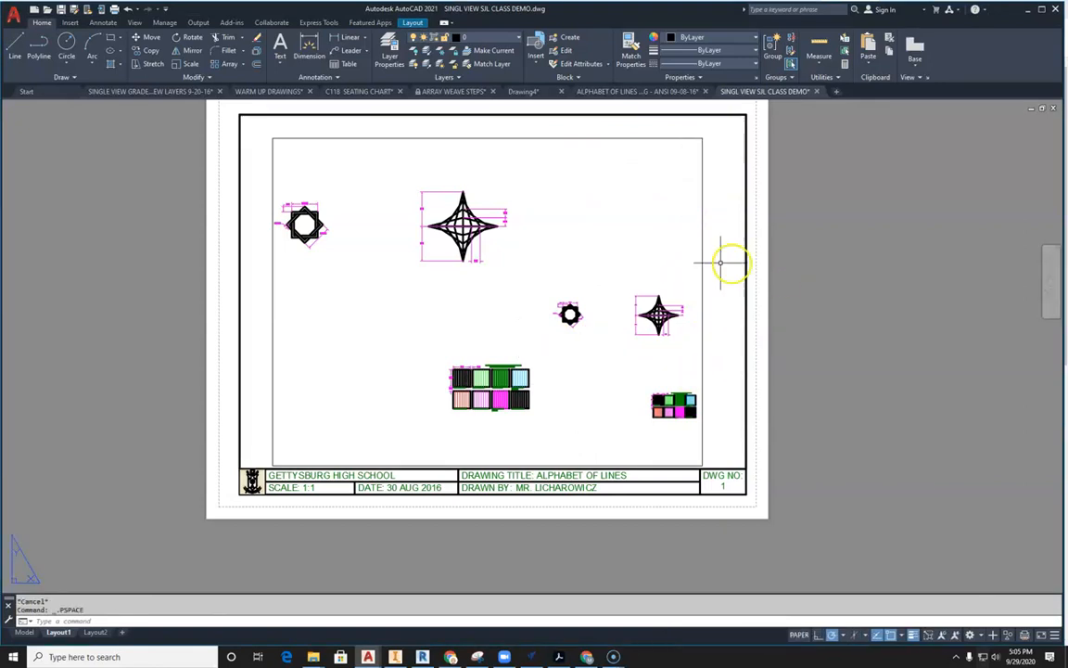
# Step: Shrink Layout1's inner viewport by its lower-right corner and delete that viewport
pyautogui.click(703, 263)
pyautogui.click(702, 465)
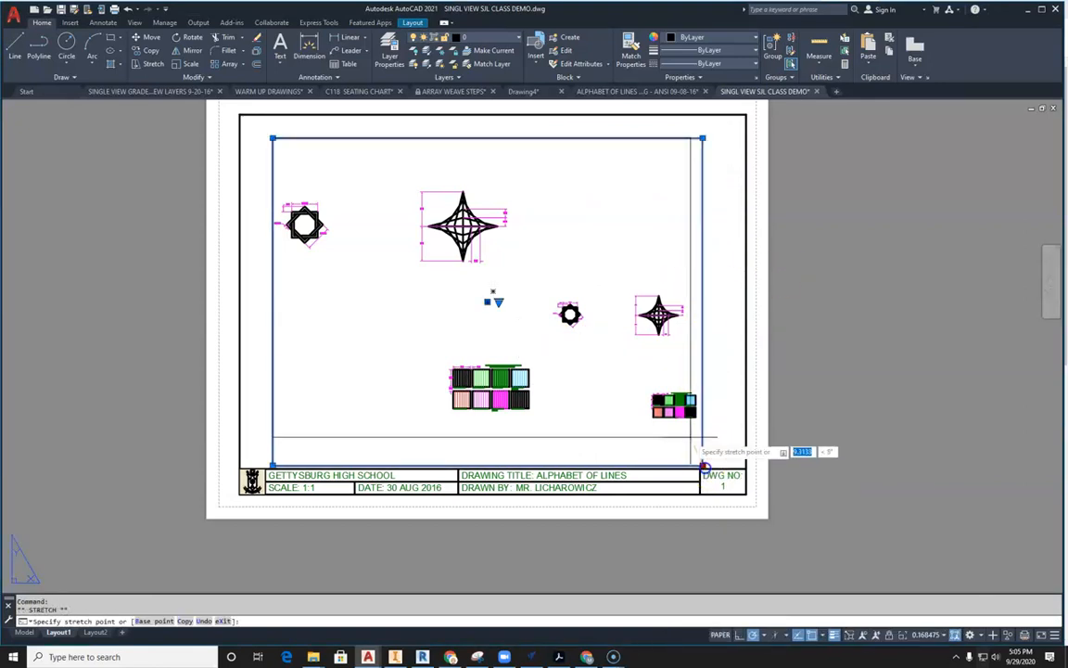
pyautogui.click(511, 288)
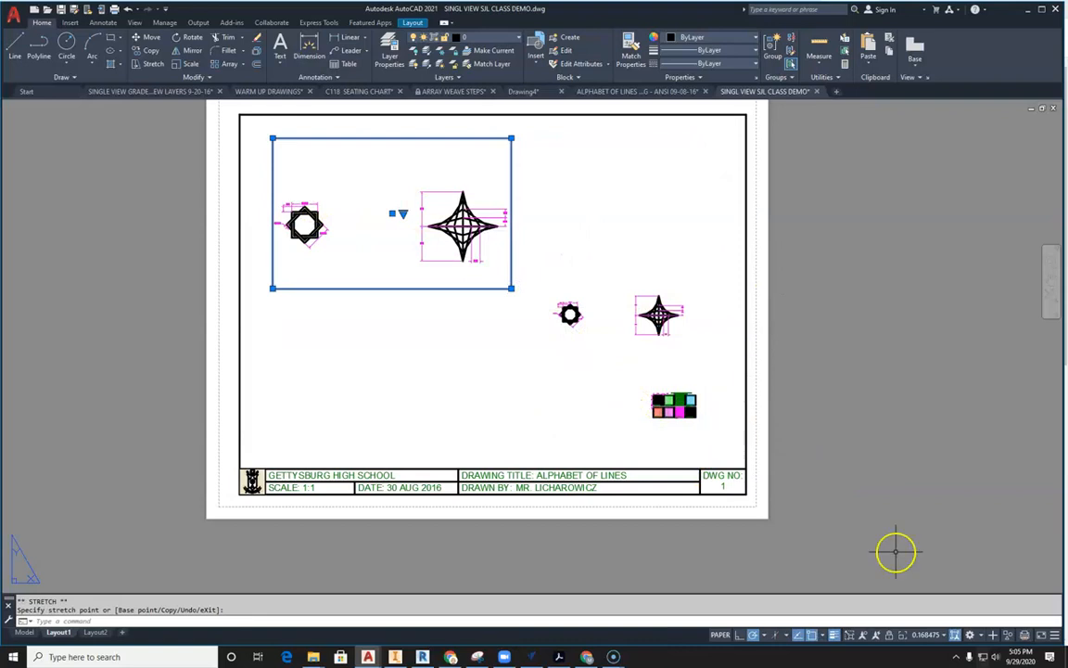
pyautogui.press('Escape')
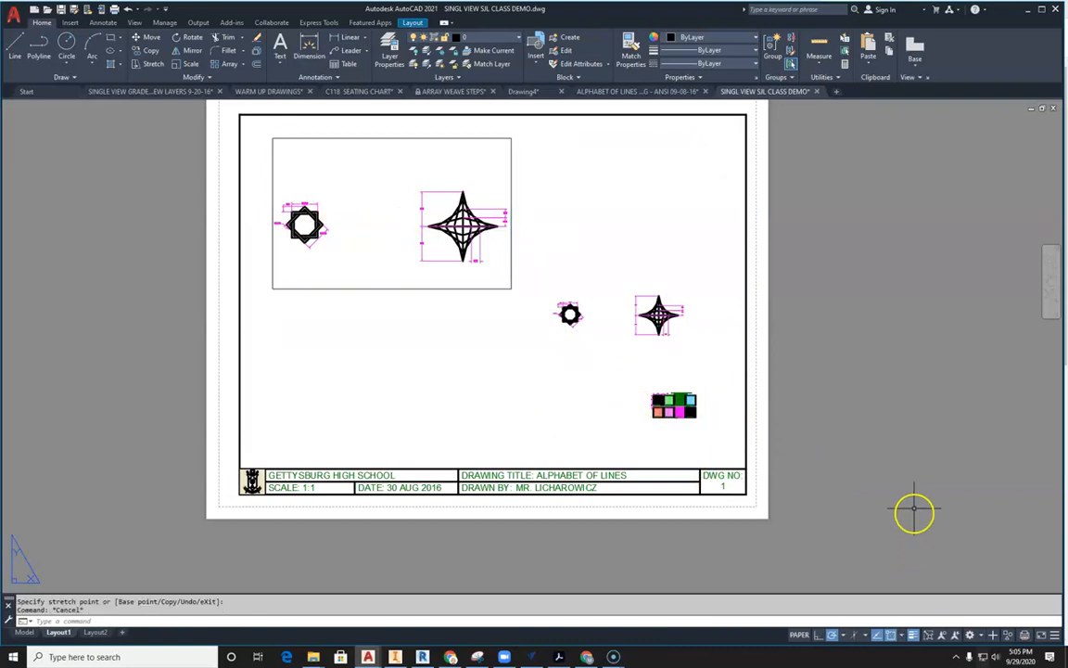
pyautogui.click(487, 286)
pyautogui.click(484, 315)
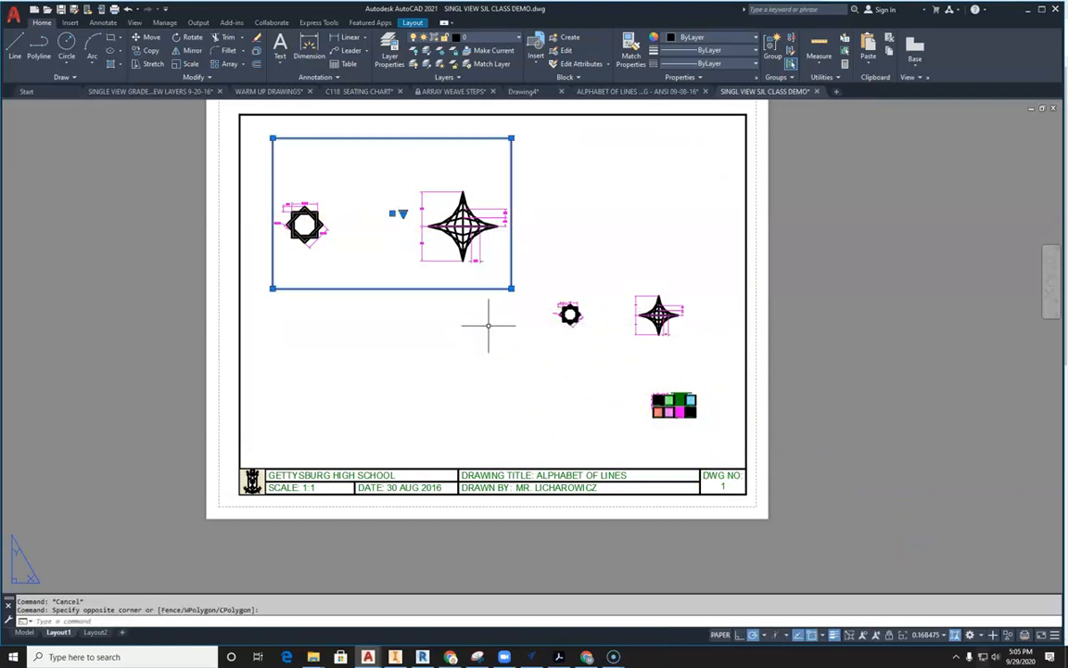
pyautogui.press('Delete')
# Step: Activate Layout1's remaining full-sheet viewport and enlarge and centre the crossed boxes drawing in it
pyautogui.click(464, 308)
pyautogui.scroll(4, 502, 311)
pyautogui.moveTo(527, 310); pyautogui.dragTo(287, 250, button='middle')
pyautogui.scroll(6, 413, 255)
pyautogui.moveTo(412, 255); pyautogui.dragTo(414, 251, button='middle')
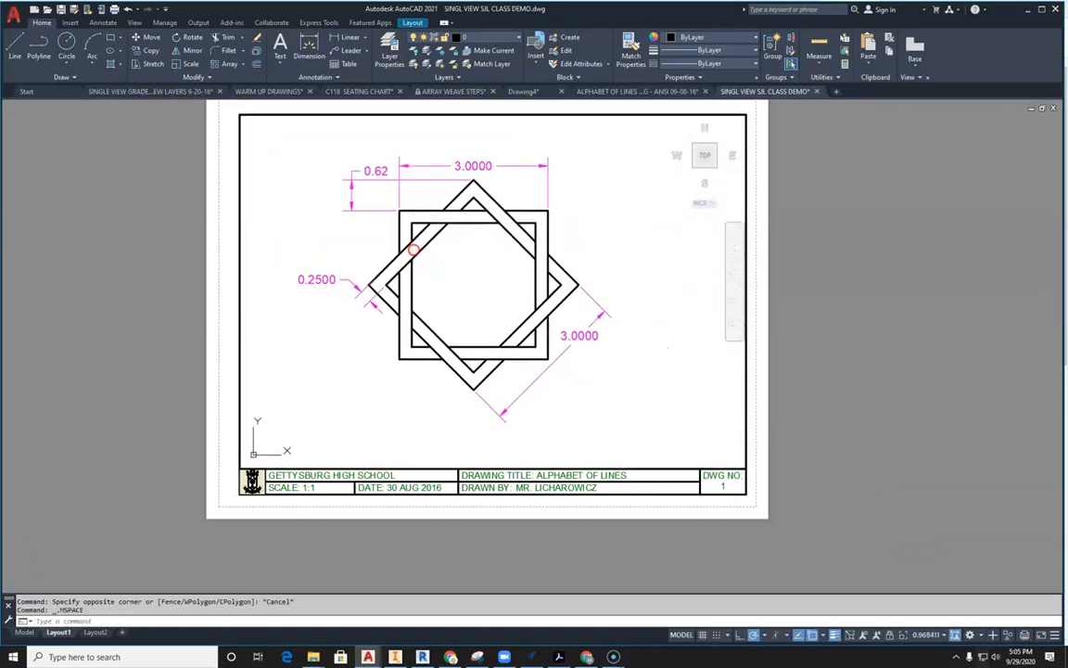
# Step: Try the viewport at 1:2, set its scale to 1:1, and return to paper space
pyautogui.click(913, 638)
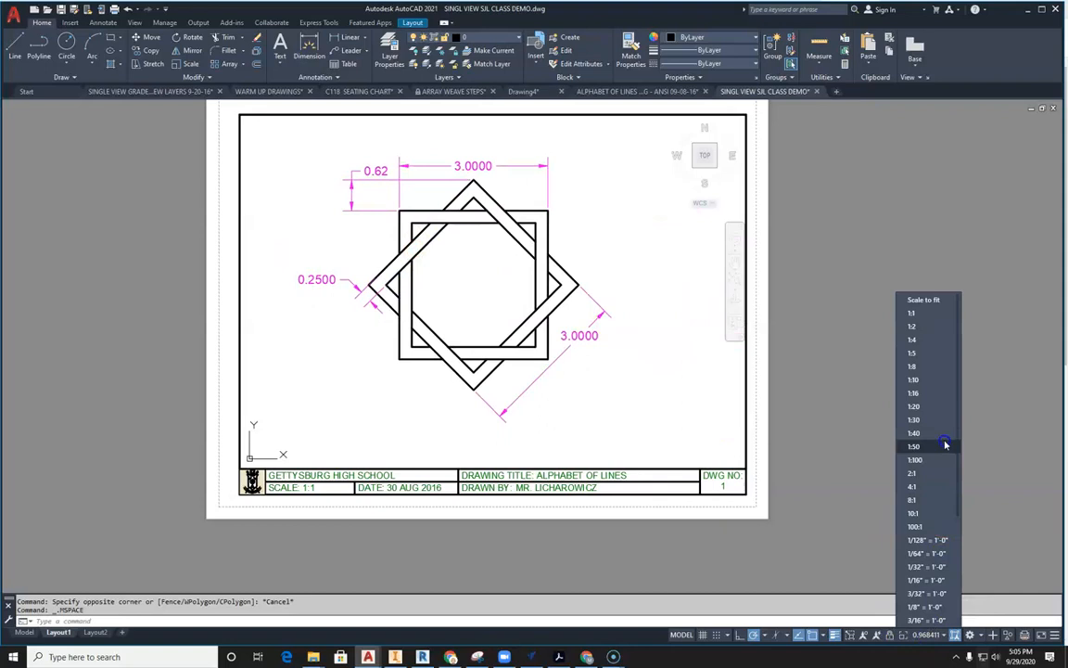
pyautogui.click(921, 326)
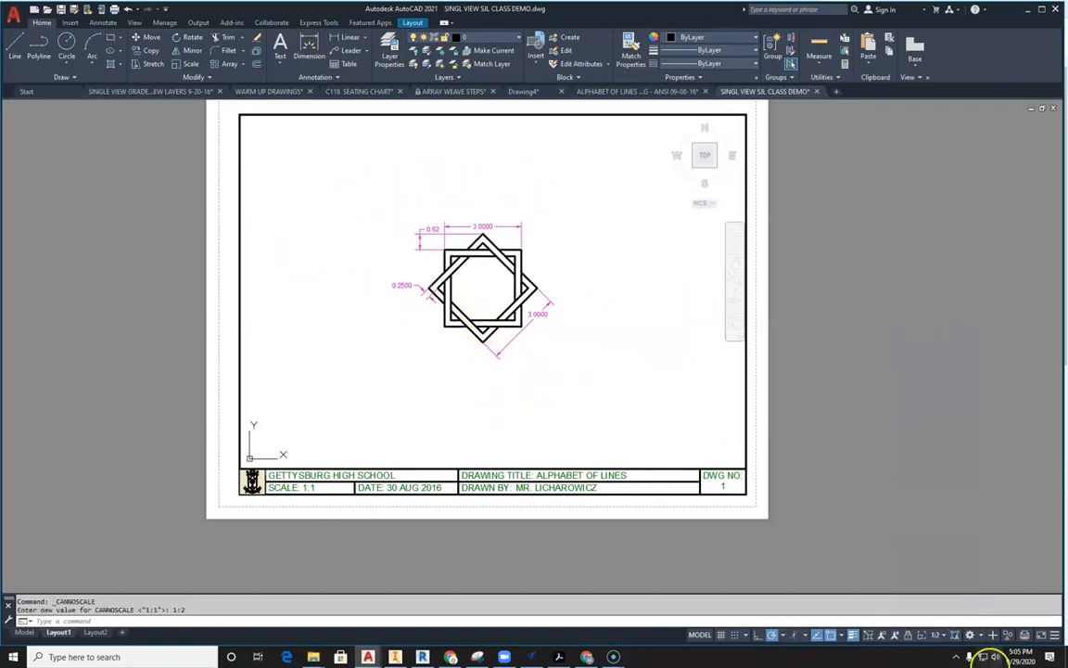
pyautogui.click(937, 638)
pyautogui.click(947, 318)
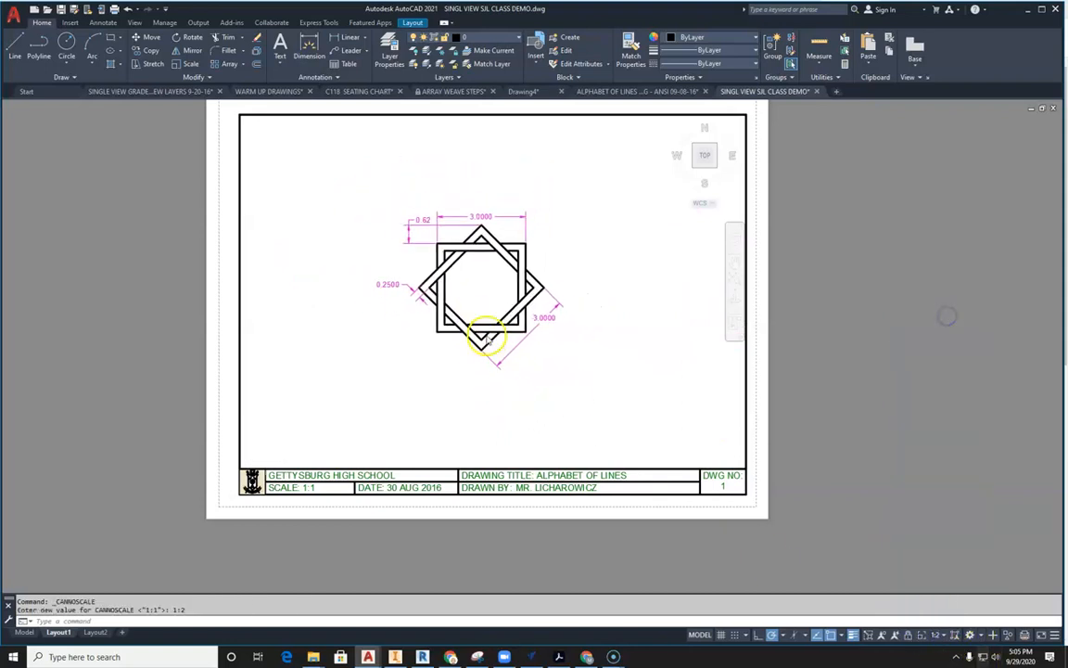
pyautogui.doubleClick(762, 417)
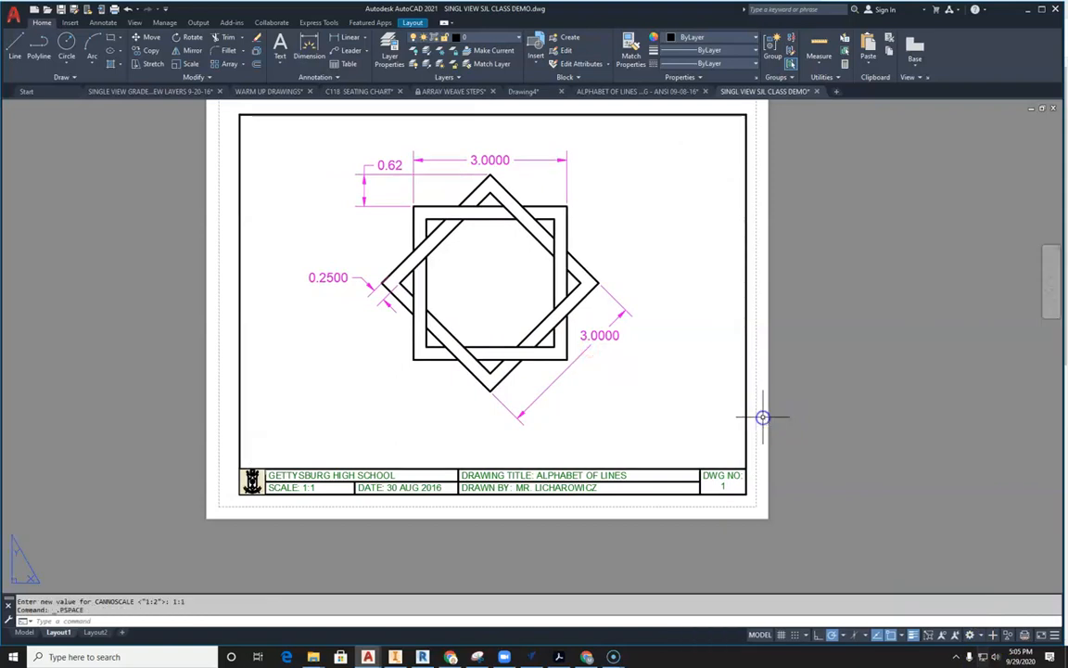
# Step: Paste the Gettysburg logo at the lower-left corner of the title block's empty logo cell on Layout2
pyautogui.click(102, 634)
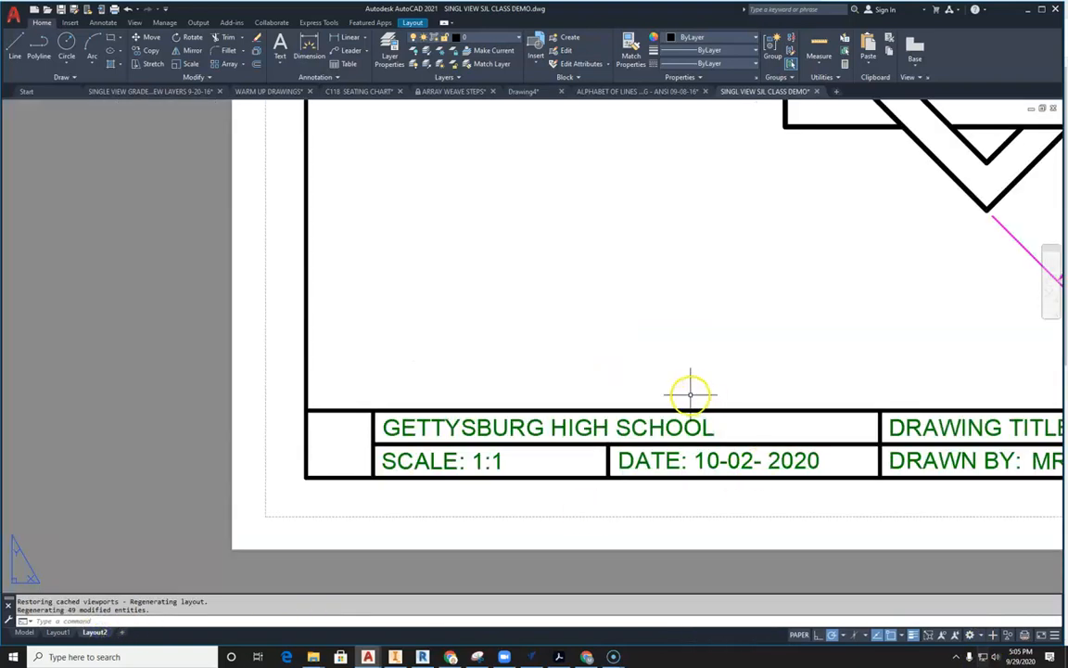
pyautogui.scroll(-3, 686, 394)
pyautogui.moveTo(744, 364); pyautogui.dragTo(481, 406, button='middle')
pyautogui.scroll(2, 481, 408)
pyautogui.scroll(-2, 479, 409)
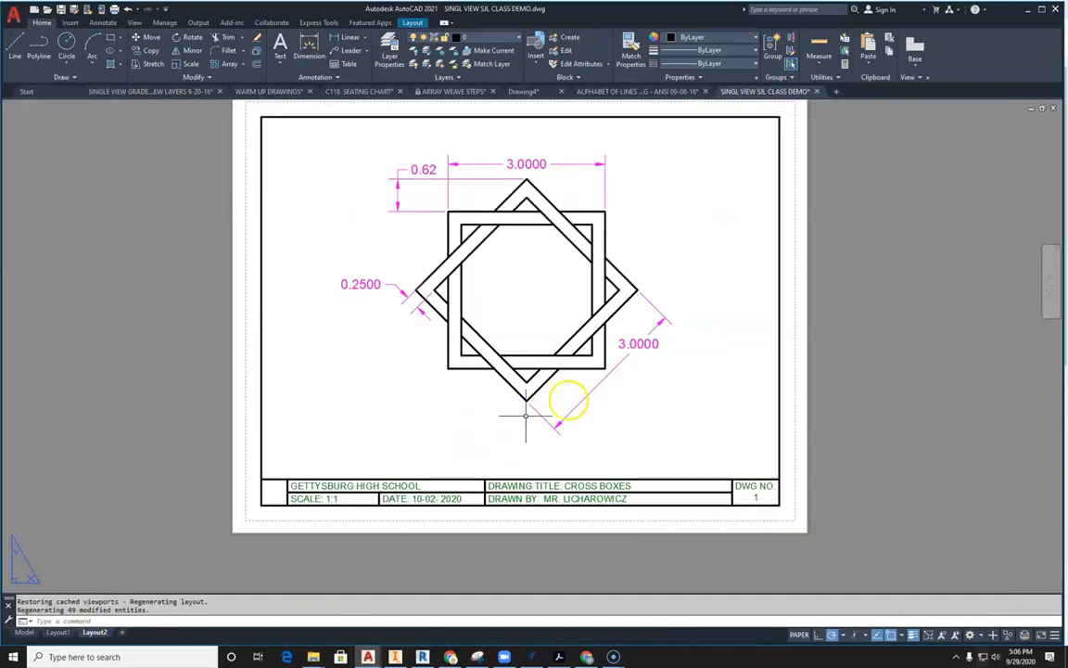
pyautogui.moveTo(411, 412); pyautogui.dragTo(523, 382, button='middle')
pyautogui.scroll(4, 371, 468)
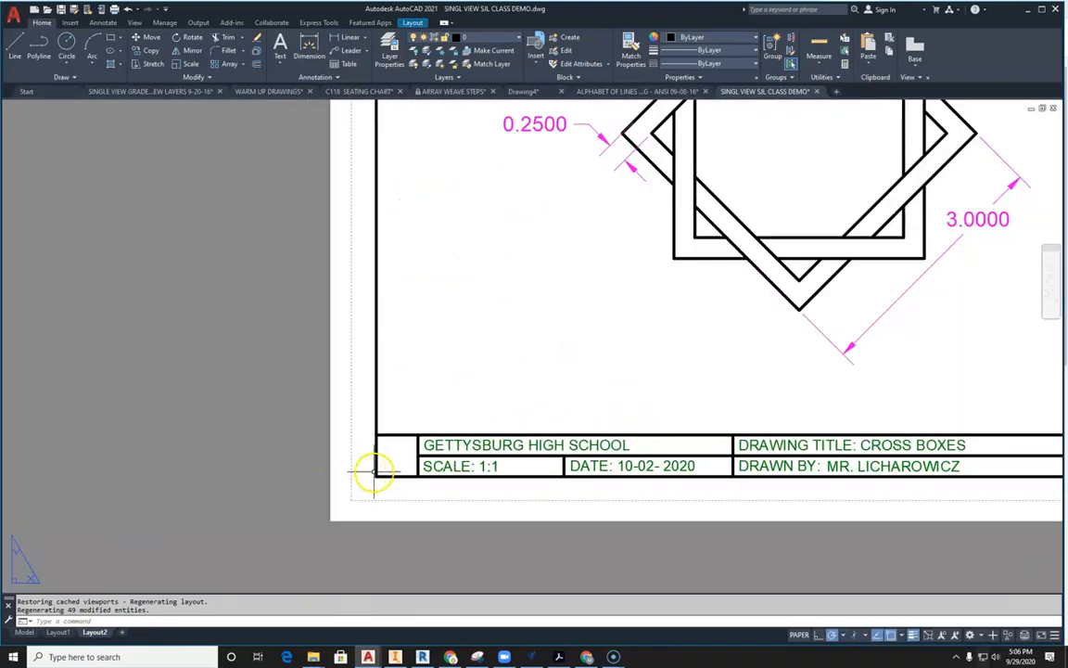
pyautogui.hotkey('ctrl', 'v')
pyautogui.scroll(4, 378, 475)
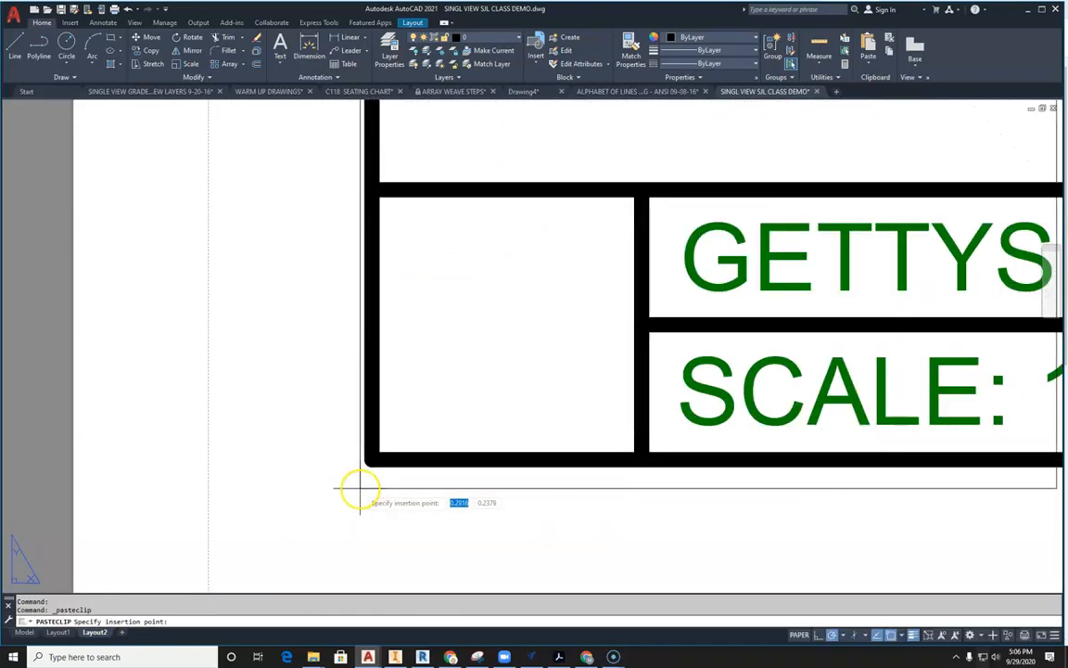
pyautogui.click(372, 459)
# Step: Resize the pasted logo on Layout2 by its upper-right corner to fit the title block's logo cell
pyautogui.scroll(-3, 370, 461)
pyautogui.moveTo(378, 477); pyautogui.dragTo(383, 503, button='middle')
pyautogui.press('Escape')
pyautogui.click(542, 323)
pyautogui.click(542, 316)
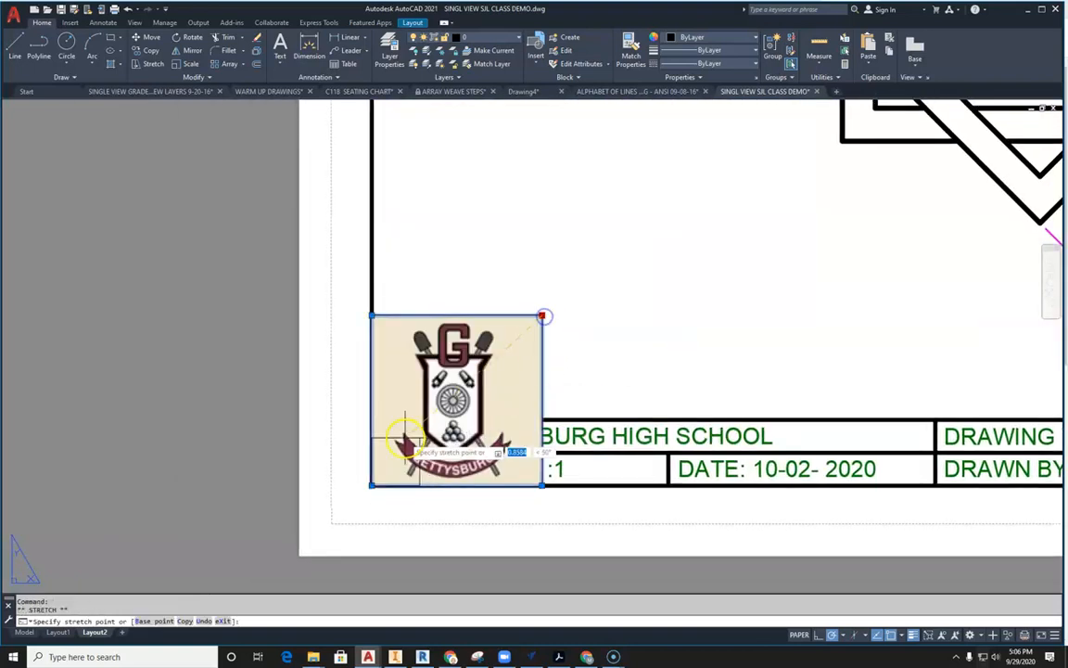
pyautogui.scroll(4, 413, 436)
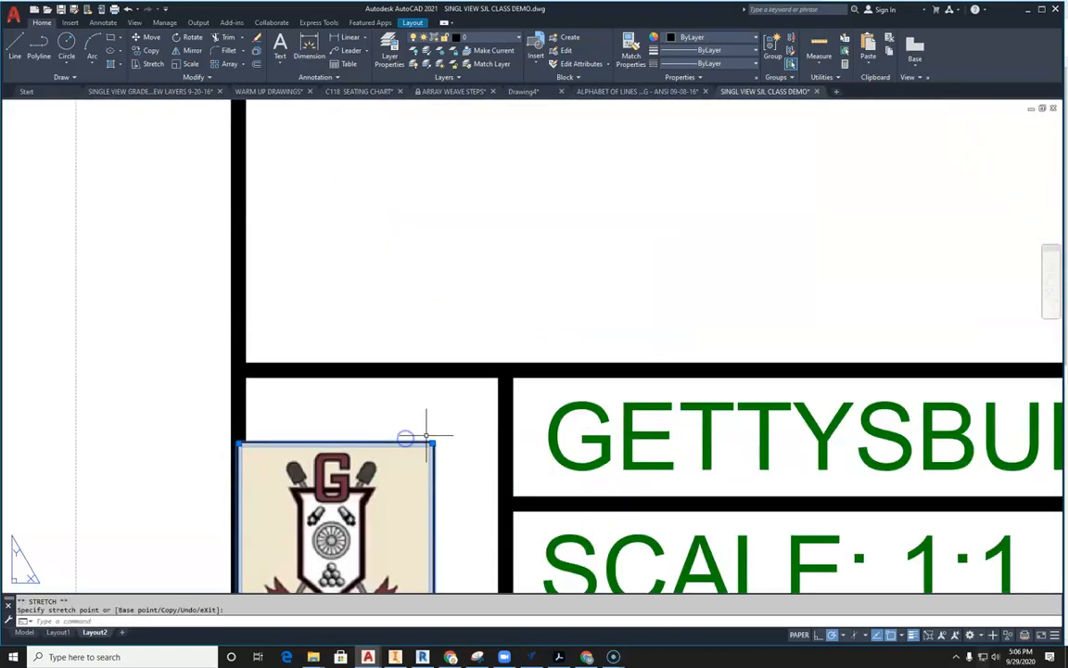
pyautogui.click(499, 370)
pyautogui.scroll(-3, 477, 393)
pyautogui.press('Escape')
pyautogui.scroll(-4, 487, 397)
pyautogui.moveTo(596, 355); pyautogui.dragTo(483, 398, button='middle')
pyautogui.scroll(1, 484, 375)
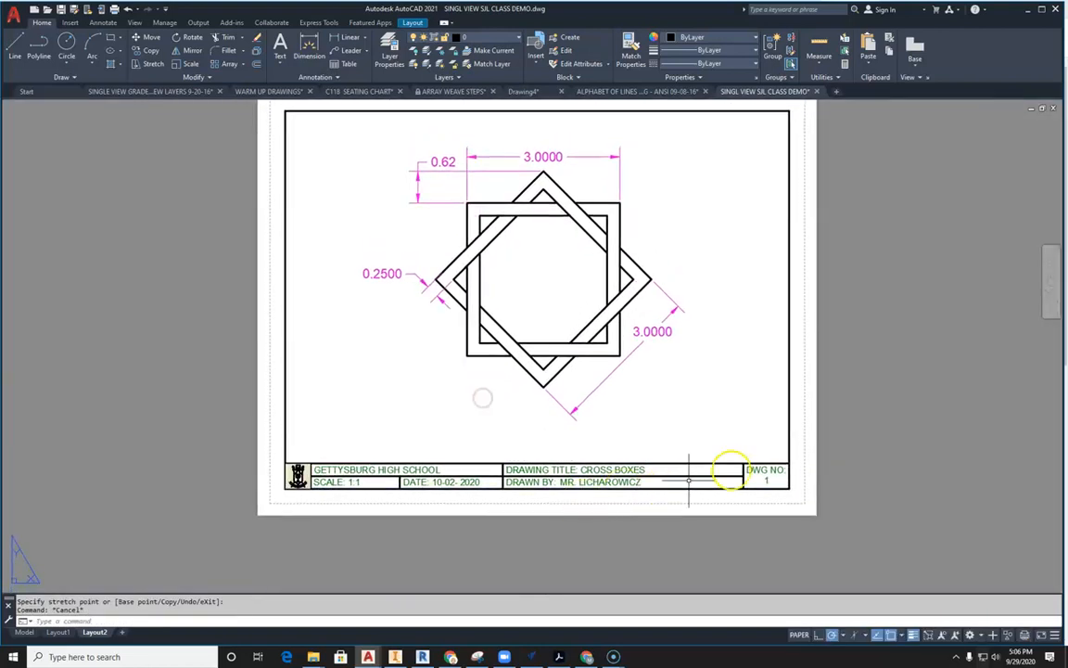
# Step: Activate the viewport on Layout1 and centre the four-pointed star drawing in it
pyautogui.click(58, 631)
pyautogui.doubleClick(584, 398)
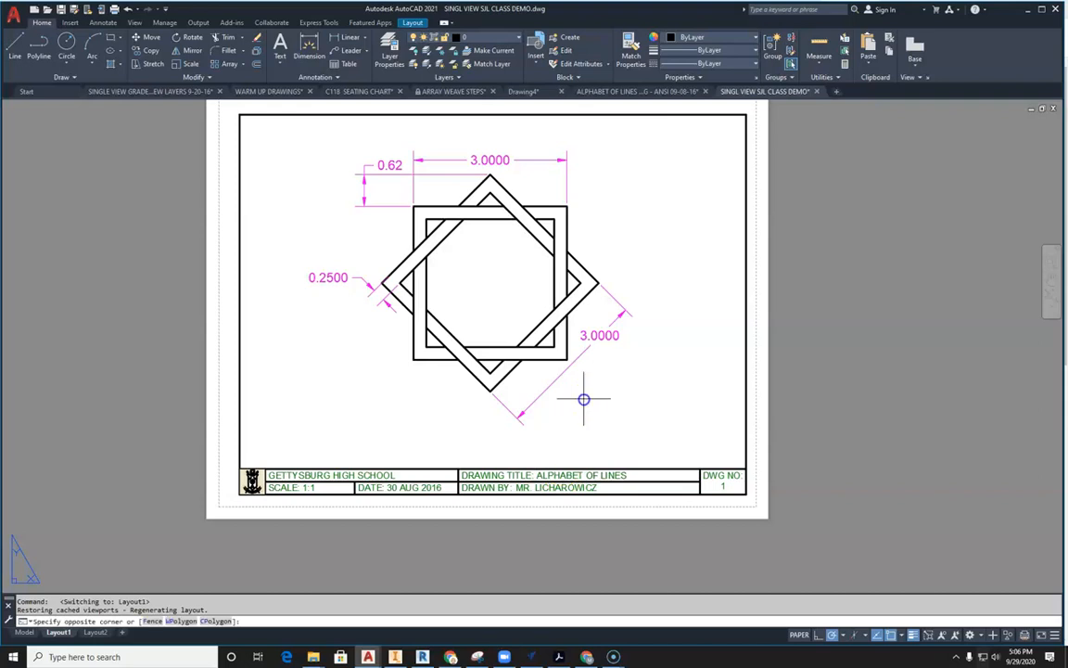
pyautogui.scroll(-3, 575, 413)
pyautogui.moveTo(625, 394); pyautogui.dragTo(436, 313, button='middle')
pyautogui.scroll(3, 436, 313)
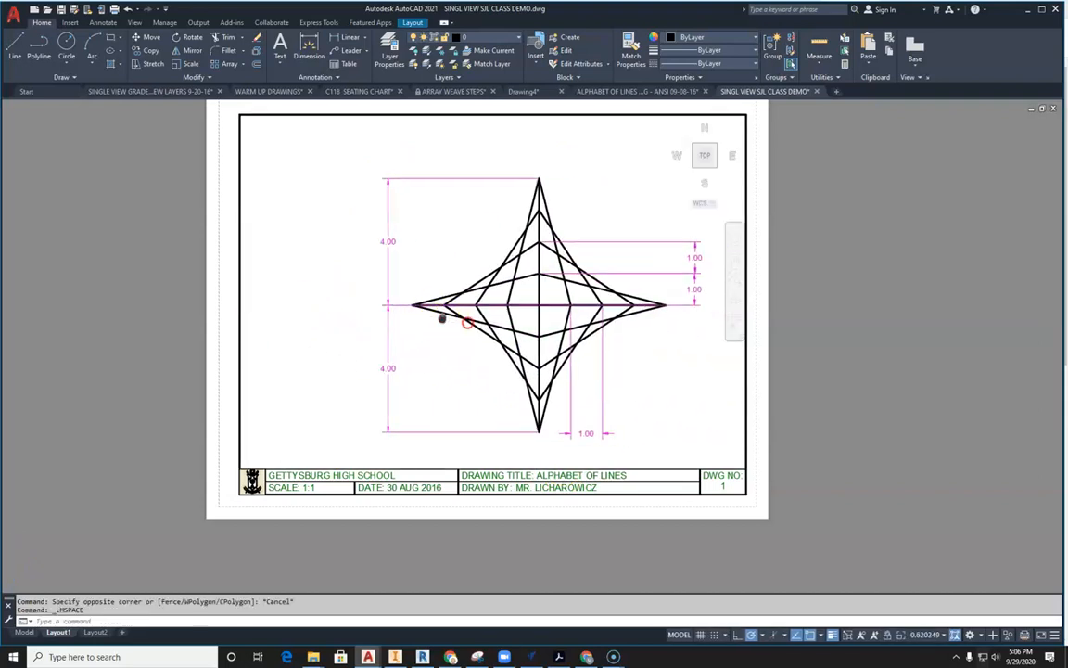
# Step: Return to paper space and change the drawing title in Layout1's title block to STAR
pyautogui.doubleClick(594, 473)
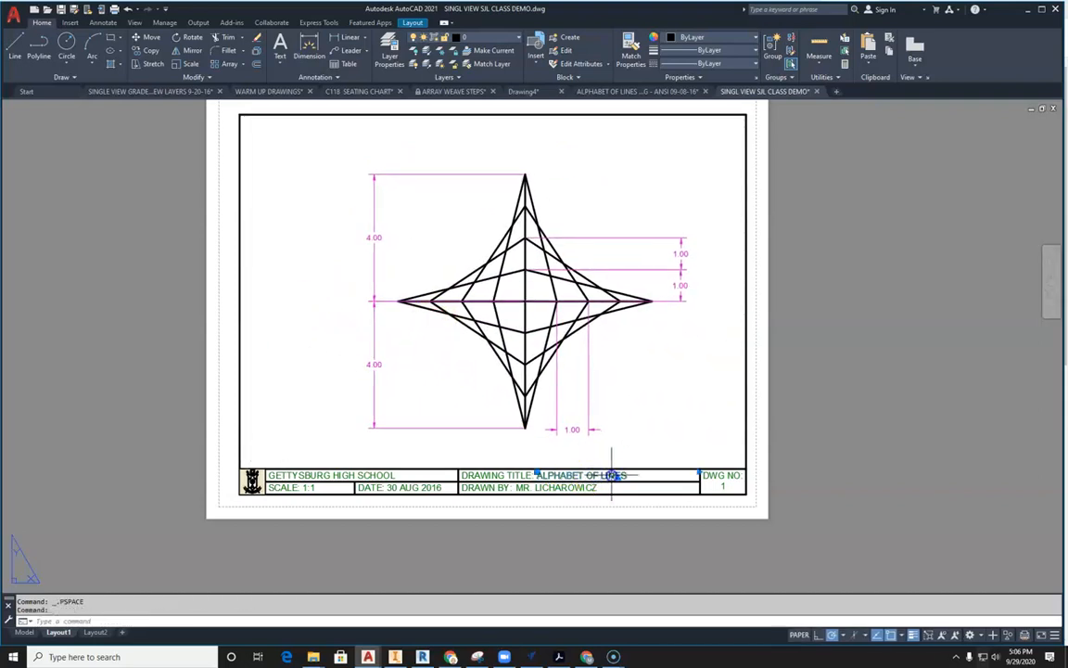
pyautogui.write('star')
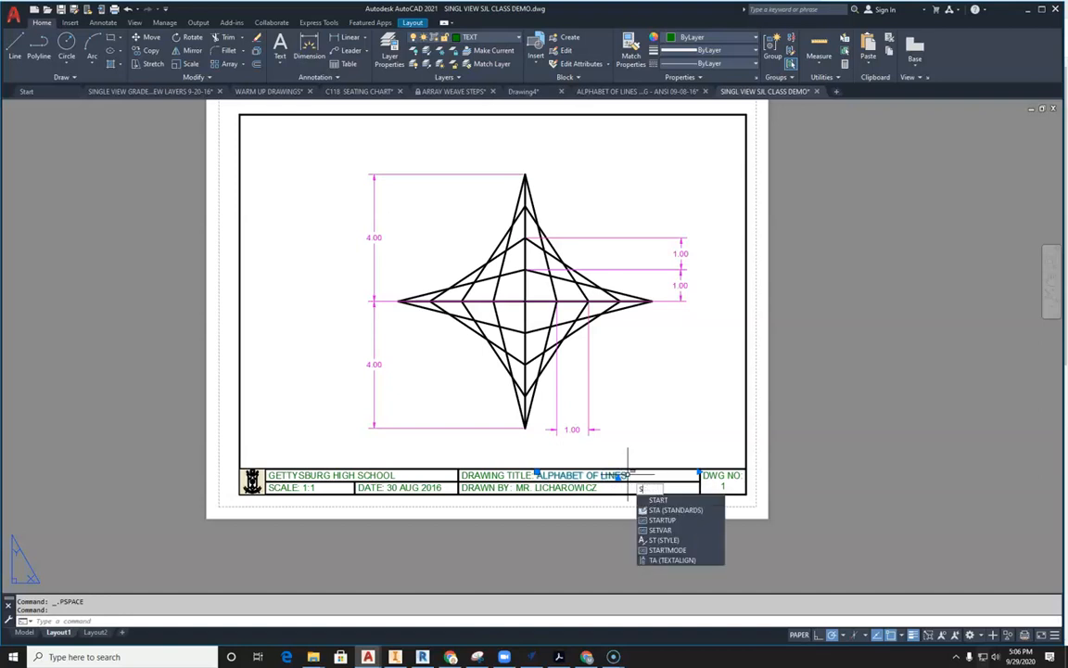
pyautogui.press('Escape')
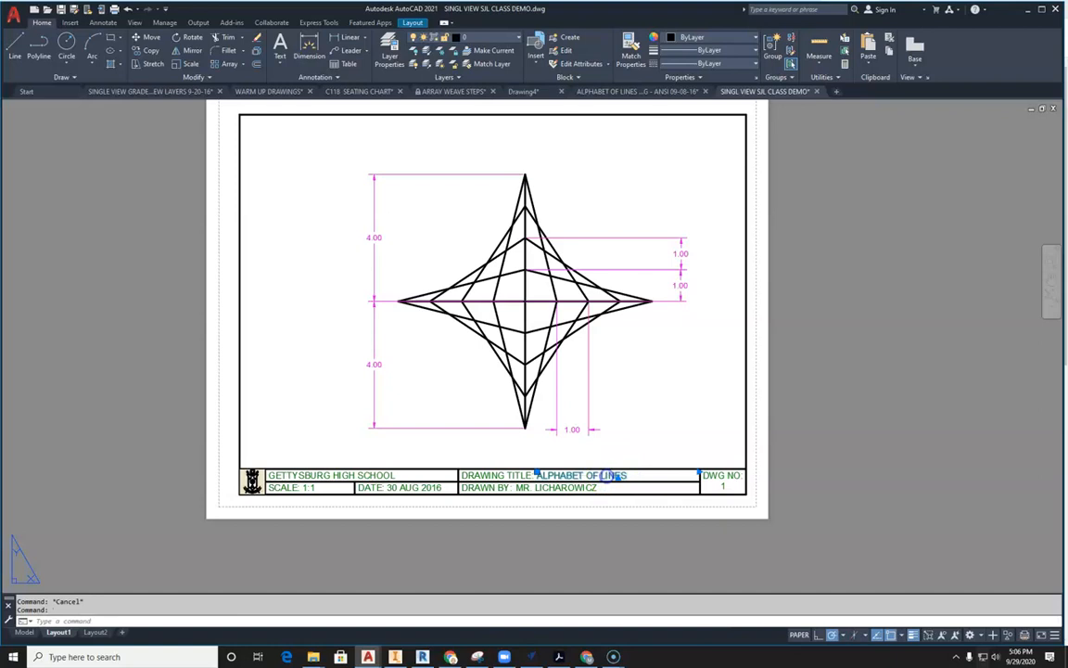
pyautogui.doubleClick(636, 478)
pyautogui.write('S')
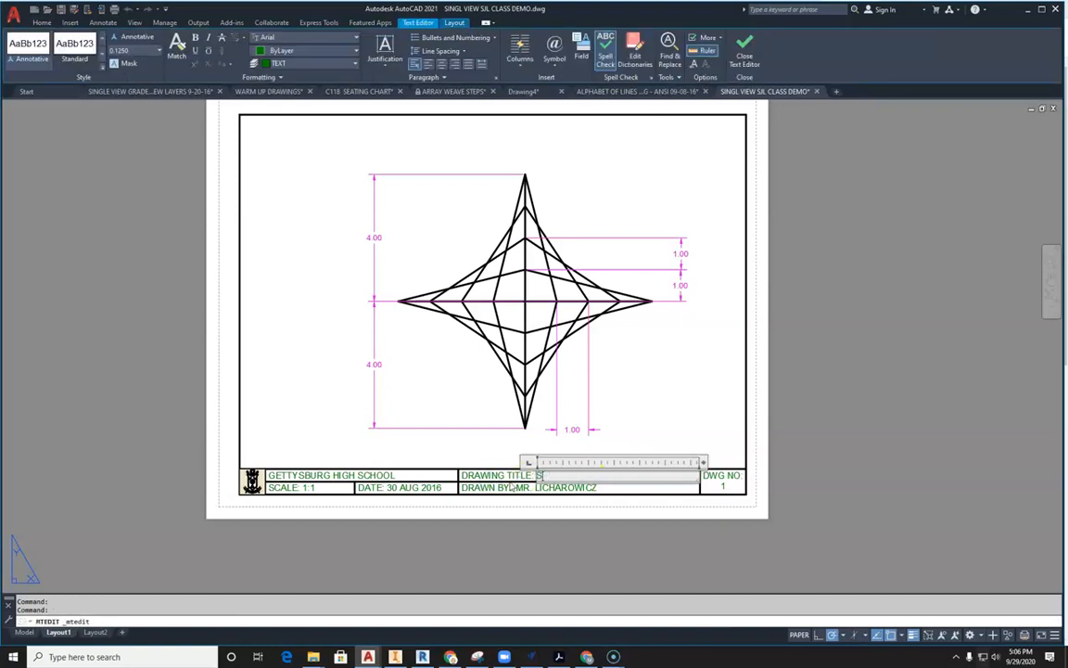
pyautogui.click(554, 530)
pyautogui.press('Escape')
# Step: Finish the title edit, activate the star's viewport on Layout1 and set its scale to 1:1
pyautogui.doubleClick(644, 364)
pyautogui.scroll(-2, 640, 380)
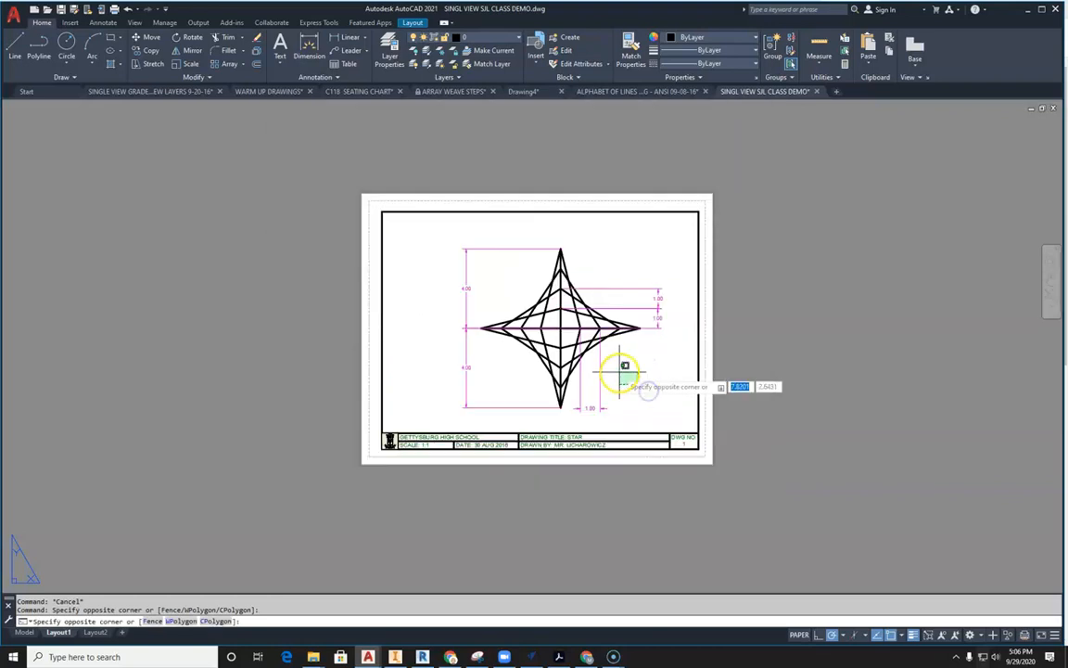
pyautogui.scroll(2, 620, 369)
pyautogui.press('Escape')
pyautogui.doubleClick(623, 372)
pyautogui.scroll(-2, 624, 374)
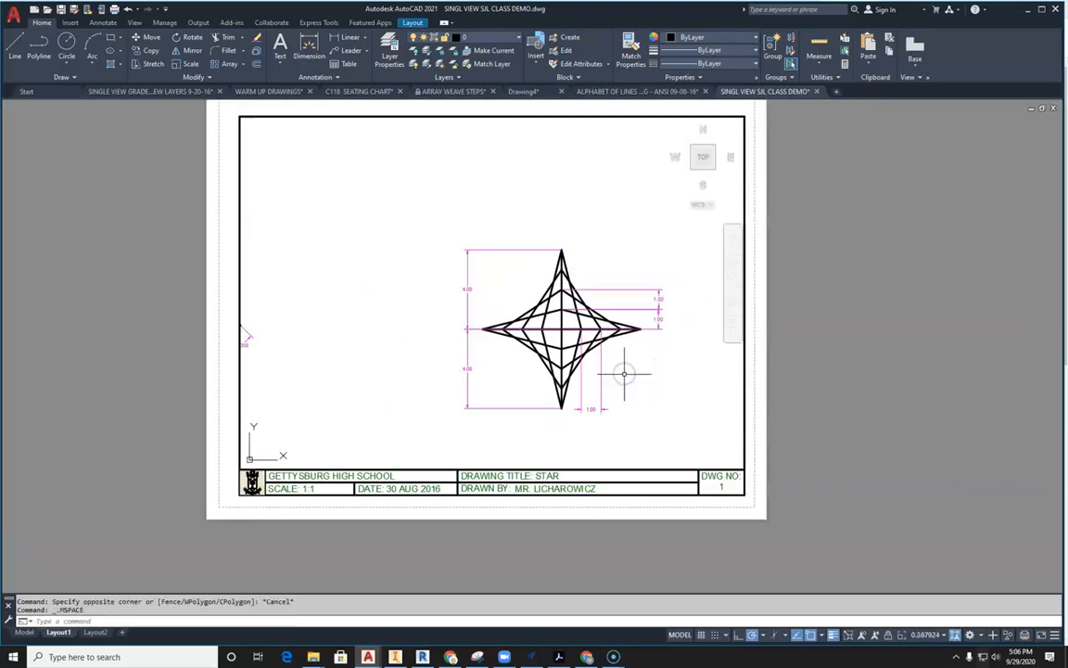
pyautogui.scroll(2, 612, 352)
pyautogui.click(918, 635)
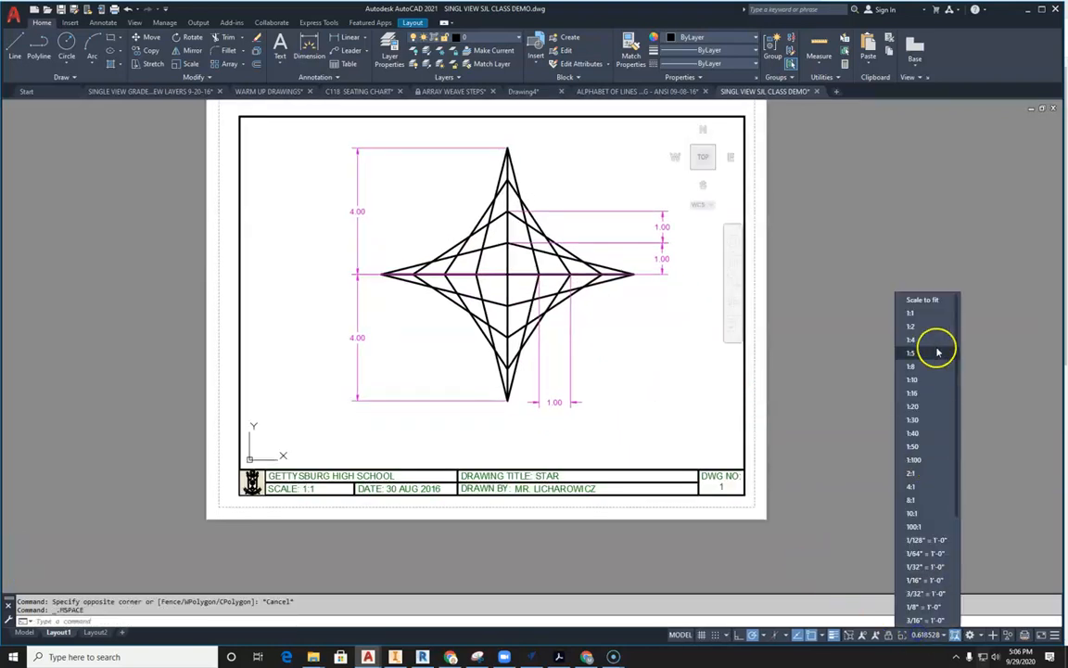
pyautogui.click(933, 317)
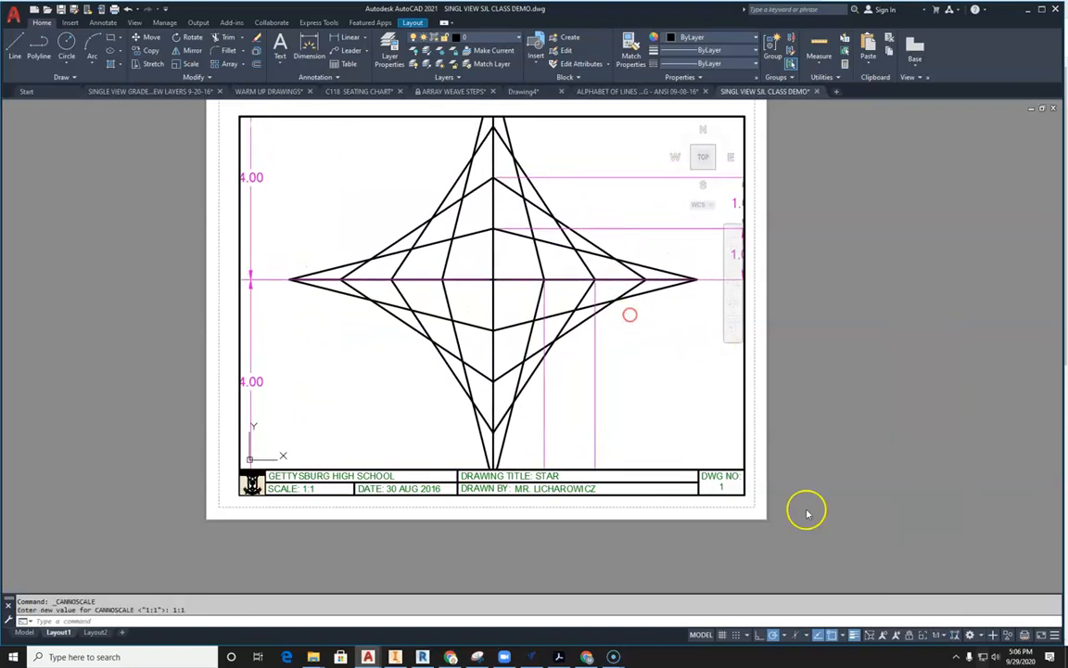
# Step: Set the star viewport's scale to 1:2 and return to paper space
pyautogui.click(945, 635)
pyautogui.click(959, 326)
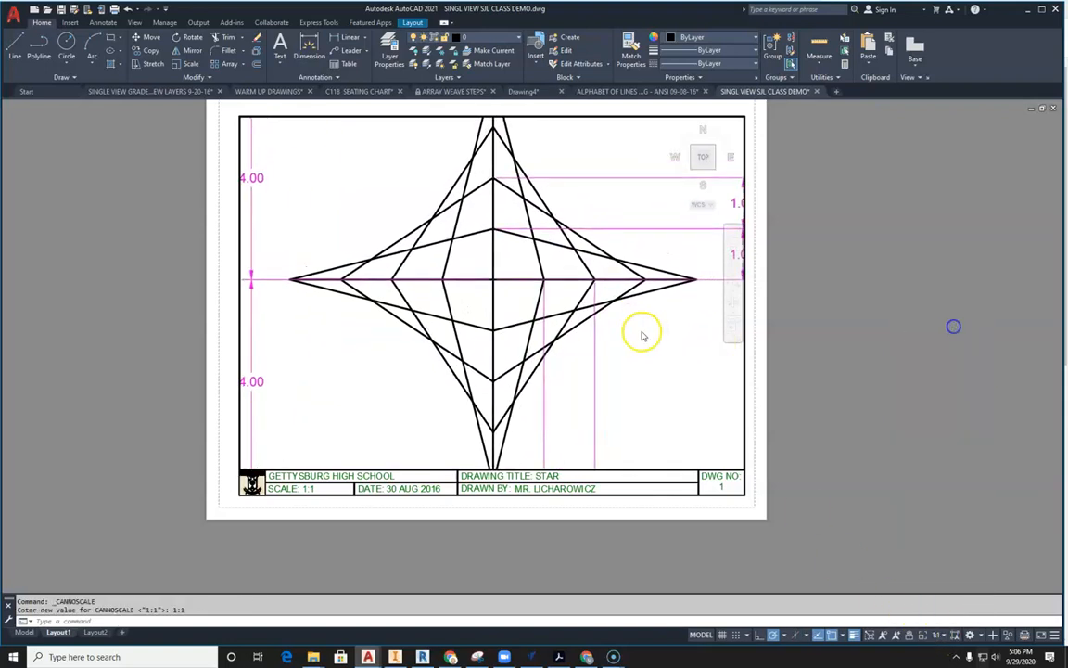
pyautogui.moveTo(580, 303); pyautogui.dragTo(590, 308, button='middle')
pyautogui.doubleClick(675, 508)
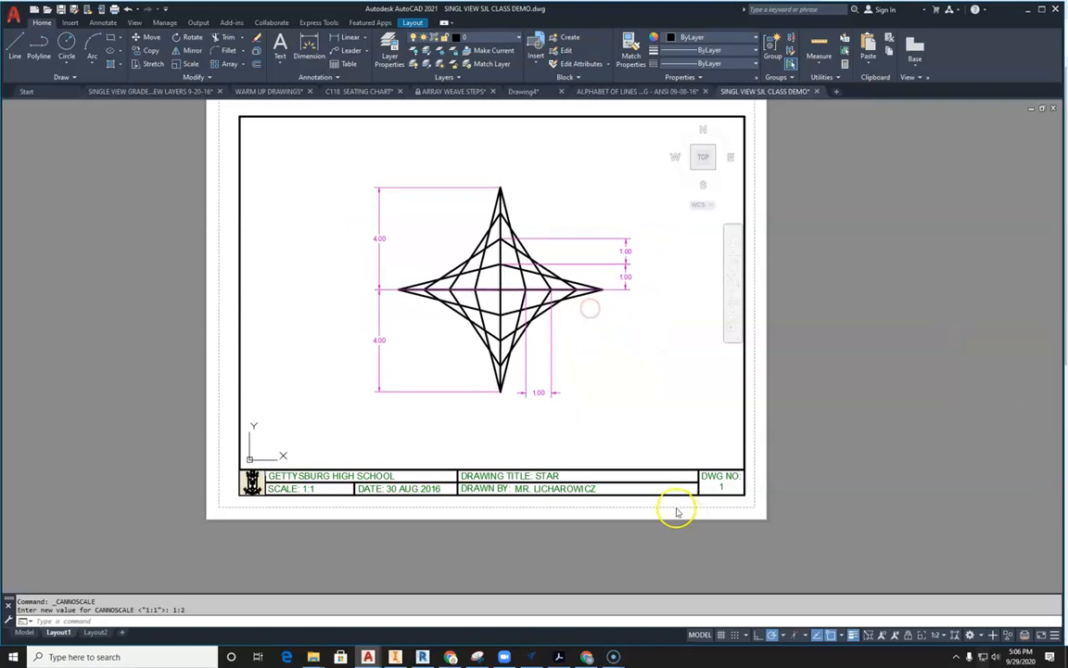
# Step: Change the drawing number in Layout1's title block to 2
pyautogui.scroll(4, 695, 496)
pyautogui.doubleClick(711, 478)
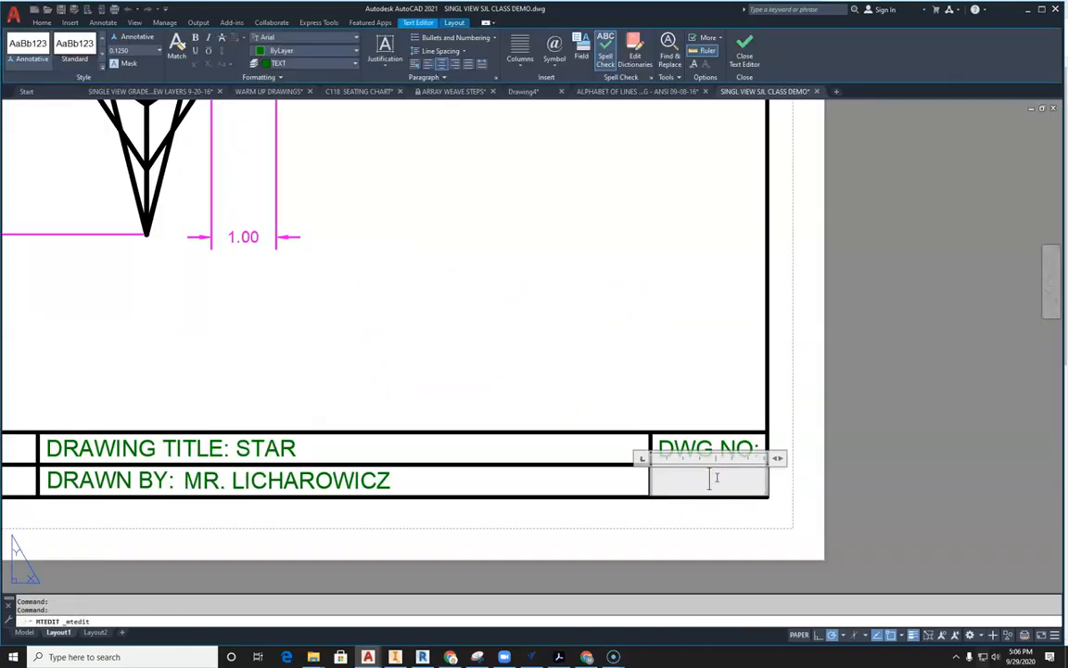
pyautogui.write('2')
pyautogui.click(676, 531)
# Step: Replace the date in Layout1's title block with 10-2-2020
pyautogui.moveTo(562, 519); pyautogui.dragTo(794, 491, button='middle')
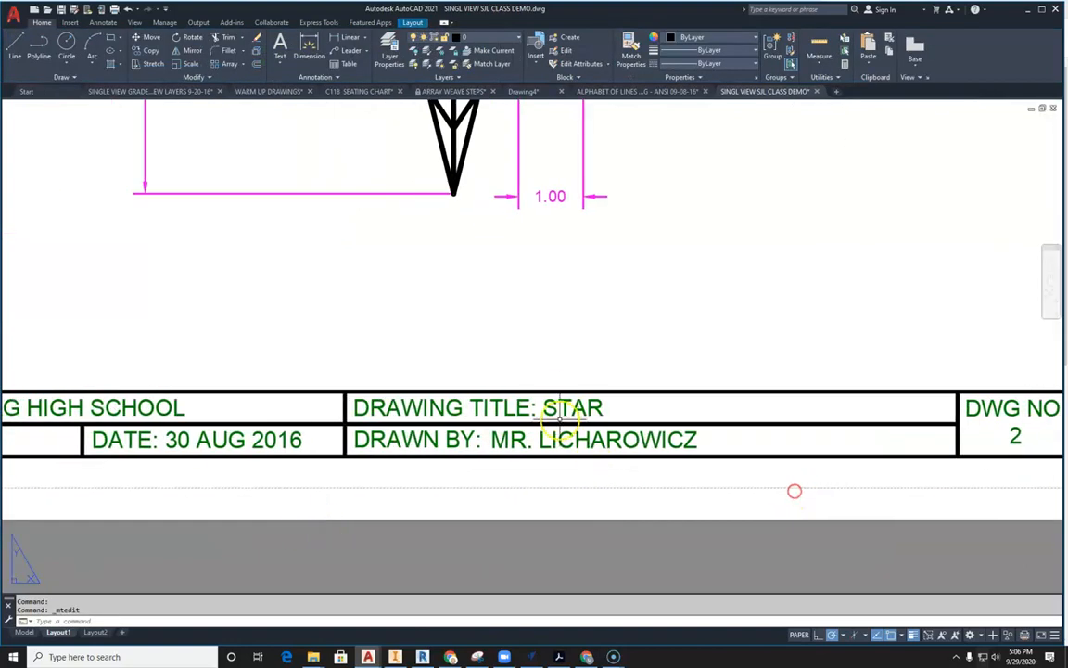
pyautogui.moveTo(464, 462); pyautogui.dragTo(739, 448, button='middle')
pyautogui.click(481, 448)
pyautogui.doubleClick(482, 449)
pyautogui.moveTo(566, 446); pyautogui.dragTo(443, 446)
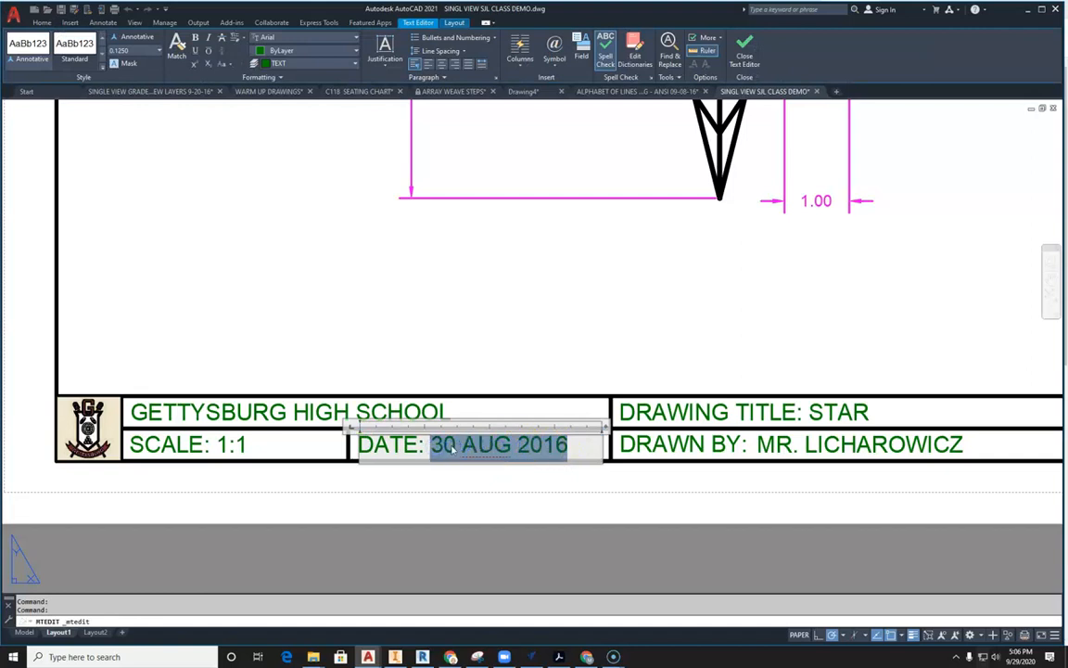
pyautogui.write('9')
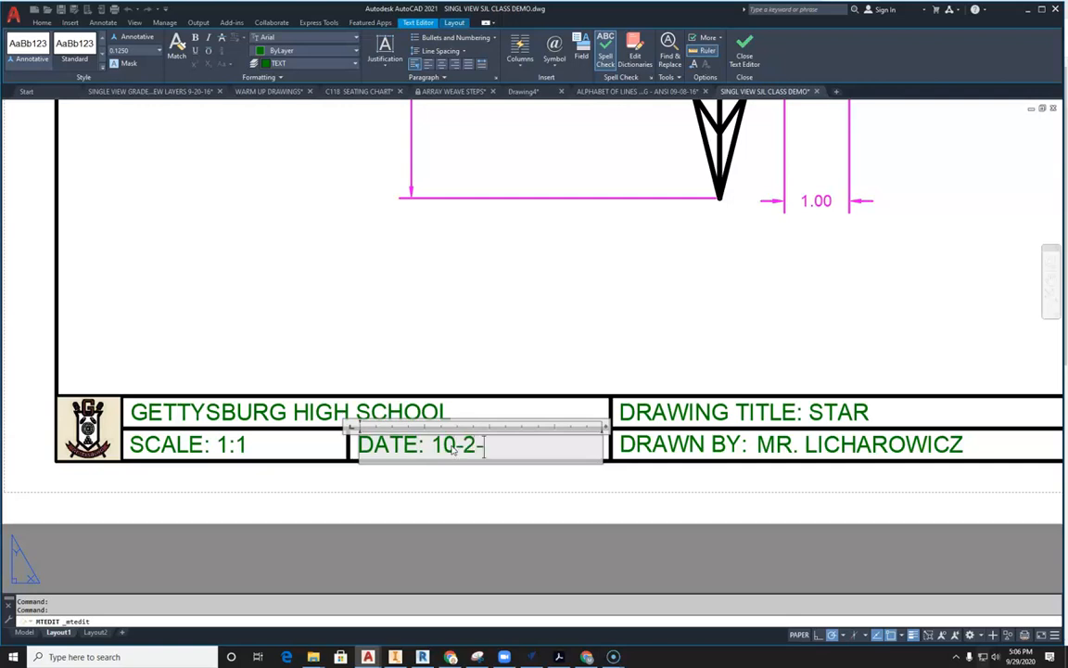
pyautogui.click(315, 515)
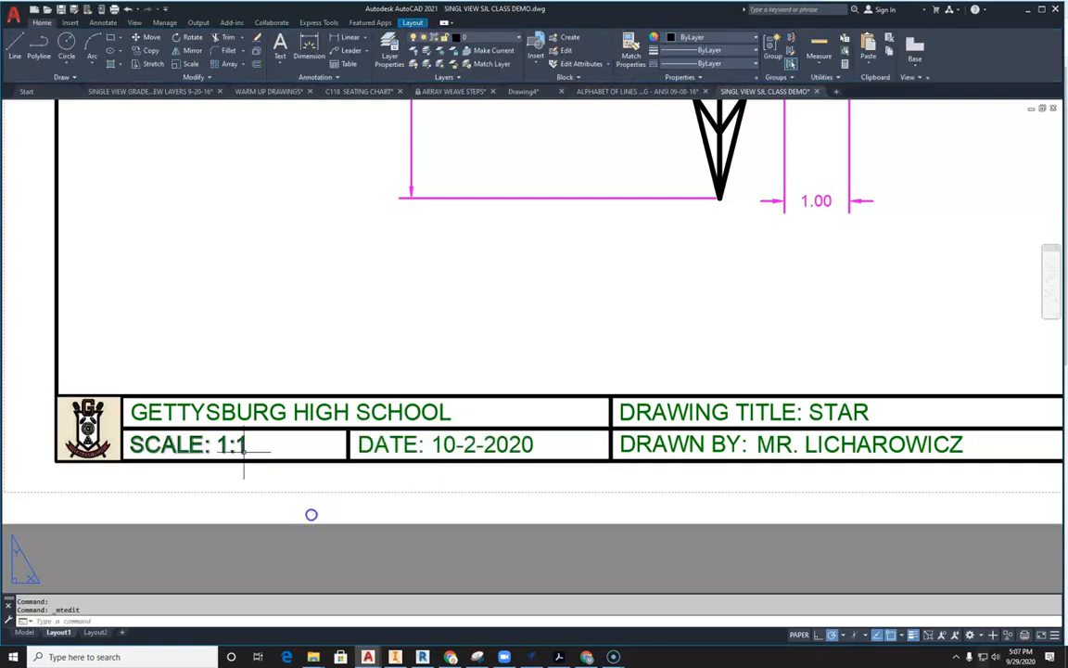
# Step: Change the scale text in Layout1's title block to 1:2
pyautogui.click(239, 445)
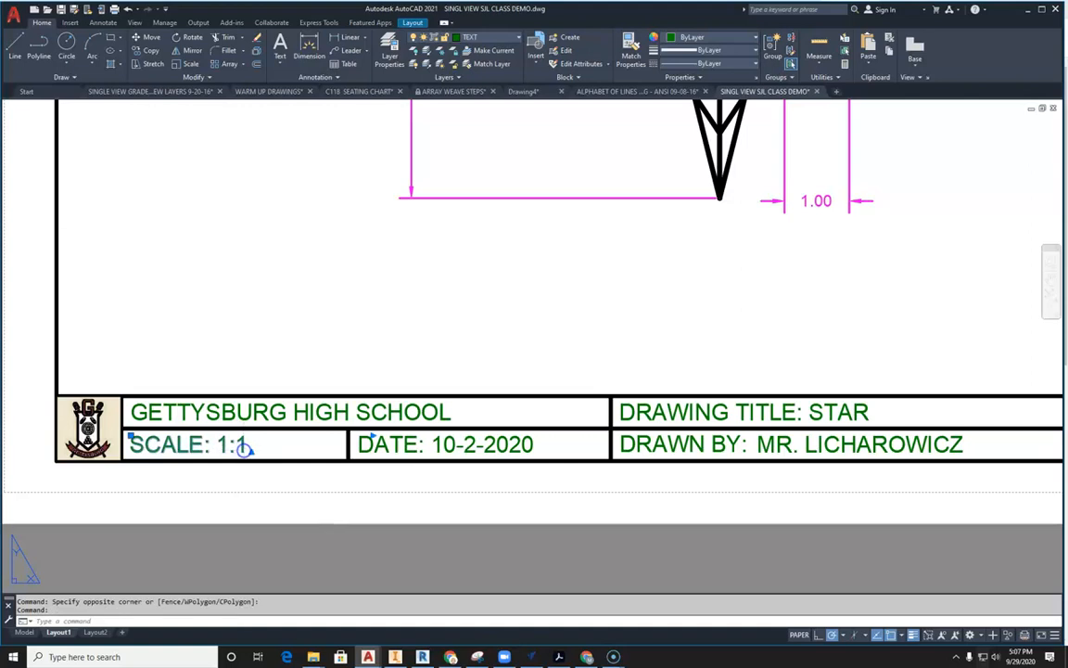
pyautogui.doubleClick(243, 445)
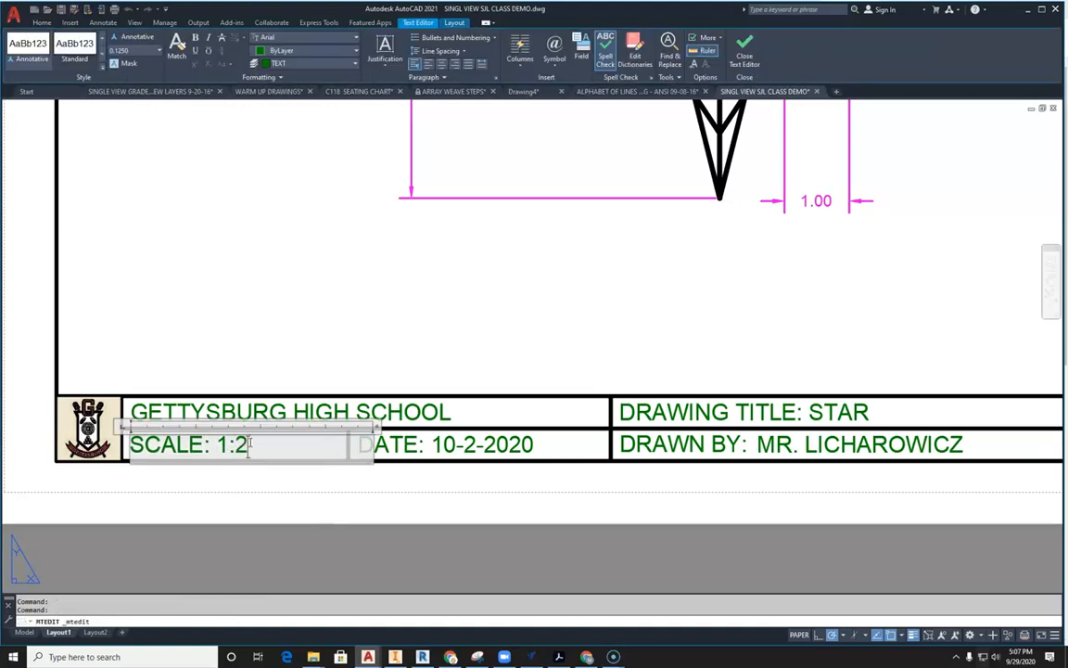
pyautogui.click(363, 522)
pyautogui.scroll(-5, 311, 468)
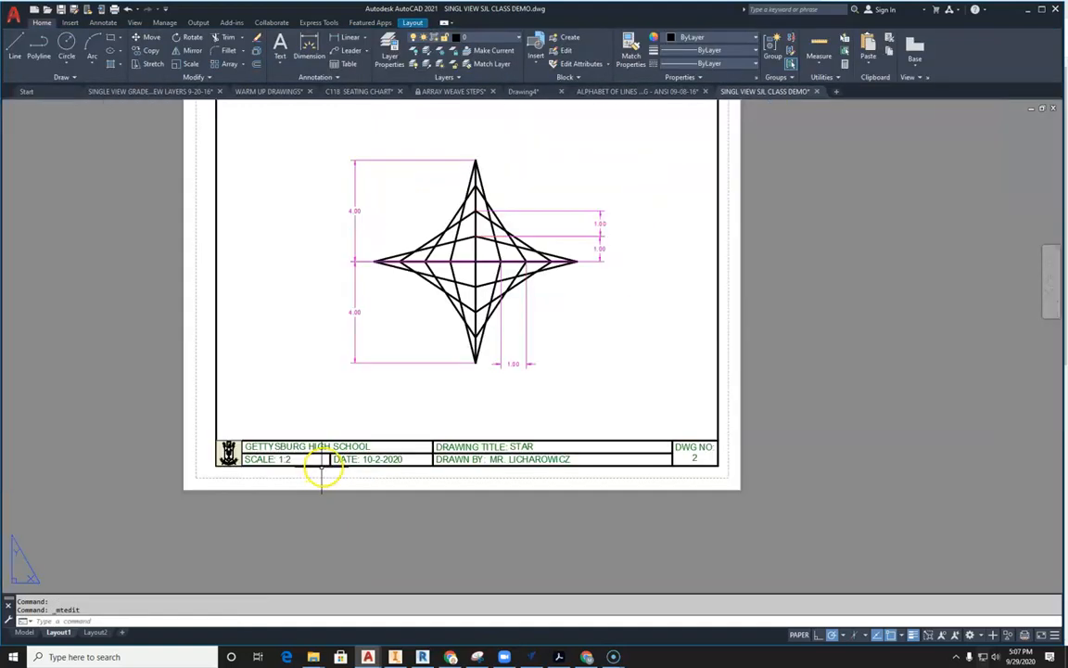
pyautogui.moveTo(397, 512); pyautogui.dragTo(404, 537, button='middle')
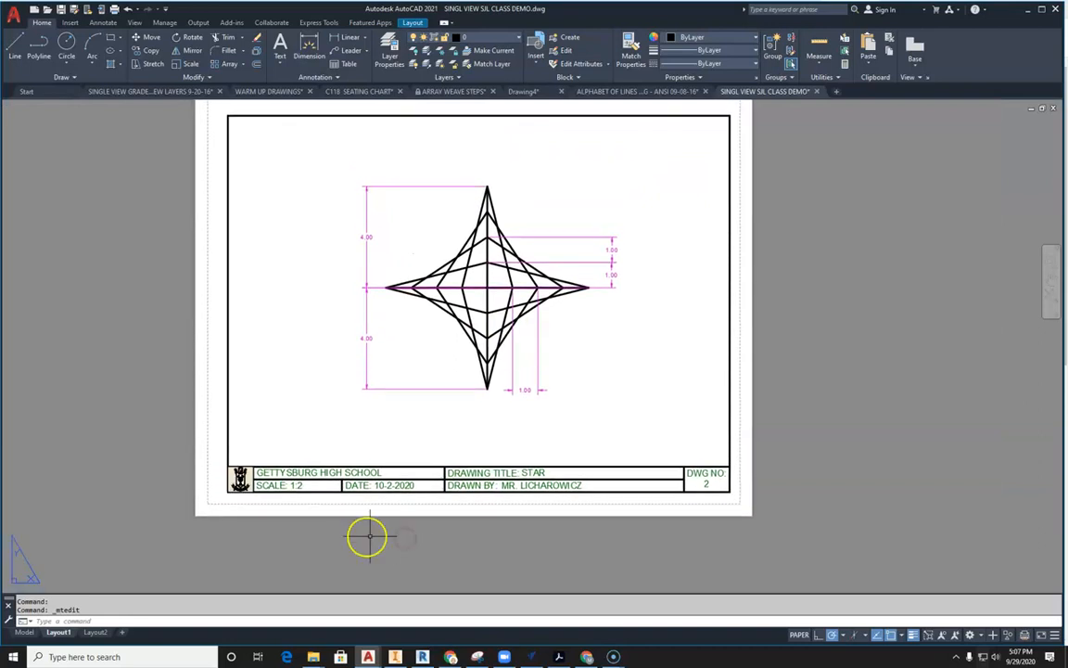
pyautogui.press('Escape')
pyautogui.press('Escape')
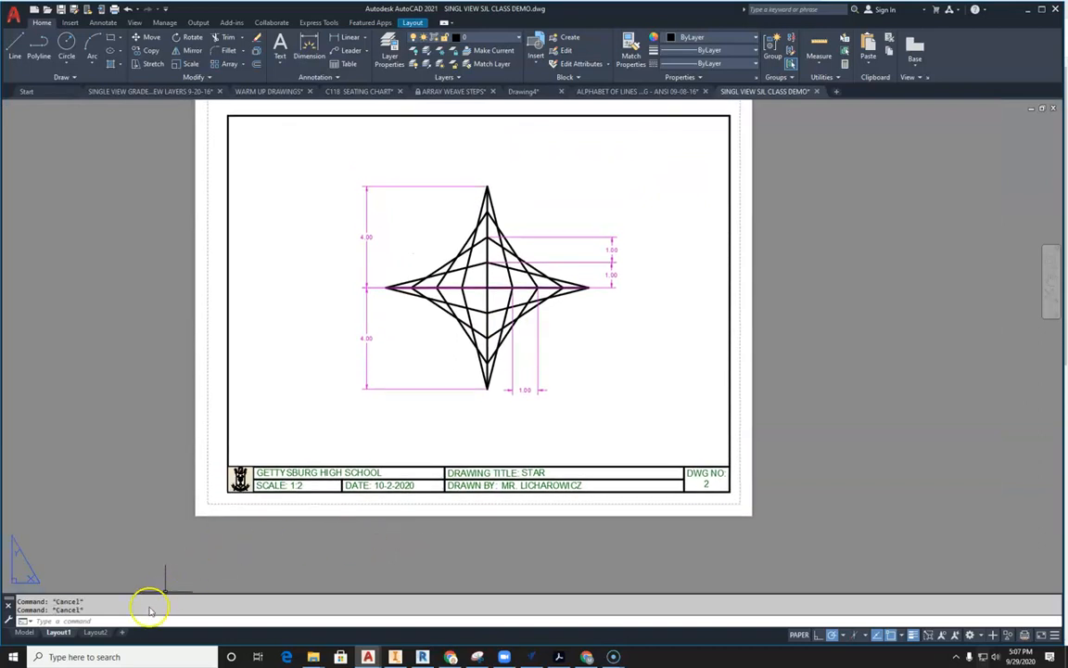
# Step: Create a copy of Layout2 and place it before Layout1
pyautogui.rightClick(107, 633)
pyautogui.click(108, 633)
pyautogui.rightClick(110, 634)
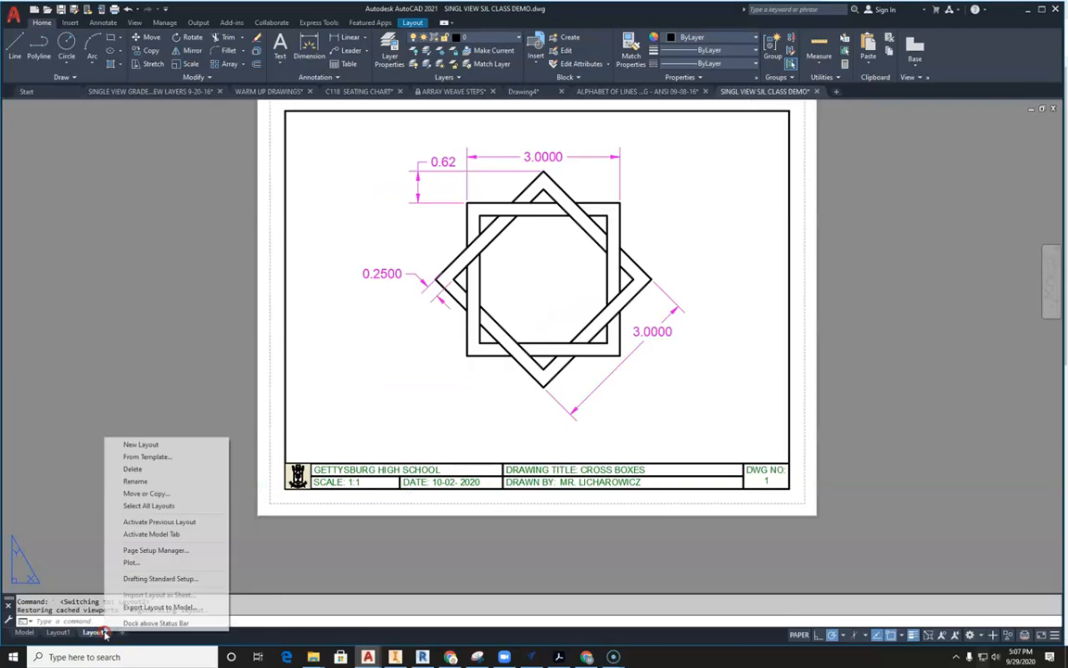
pyautogui.click(160, 494)
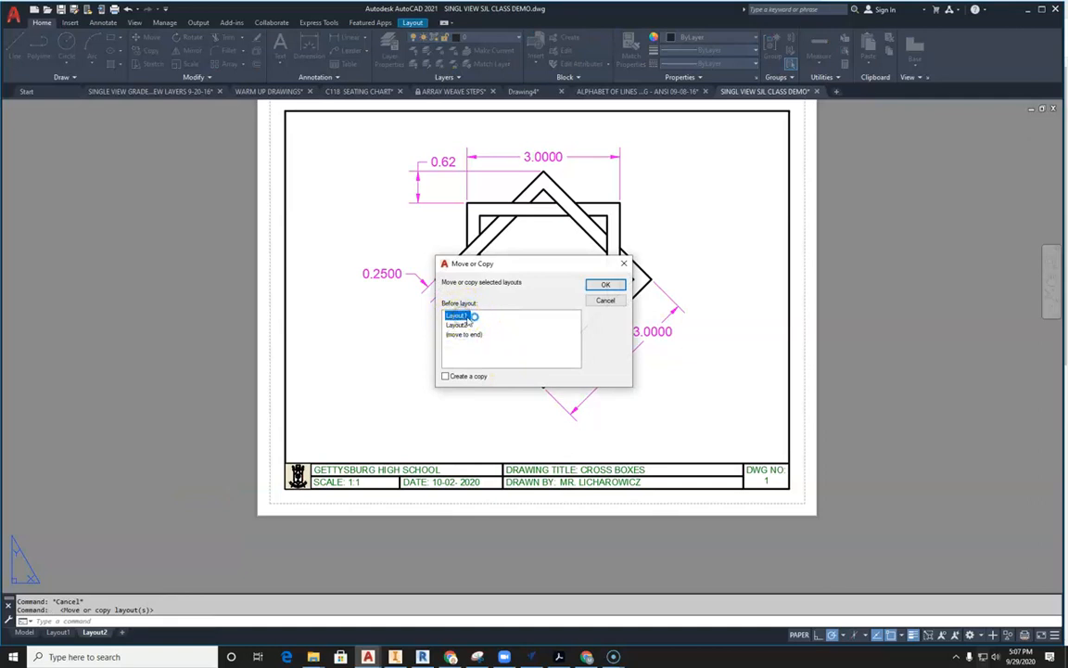
pyautogui.click(607, 286)
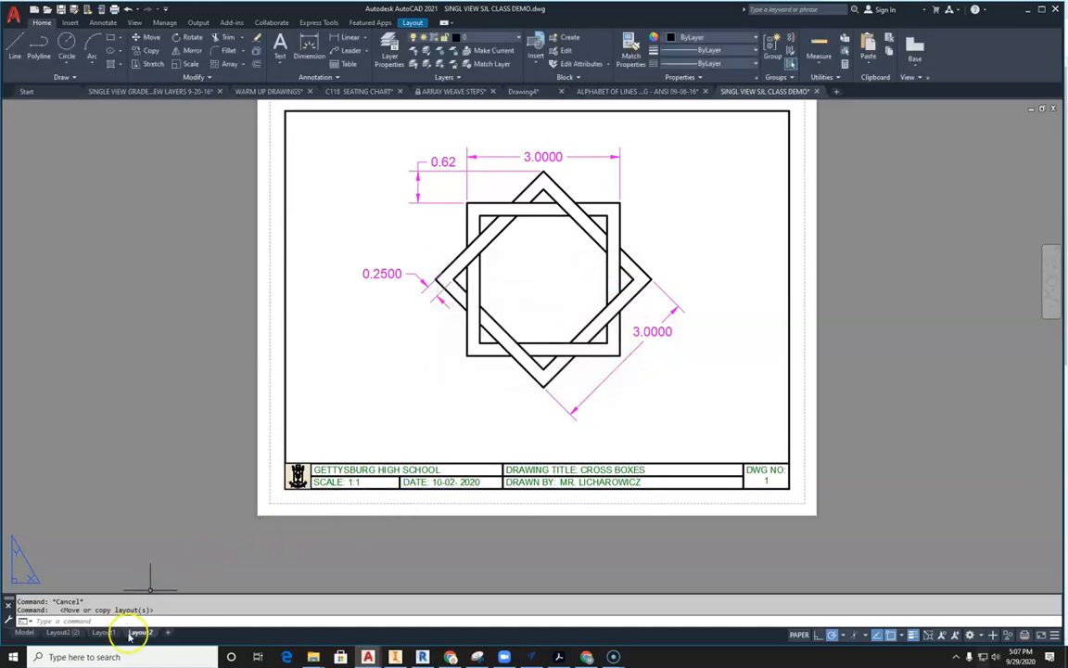
# Step: Activate the viewport on the copied layout and zoom it out to show the cross boxes, star and hatched squares together
pyautogui.click(73, 635)
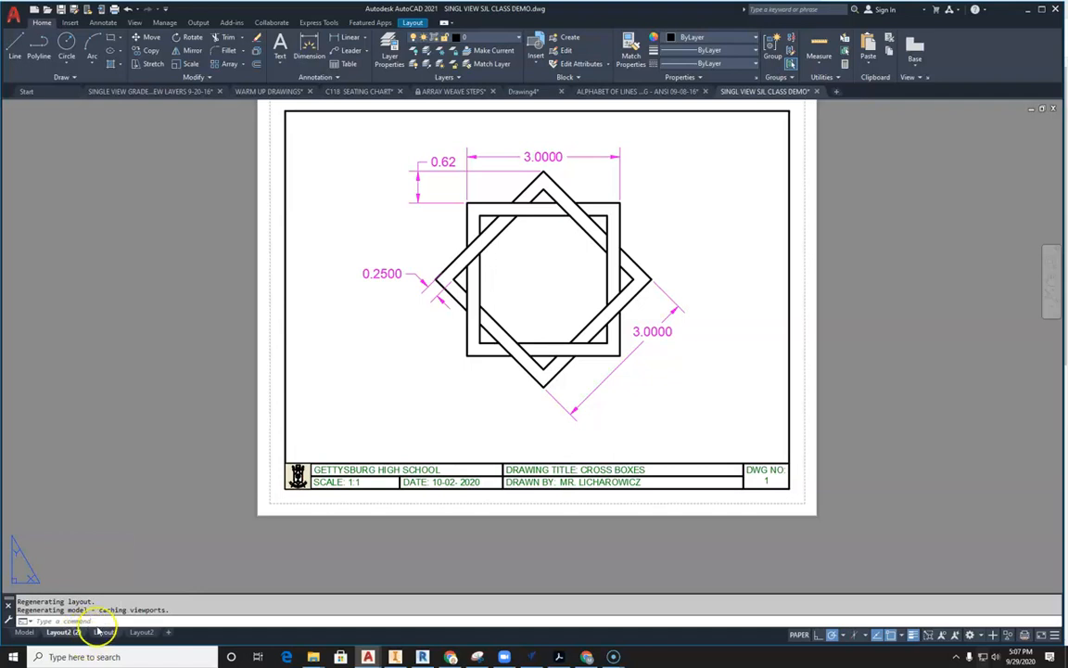
pyautogui.click(141, 633)
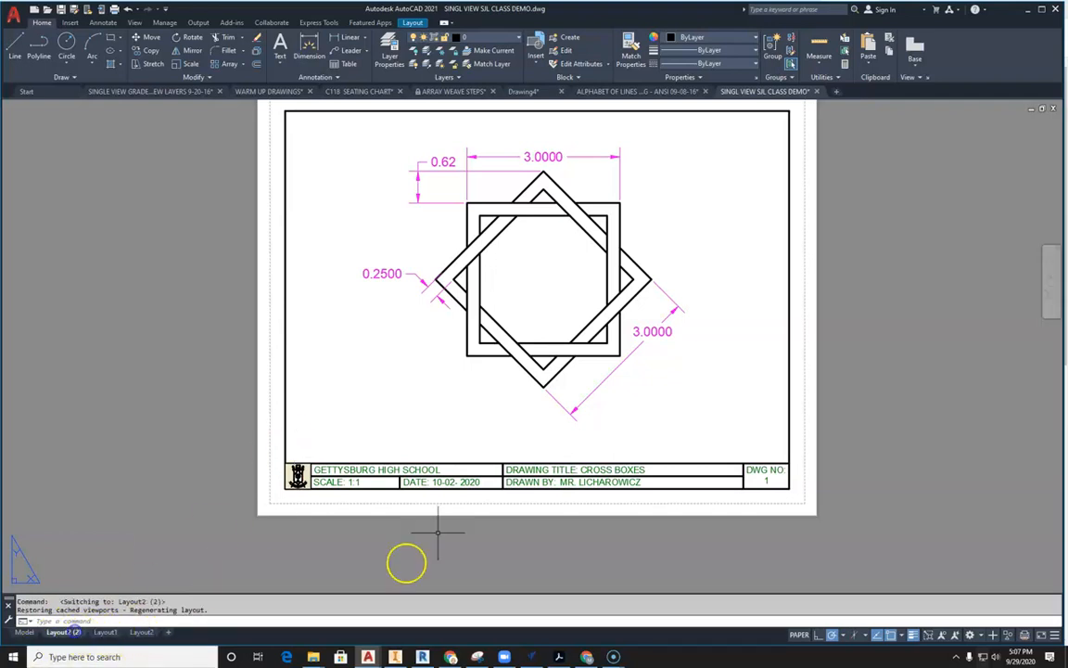
pyautogui.doubleClick(484, 406)
pyautogui.scroll(-5, 468, 380)
pyautogui.moveTo(533, 362); pyautogui.dragTo(389, 313, button='middle')
pyautogui.scroll(-1, 672, 324)
pyautogui.moveTo(655, 328); pyautogui.dragTo(546, 324, button='middle')
pyautogui.moveTo(475, 383); pyautogui.dragTo(460, 276, button='middle')
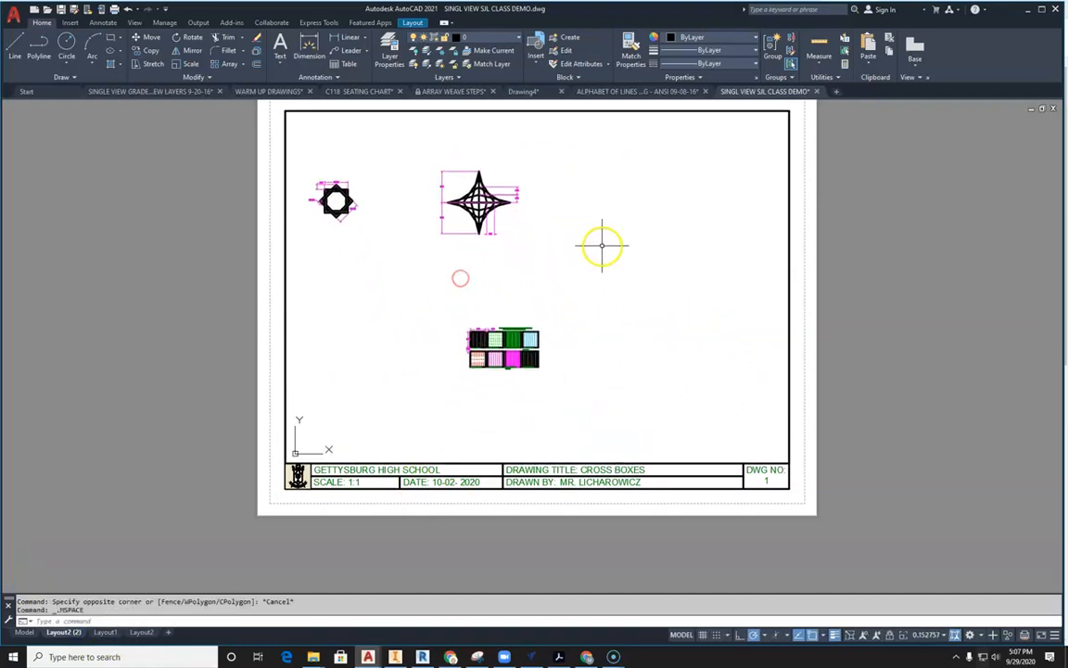
pyautogui.moveTo(602, 246); pyautogui.dragTo(601, 335, button='middle')
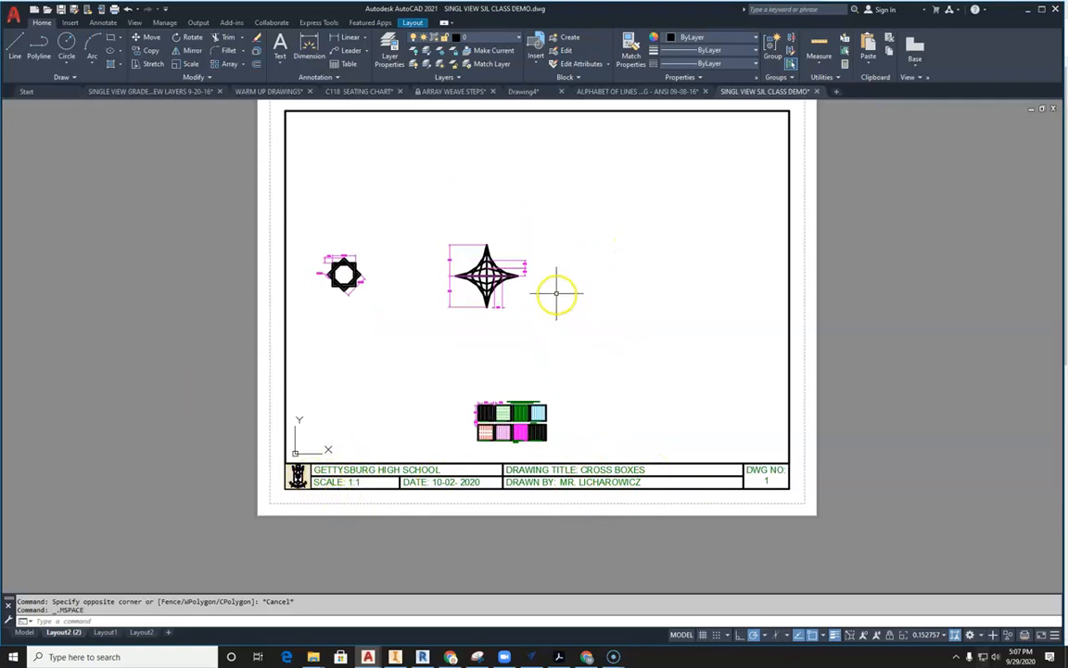
pyautogui.moveTo(556, 293); pyautogui.dragTo(572, 299, button='middle')
pyautogui.press('Escape')
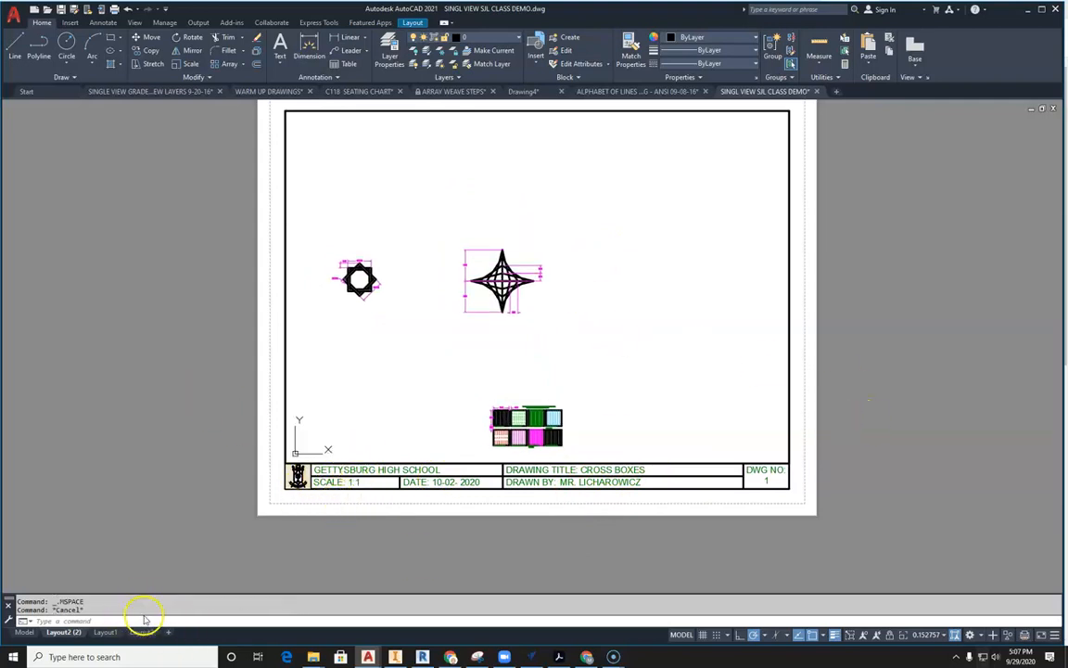
# Step: Rename the layout Layout2 as CROSS BOXES
pyautogui.click(141, 632)
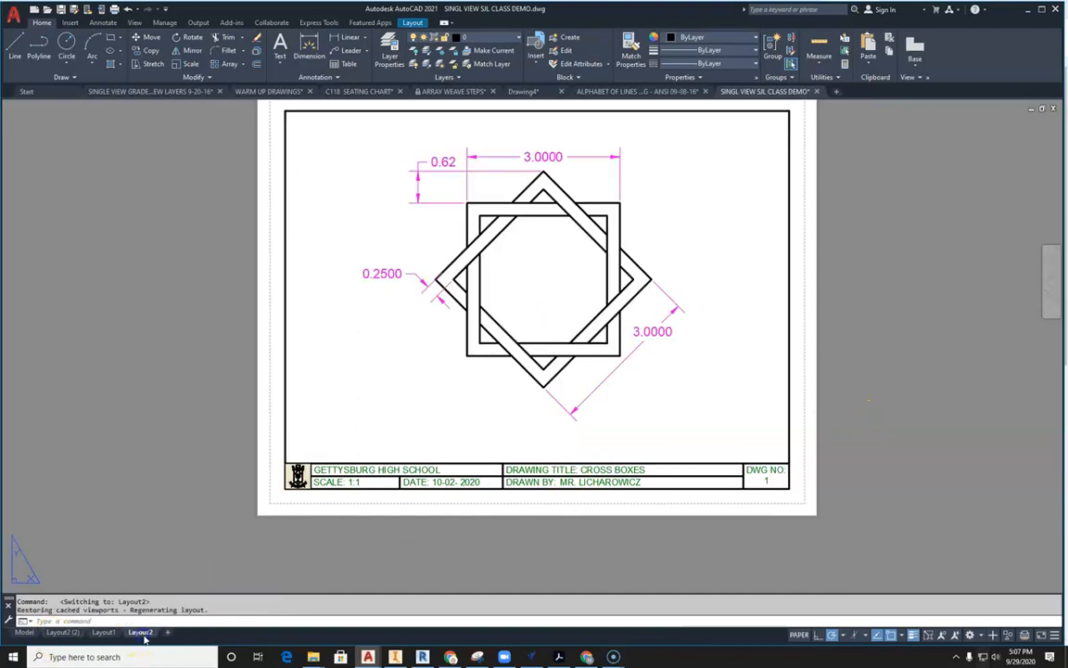
pyautogui.rightClick(147, 634)
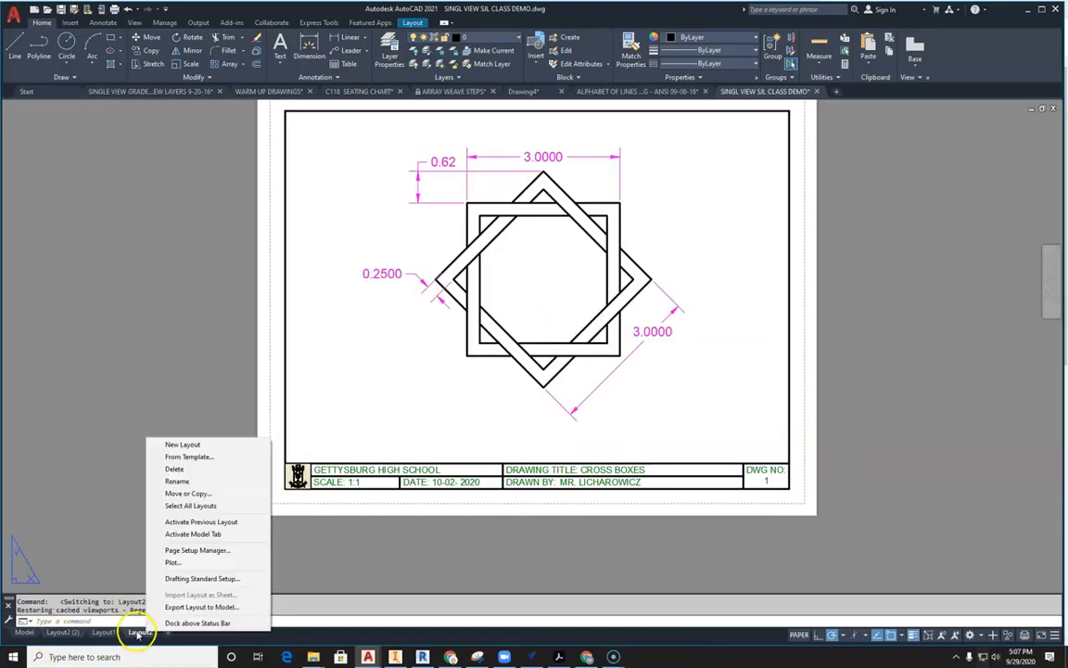
pyautogui.click(182, 481)
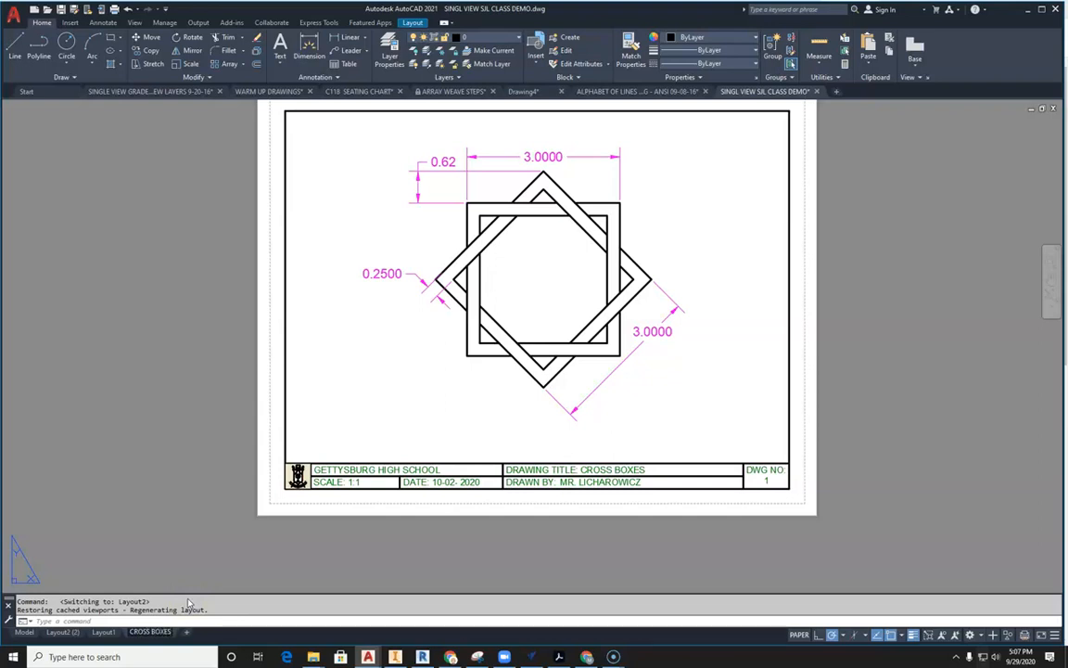
pyautogui.click(110, 567)
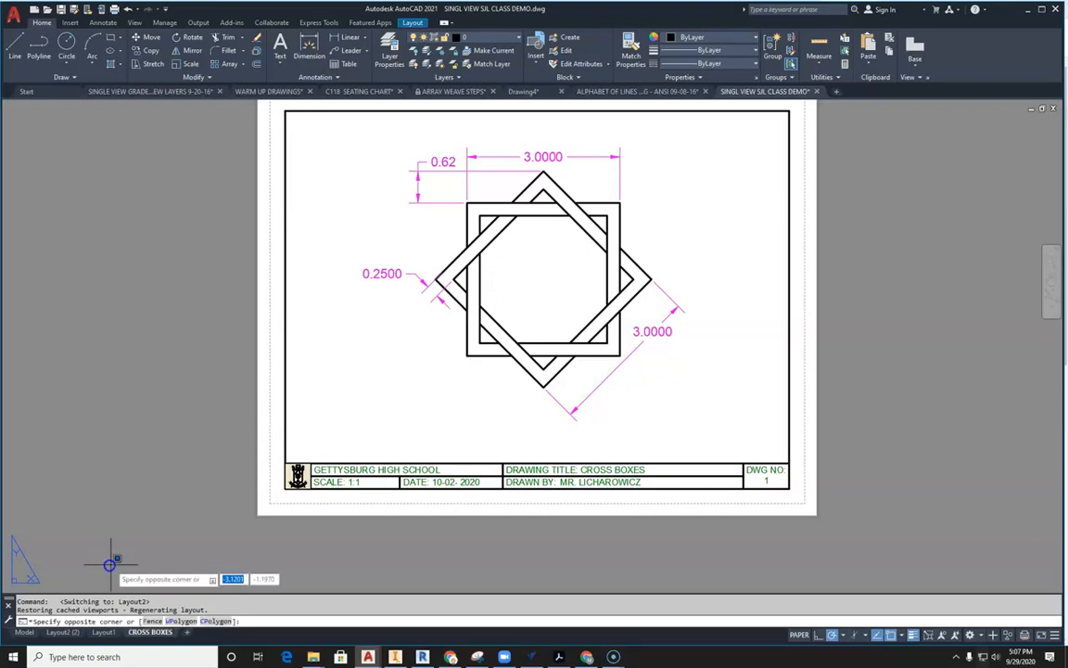
# Step: Rename the layout Layout1 as STAR
pyautogui.click(103, 633)
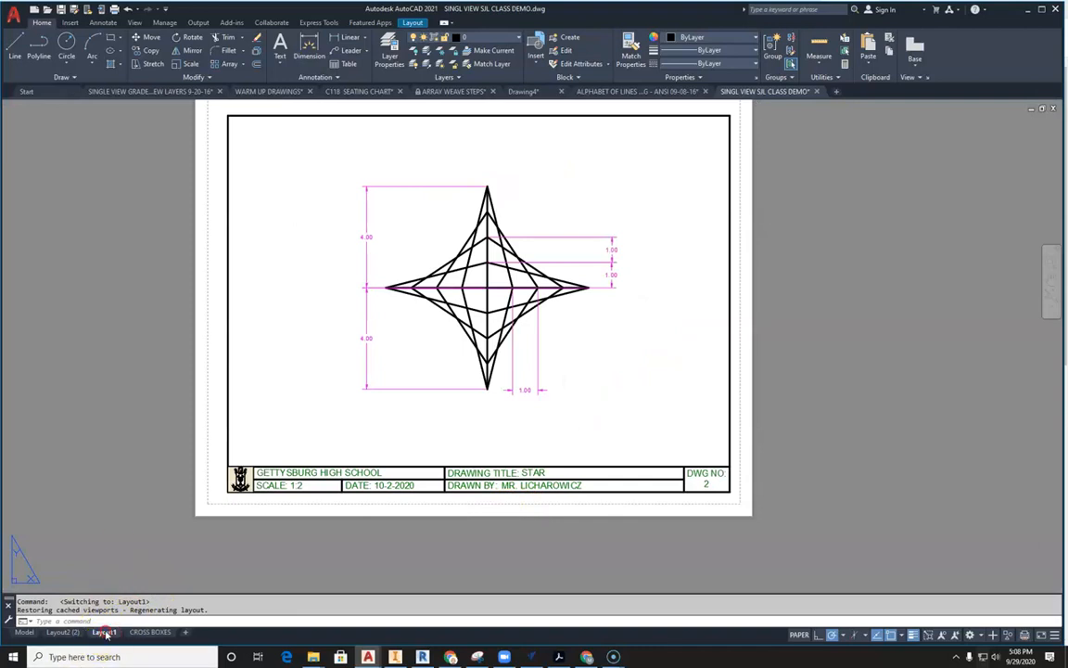
pyautogui.rightClick(106, 633)
pyautogui.click(143, 480)
pyautogui.click(143, 482)
pyautogui.click(126, 634)
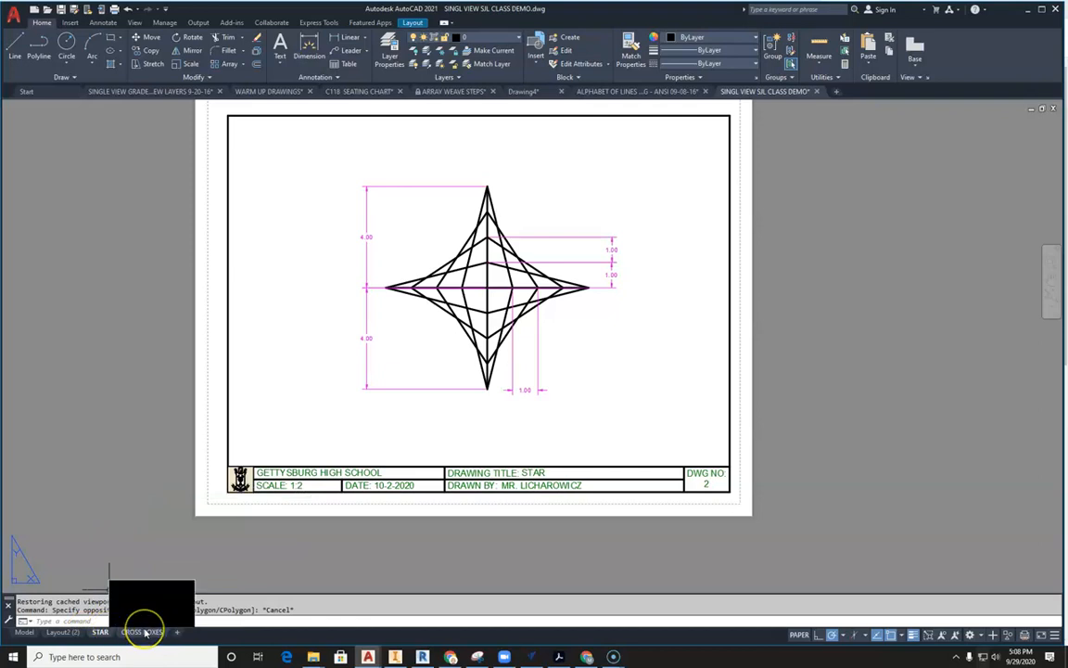
# Step: Switch to model space and look over the cross boxes and star drawings and the free space beside them
pyautogui.click(22, 632)
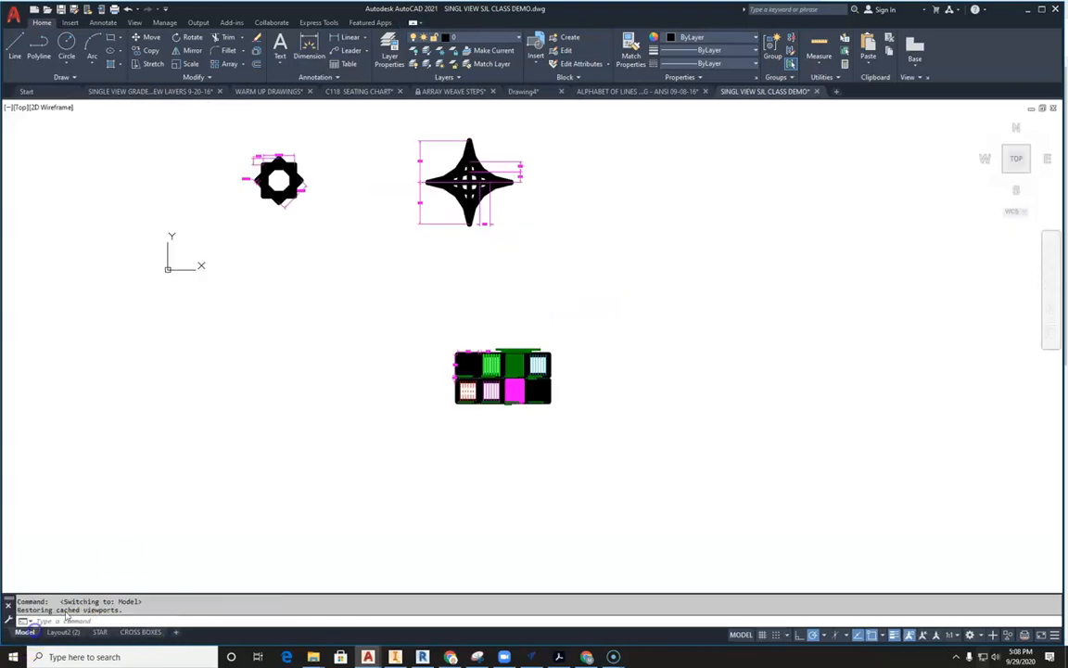
pyautogui.scroll(4, 443, 310)
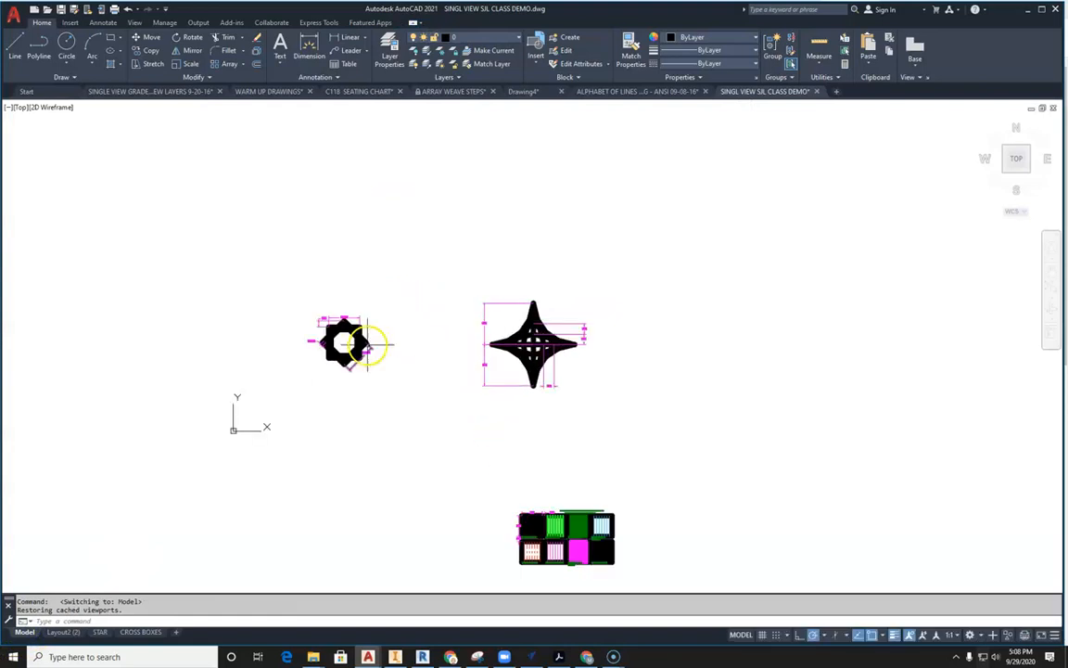
pyautogui.scroll(4, 370, 342)
pyautogui.scroll(-4, 478, 343)
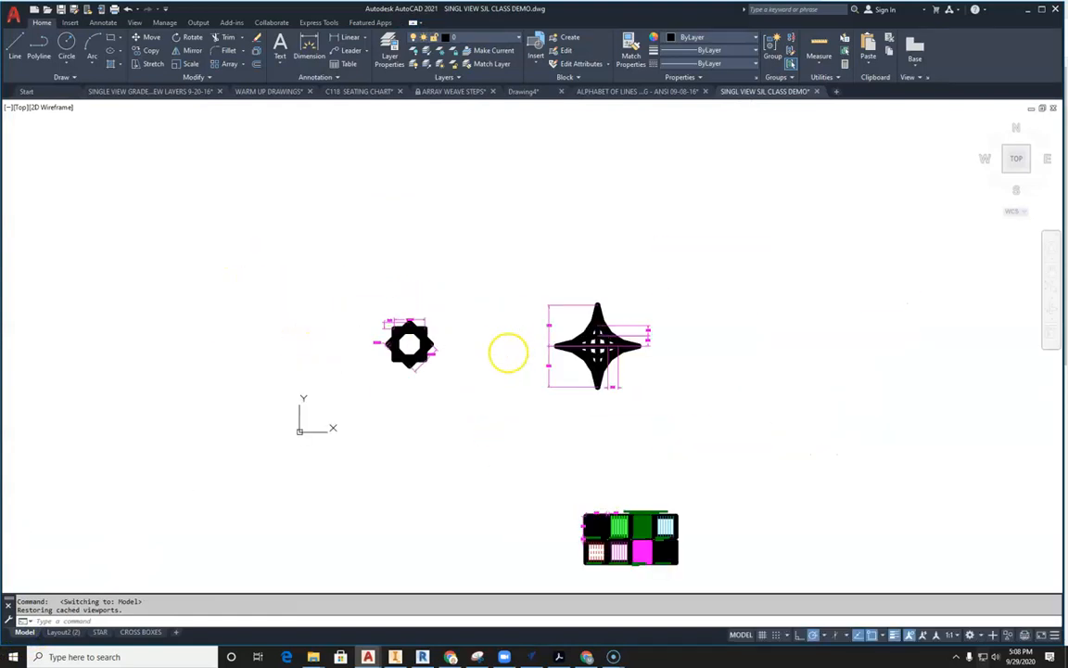
pyautogui.moveTo(509, 344); pyautogui.dragTo(396, 342, button='middle')
pyautogui.moveTo(726, 310); pyautogui.dragTo(620, 310, button='middle')
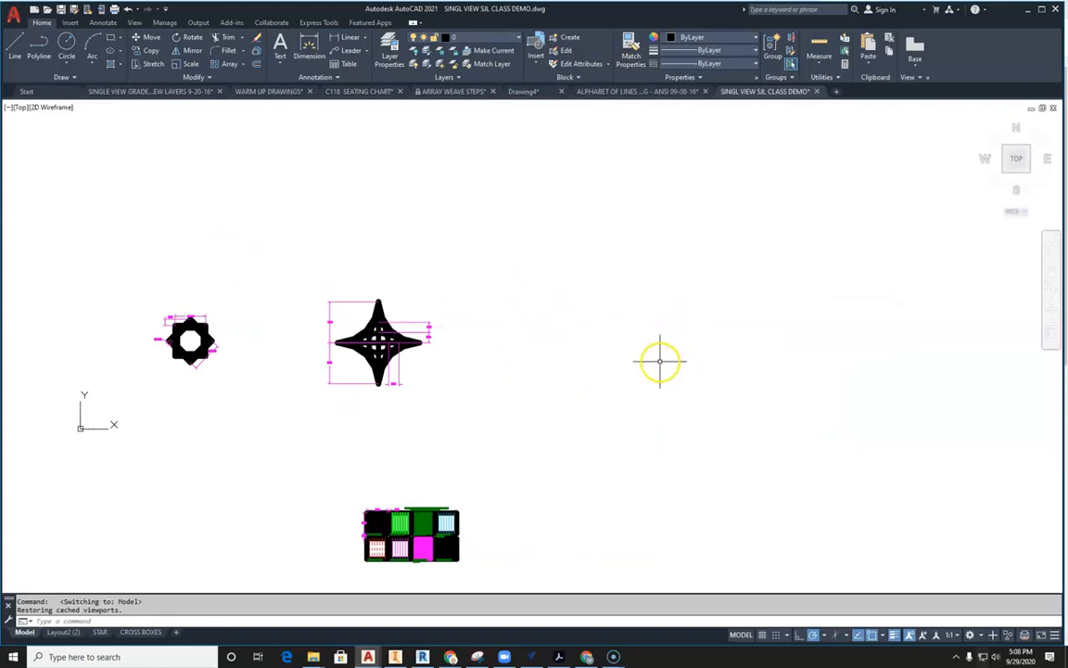
# Step: Switch to the SINGLE VIEW GRADED DRAWINGS file and examine the remaining single-view parts and their dimensions in model space
pyautogui.click(118, 94)
pyautogui.scroll(-3, 632, 341)
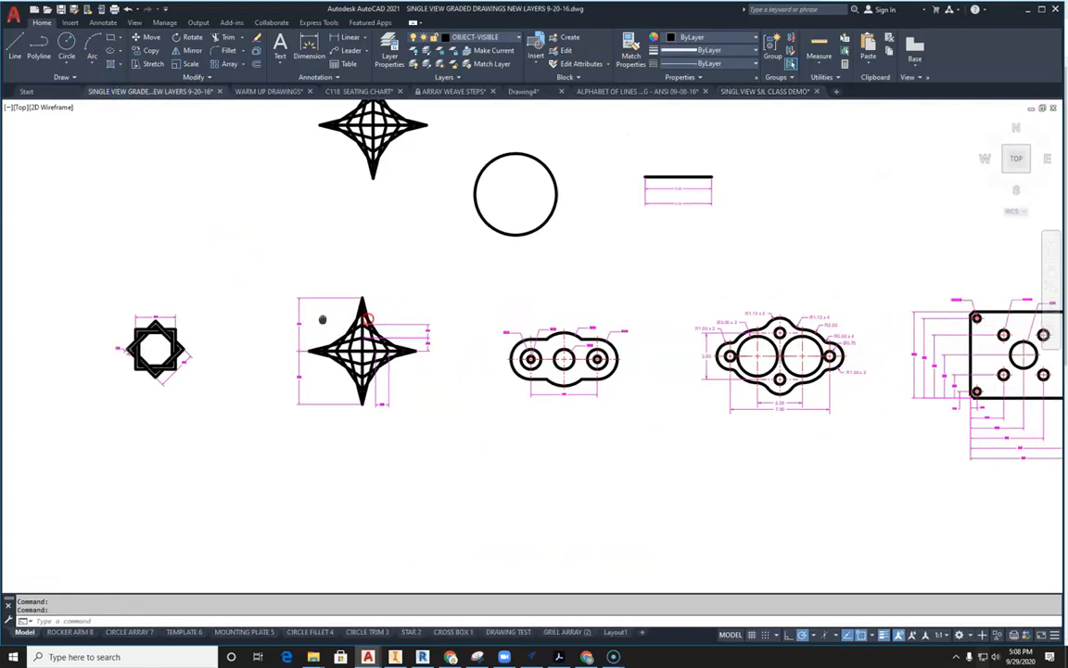
pyautogui.scroll(5, 603, 343)
pyautogui.moveTo(548, 358); pyautogui.dragTo(329, 334, button='middle')
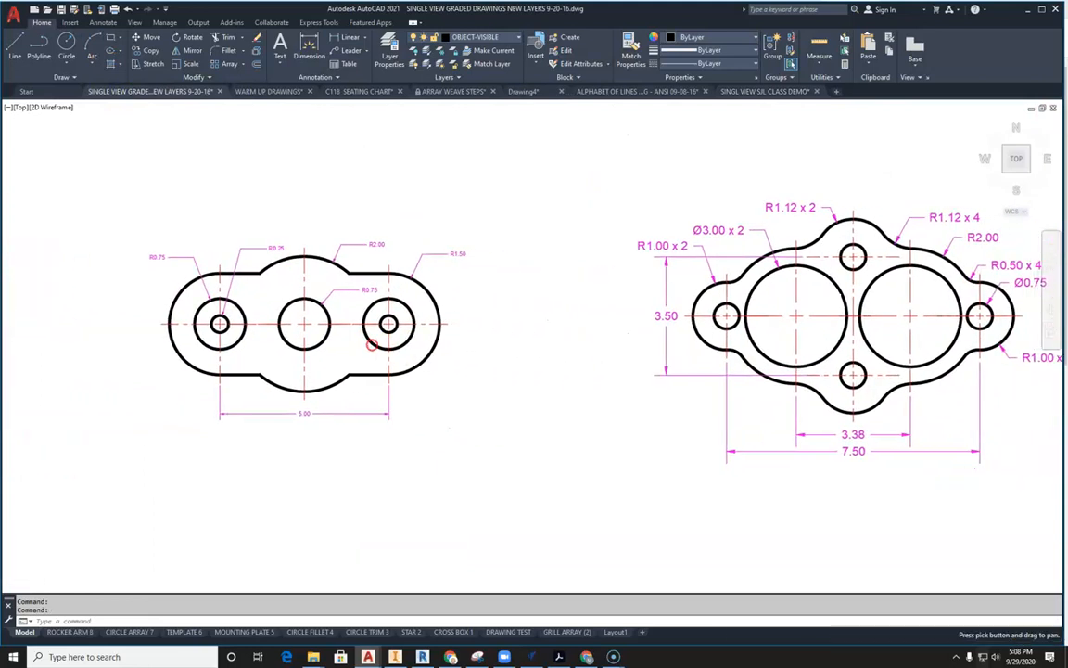
pyautogui.moveTo(526, 430); pyautogui.dragTo(326, 429, button='middle')
pyautogui.scroll(-2, 572, 369)
pyautogui.moveTo(491, 383); pyautogui.dragTo(669, 369, button='middle')
pyautogui.scroll(-1, 635, 376)
pyautogui.moveTo(526, 376); pyautogui.dragTo(534, 388, button='middle')
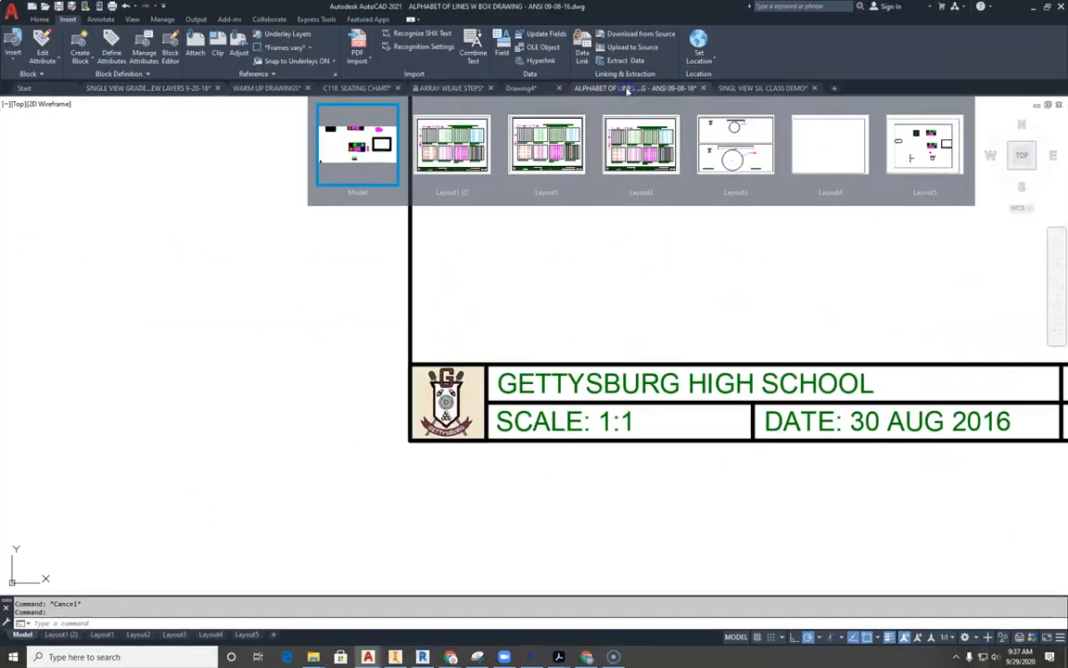
# Step: Copy the Gettysburg logo image from the title block of the ALPHABET OF LINES drawing to the clipboard
pyautogui.scroll(2, 459, 408)
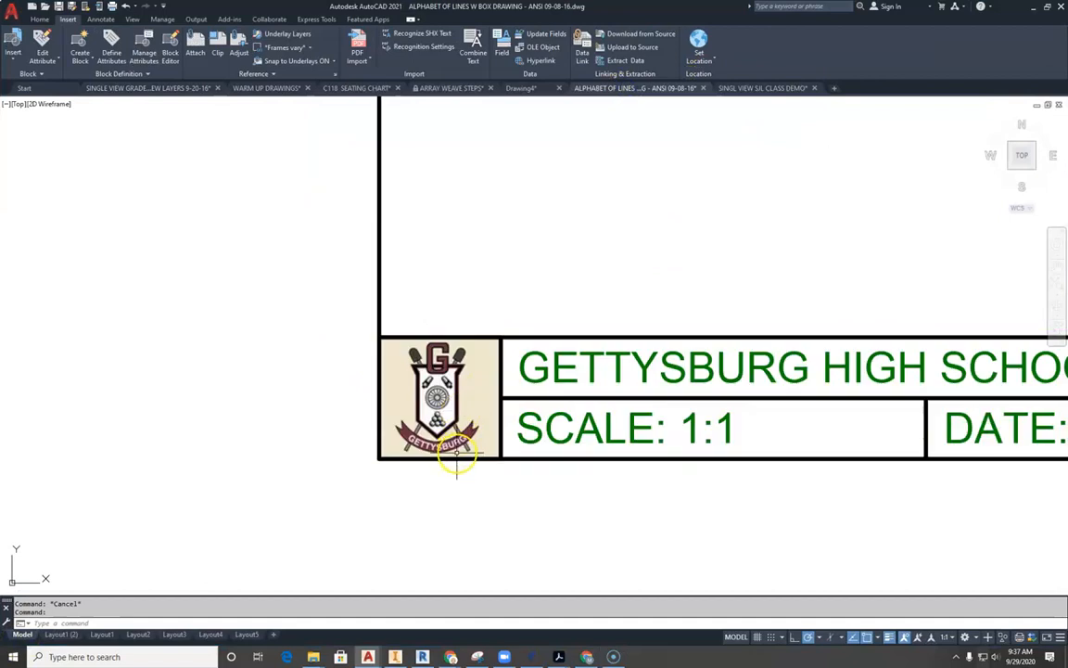
pyautogui.click(456, 455)
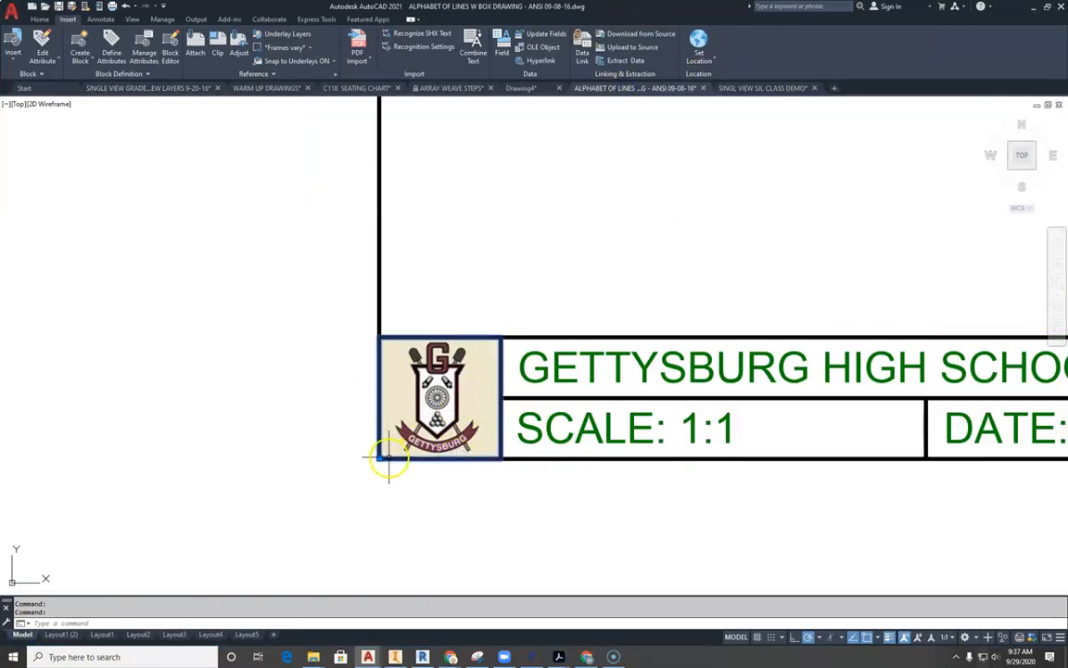
pyautogui.hotkey('ctrl', 'c')
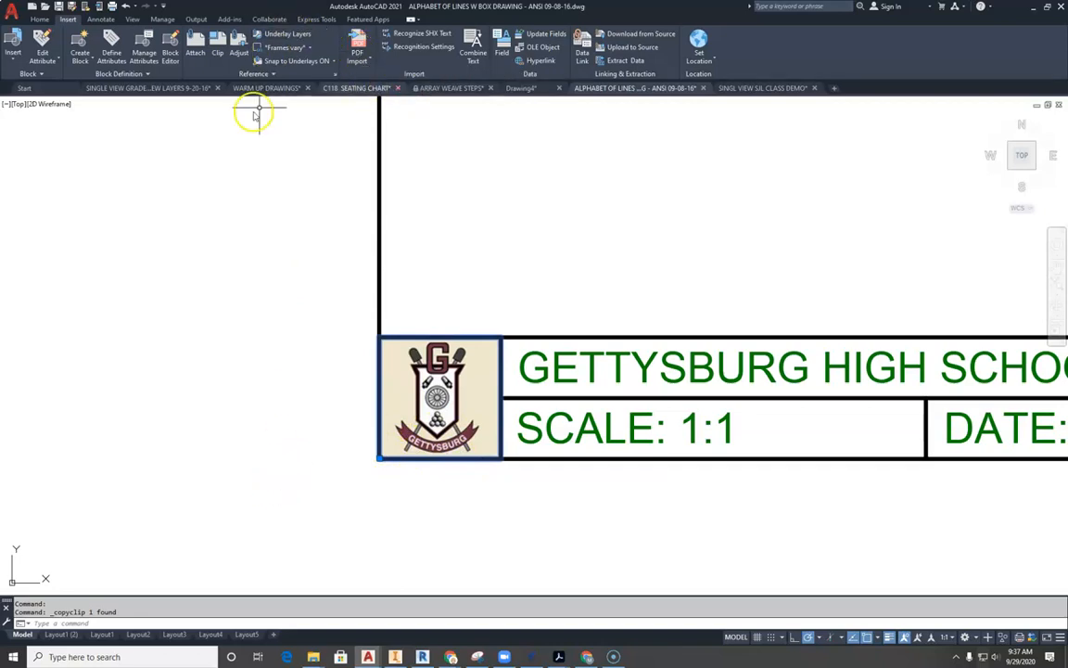
# Step: Paste the logo into the SINGL VIEW SJL CLASS DEMO layout at the lower-left corner of the title block's empty logo cell
pyautogui.click(759, 88)
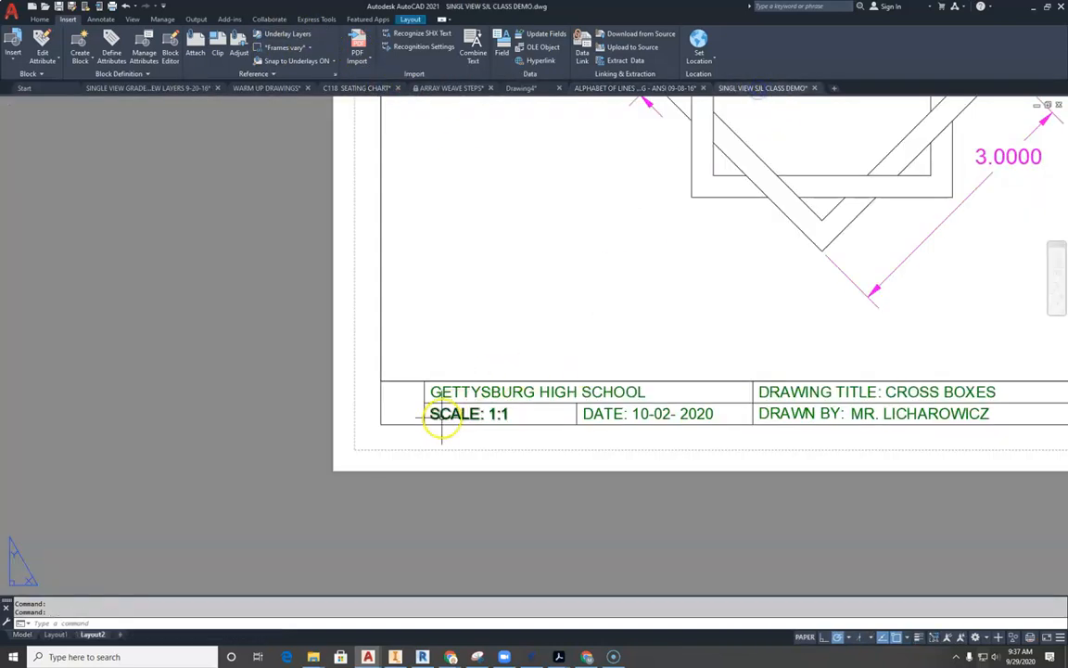
pyautogui.scroll(4, 397, 408)
pyautogui.hotkey('ctrl', 'v')
pyautogui.click(360, 449)
pyautogui.press('Escape')
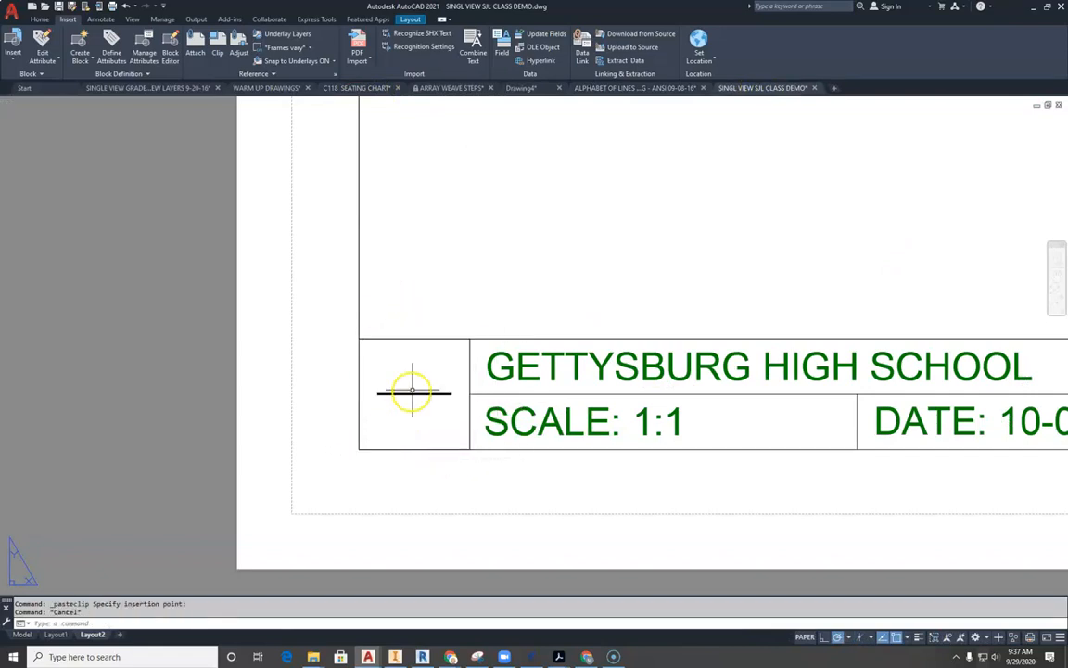
pyautogui.scroll(5, 399, 408)
pyautogui.scroll(-5, 400, 398)
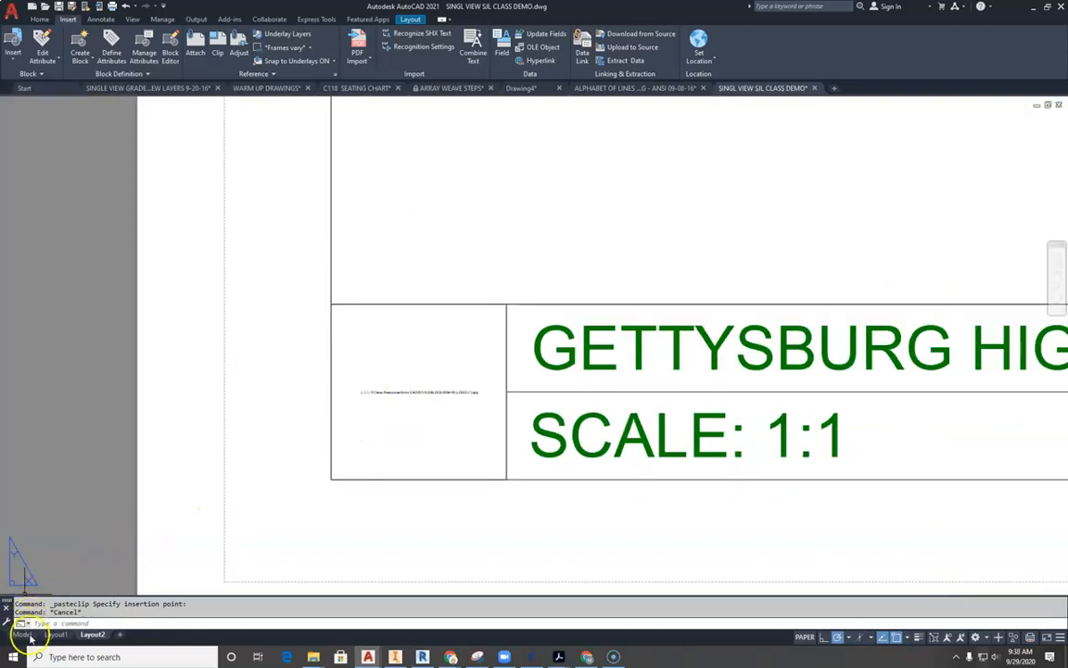